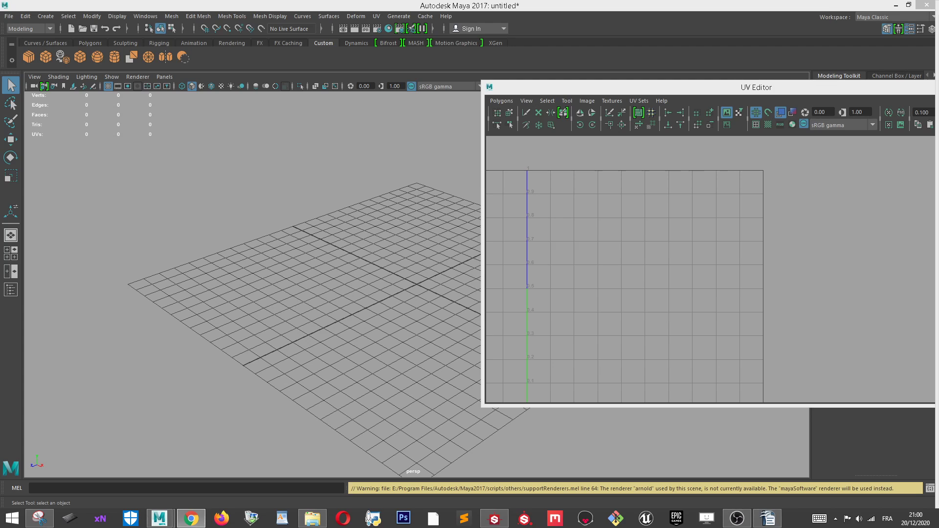
View the candy cane reference image in the browser, return to Maya and minimize the UV Editor window.
key(alt+Tab)
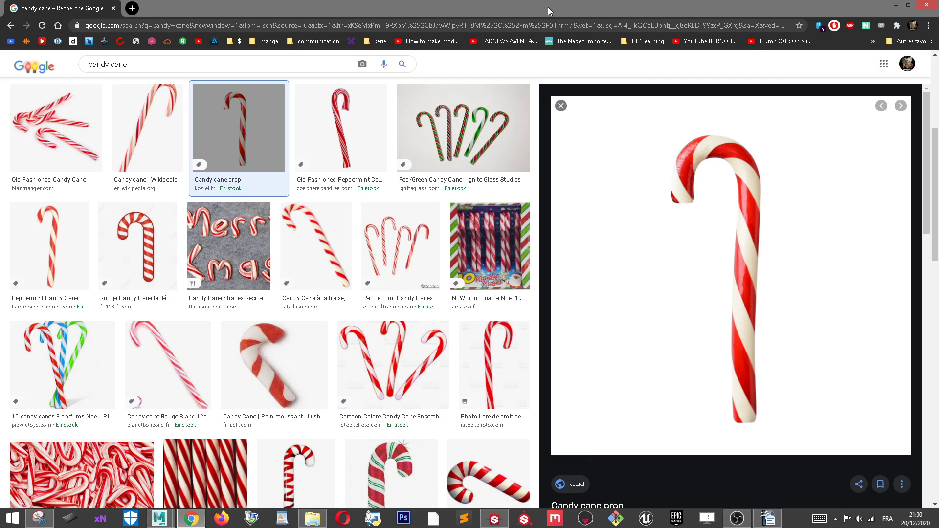
key(alt+Tab)
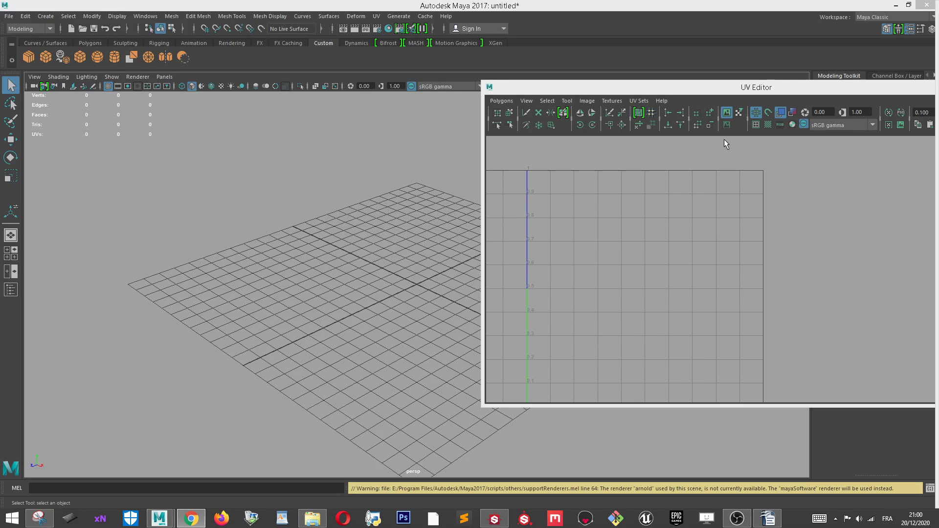
drag(886, 86, 746, 95)
click(763, 96)
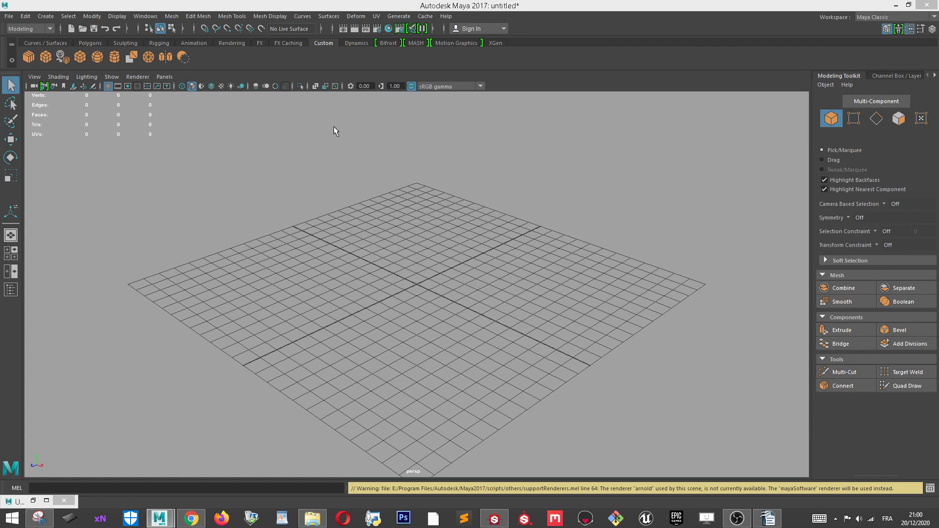
Create a polygon torus at the centre of the grid.
scroll(380, 194, up, 3)
click(41, 17)
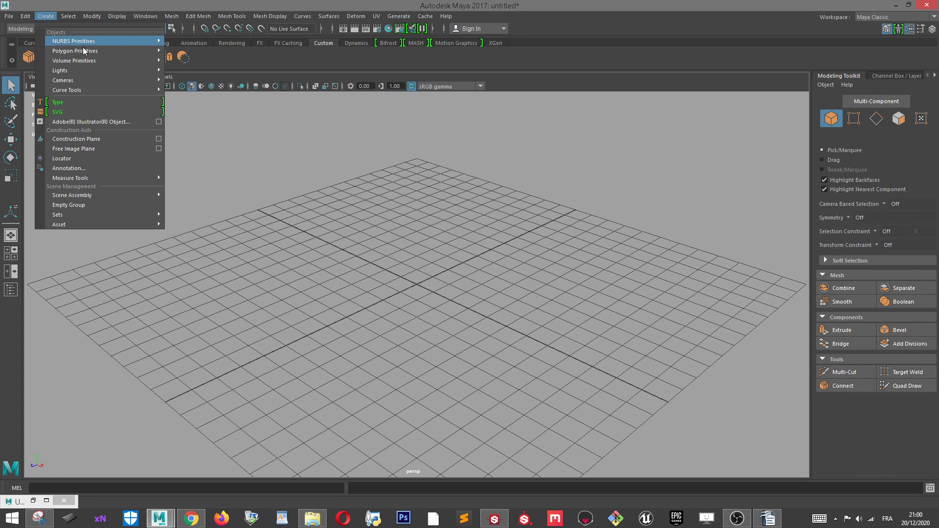
mouse_move(82, 50)
click(224, 108)
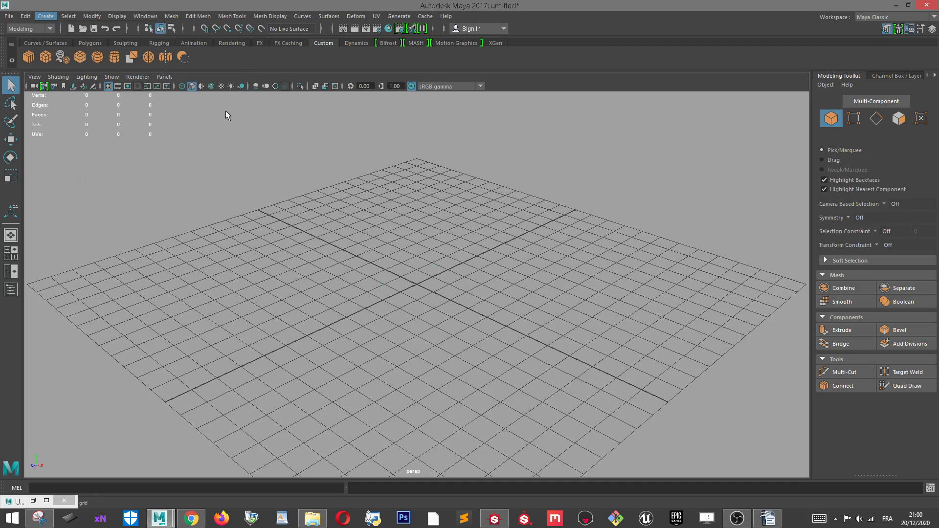
alt+drag(225, 111, 541, 298)
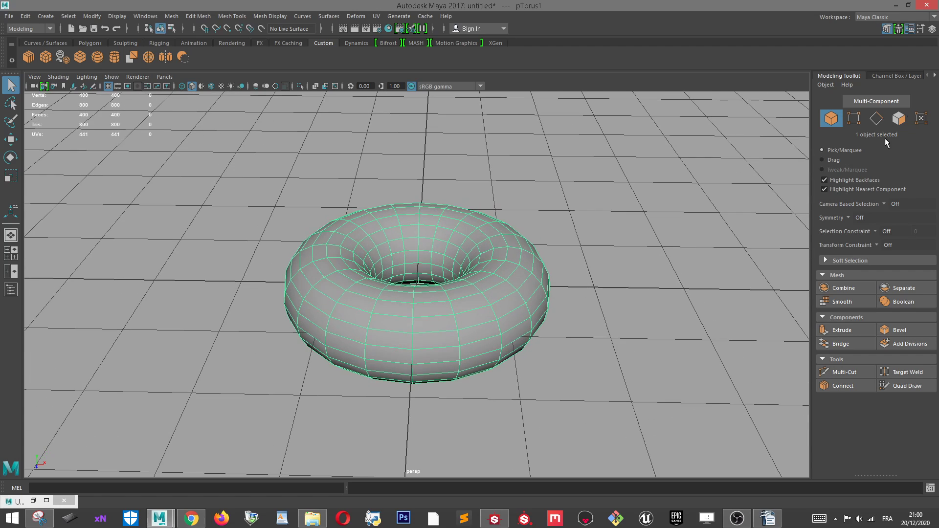
Set the torus's section radius to 0.28 and deselect it.
click(889, 76)
click(830, 205)
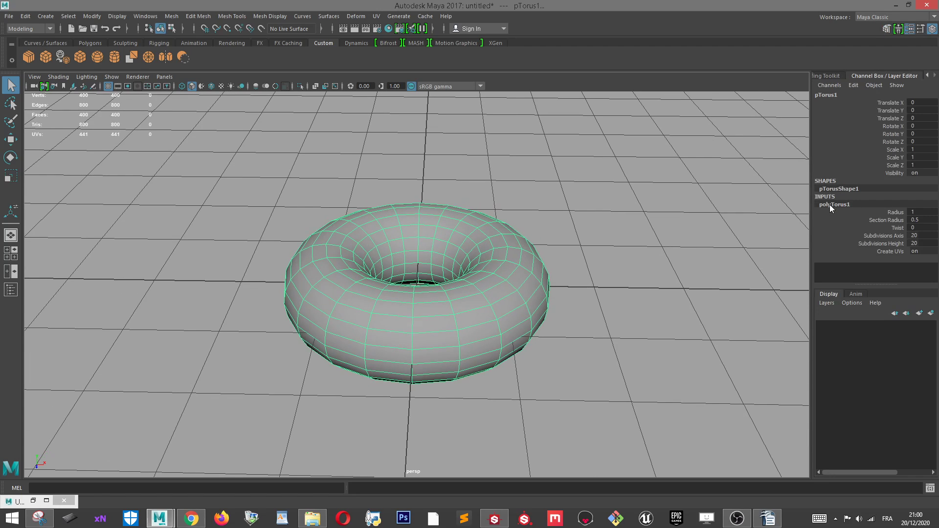
double_click(920, 220)
key(Return)
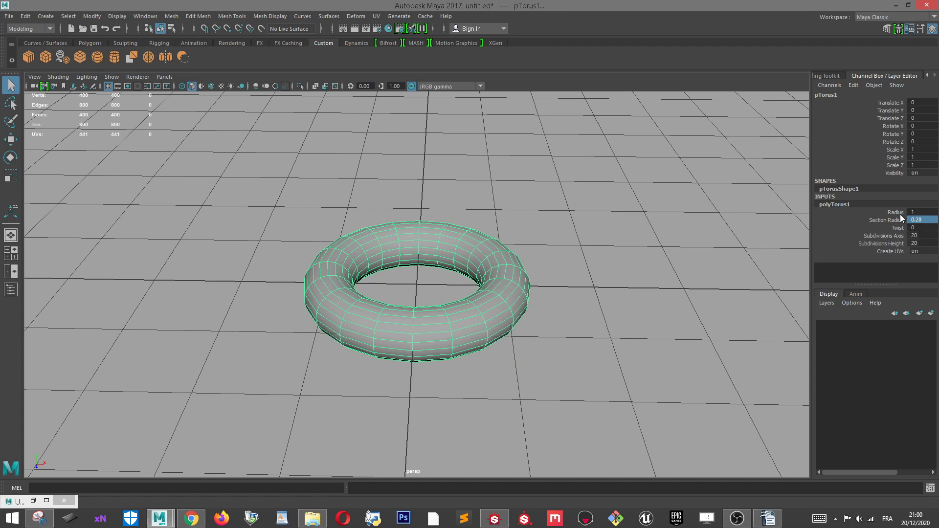
alt+drag(426, 402, 638, 255)
click(638, 251)
scroll(568, 302, up, 3)
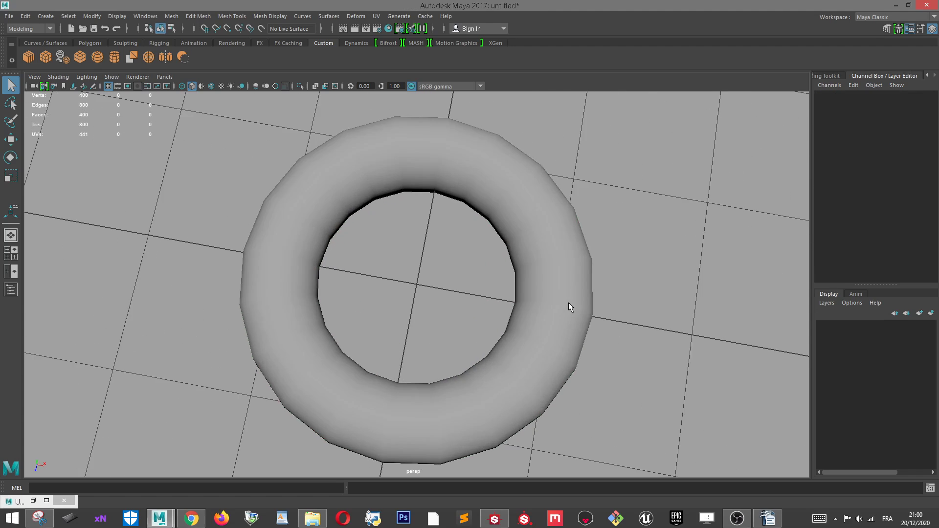
alt+drag(569, 302, 572, 254)
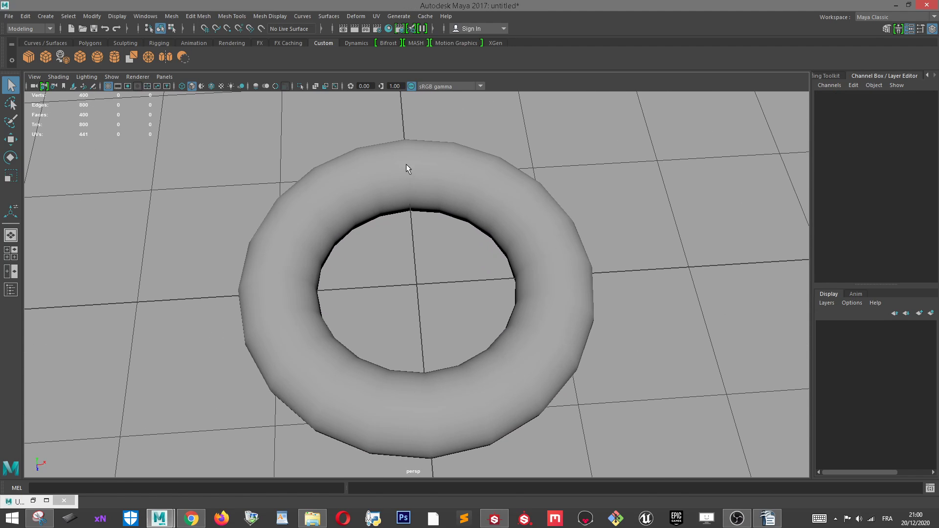
Set the torus's axis subdivisions to 24 and its height subdivisions to 24.
click(386, 167)
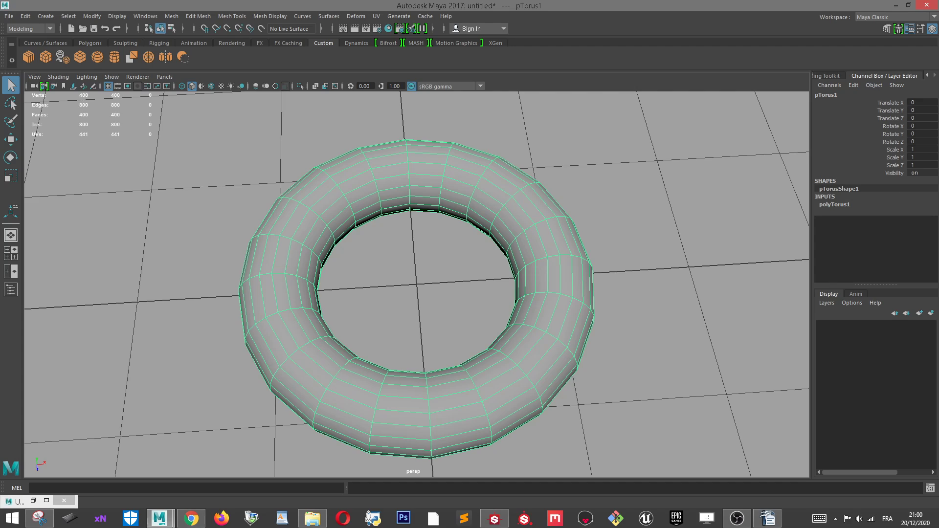
click(870, 202)
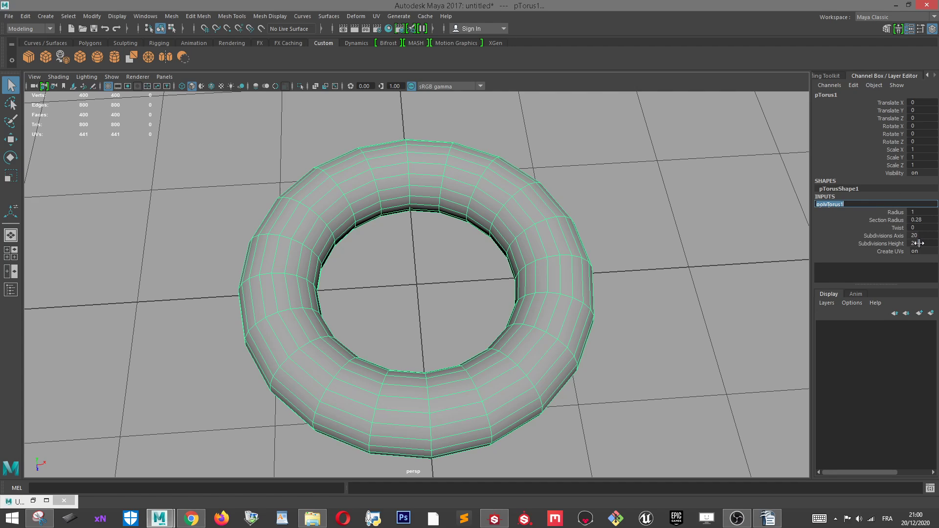
ctrl+drag(923, 243, 891, 243)
key(ctrl+z)
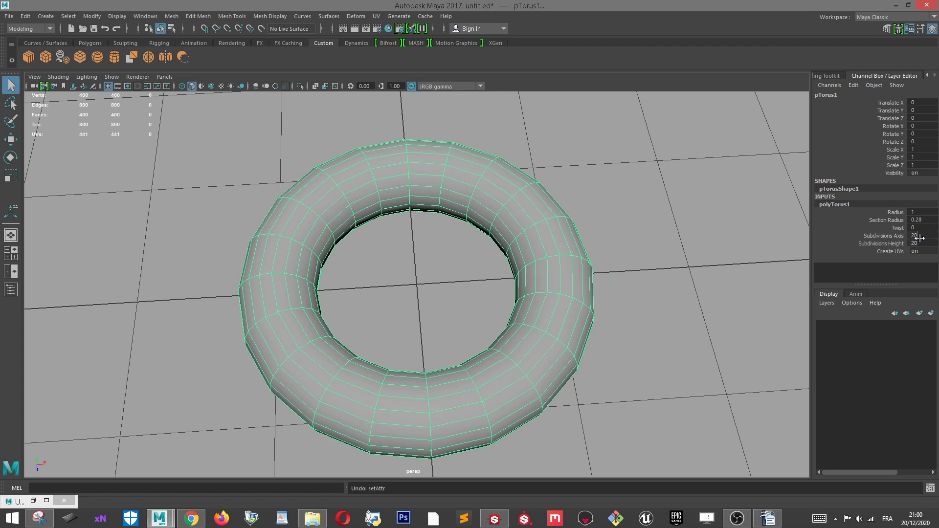
double_click(919, 237)
text(24)
key(Return)
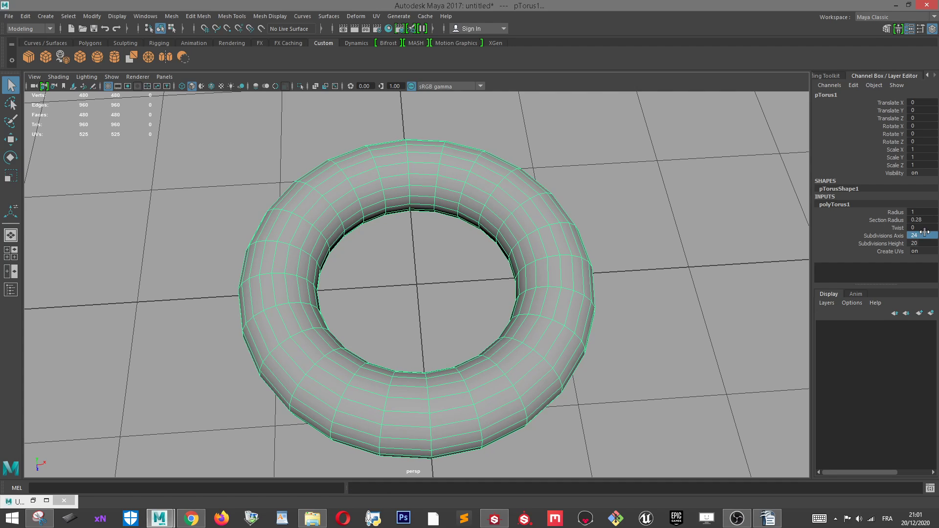
double_click(925, 244)
text(24)
key(Return)
Select the faces of one half of the torus and delete them to leave an open half ring.
alt+drag(438, 345, 447, 277)
click(661, 258)
alt+drag(662, 257, 548, 261)
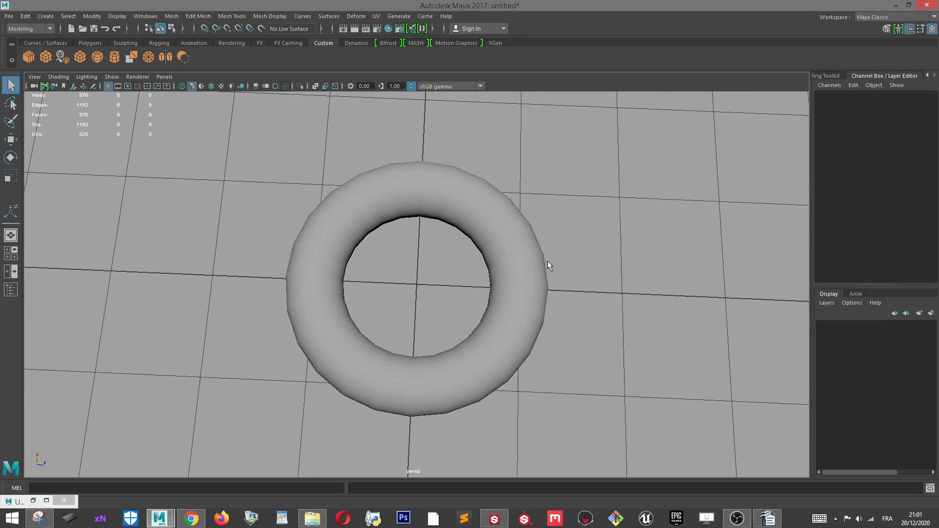
right_drag(491, 244, 488, 254)
alt+drag(580, 388, 428, 171)
key(Delete)
Select all remaining faces of the half torus and show their UVs in the UV Editor, placed beside the model.
mouse_move(427, 171)
right_down()
mouse_move(432, 186)
mouse_move(433, 178)
right_up()
click(376, 16)
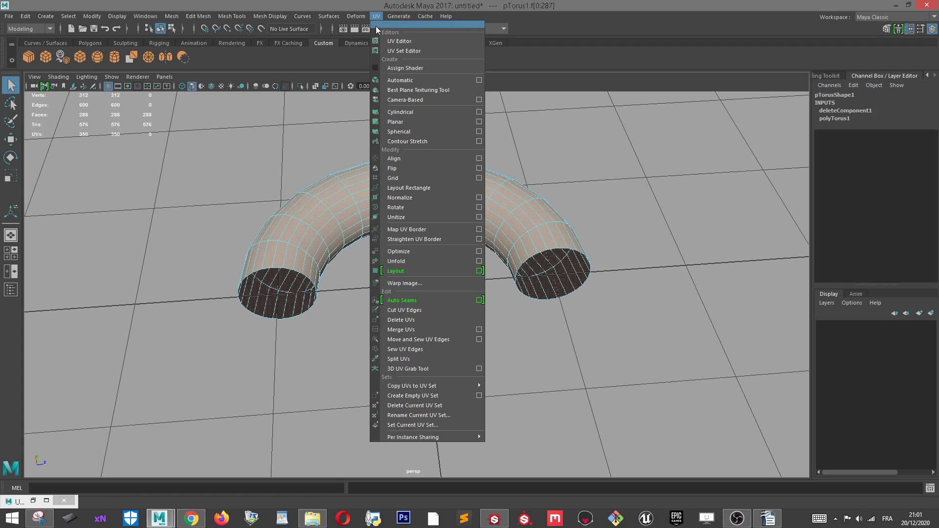
click(390, 39)
scroll(596, 227, down, 2)
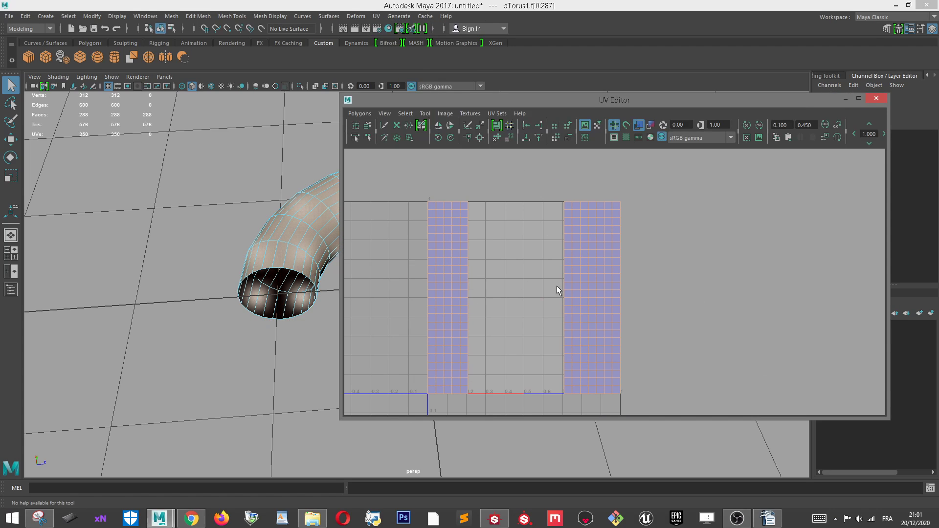
scroll(615, 281, up, 1)
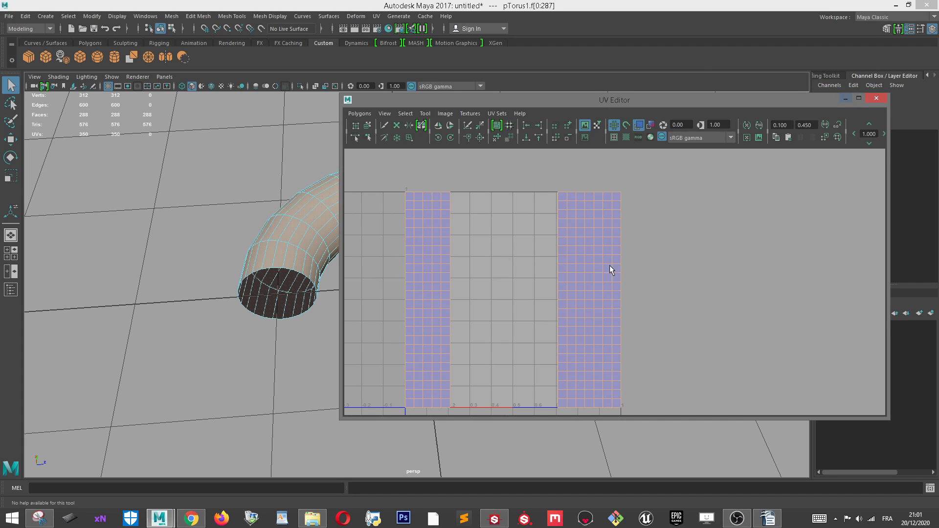
drag(685, 100, 861, 97)
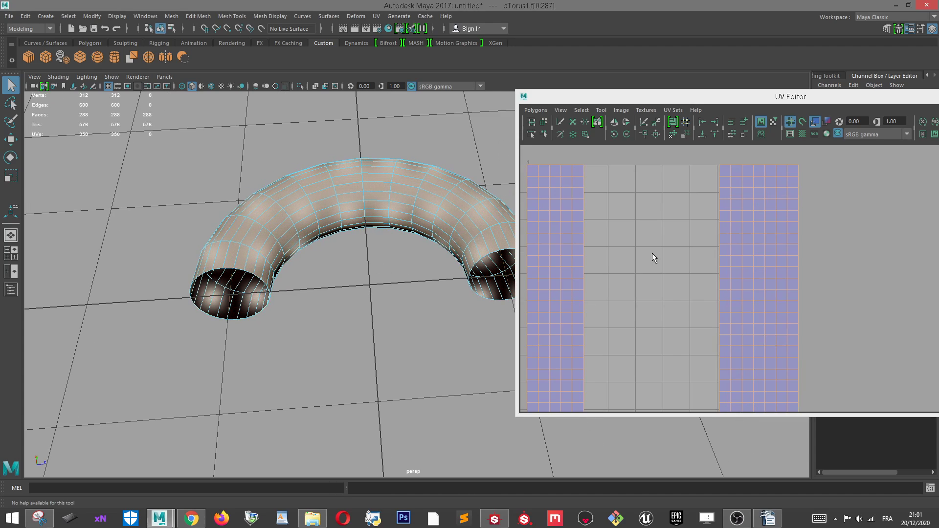
scroll(646, 245, down, 1)
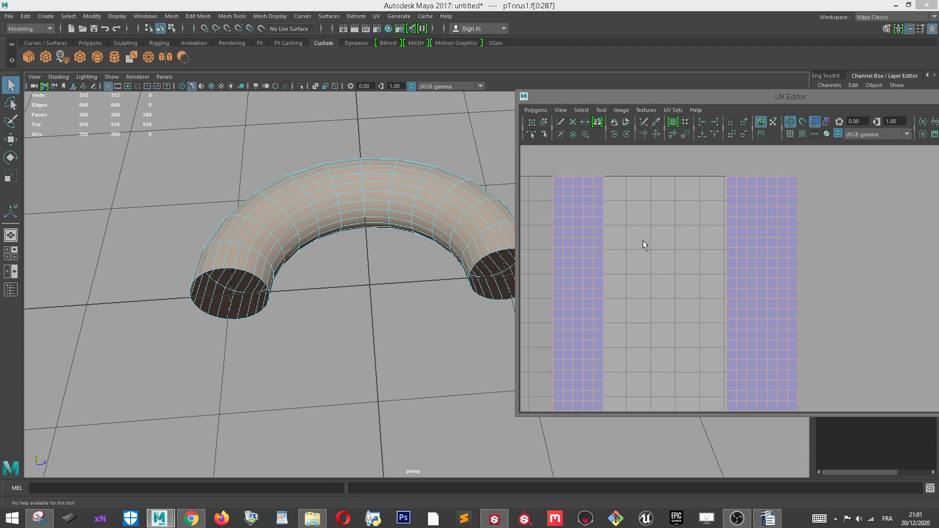
Select an outer border edge of the narrower UV shell and turn on the display of texture borders.
key(F8)
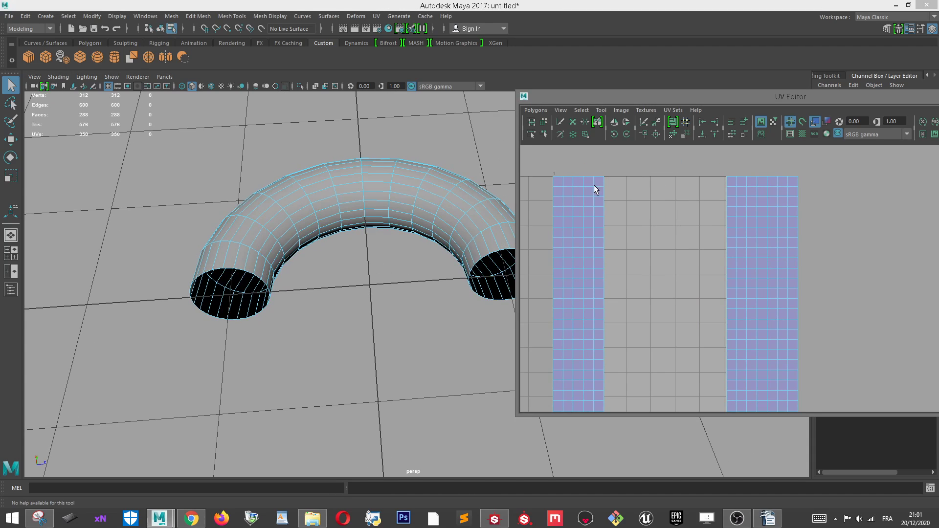
click(554, 180)
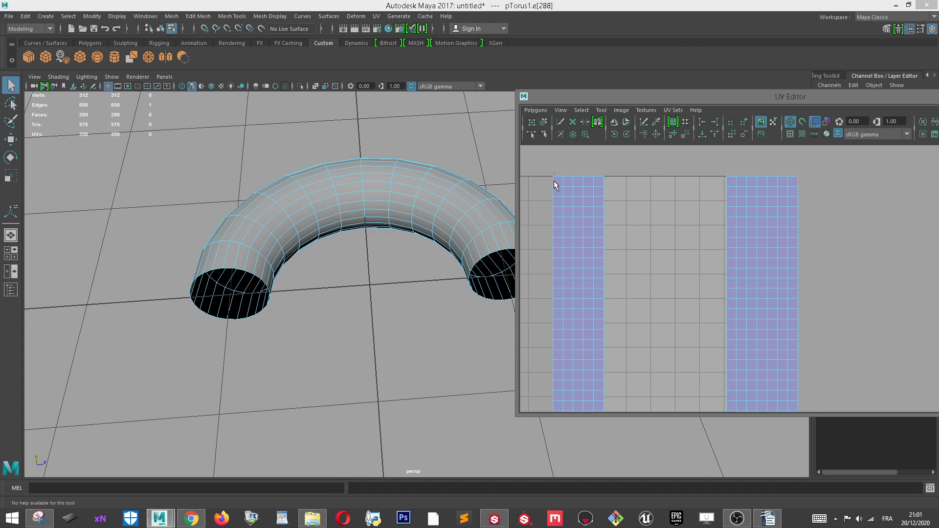
click(791, 133)
scroll(353, 208, up, 3)
alt+middle_drag(354, 208, 447, 368)
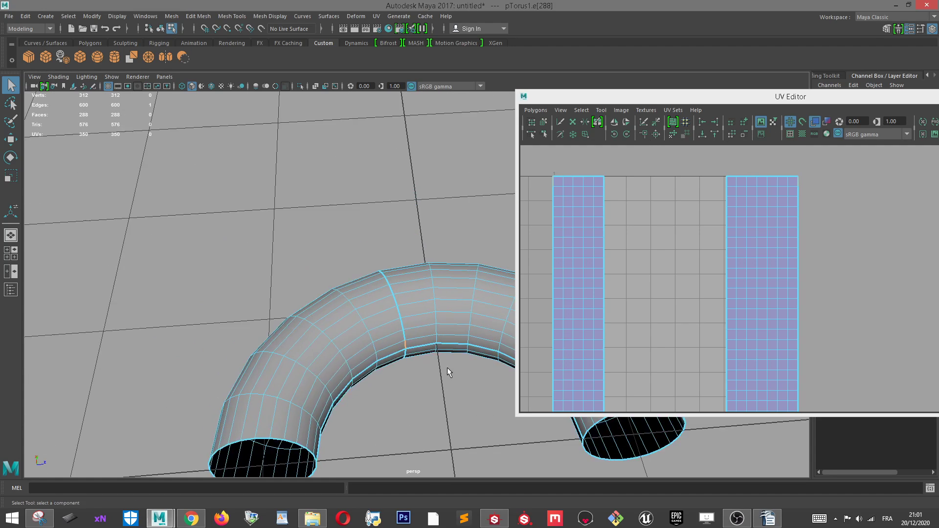
Select the cross-section edge loop along the UV seam and join the two UV shells with Move and Sew.
scroll(440, 313, up, 3)
right_drag(430, 237, 423, 195)
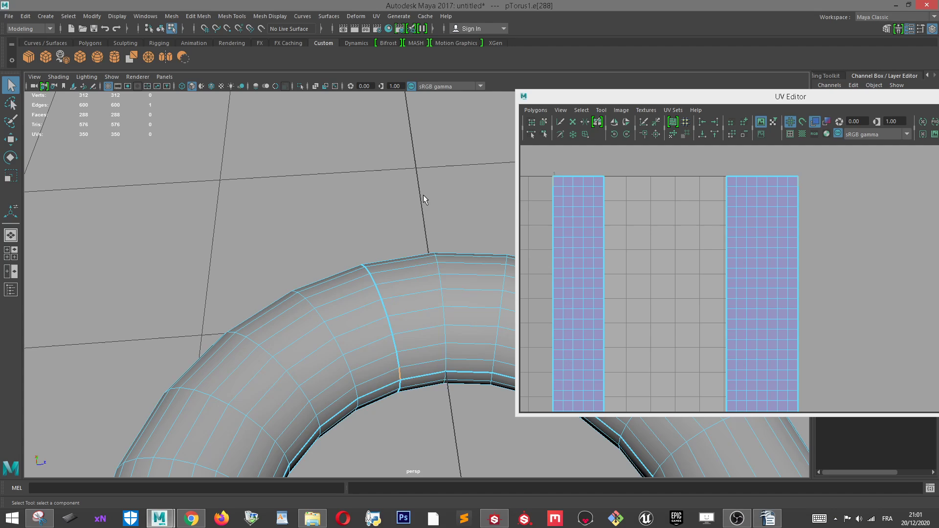
double_click(379, 291)
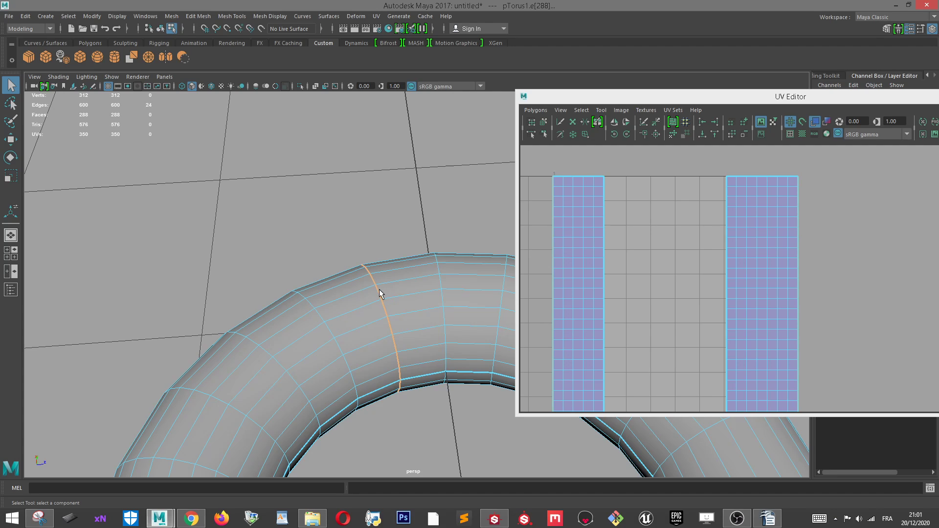
click(654, 131)
scroll(778, 245, down, 1)
Select all faces of the joined UV shell and normalize the UVs into the 0 to 1 space.
right_drag(779, 246, 779, 265)
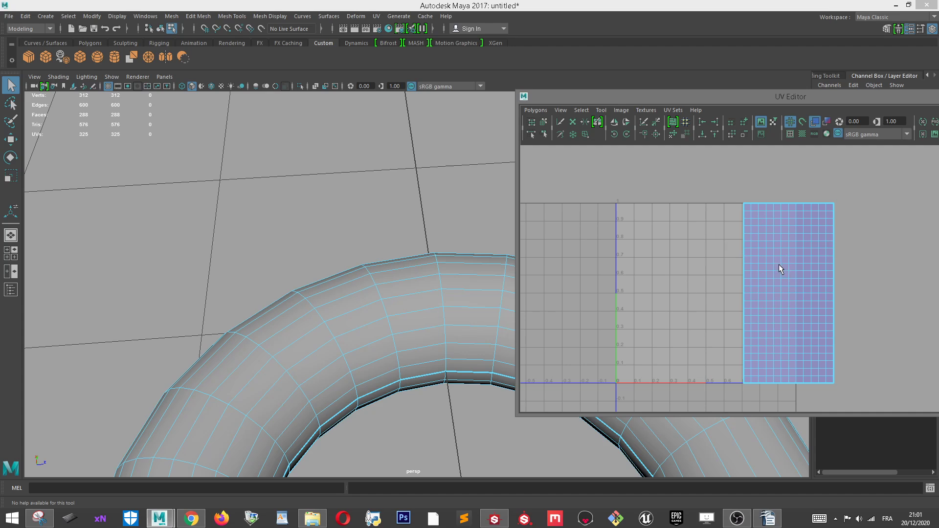
double_click(779, 266)
scroll(775, 271, down, 1)
scroll(450, 324, down, 5)
alt+middle_drag(450, 324, 331, 240)
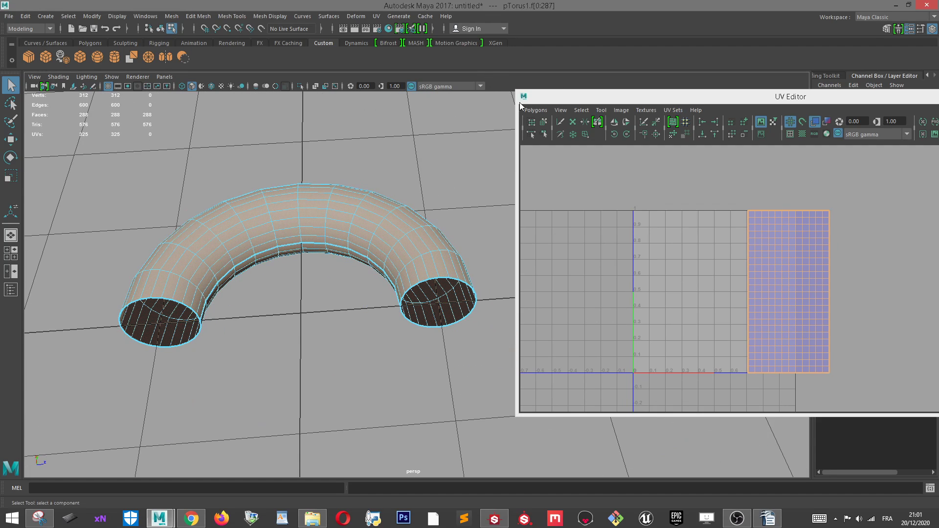
click(536, 110)
click(556, 201)
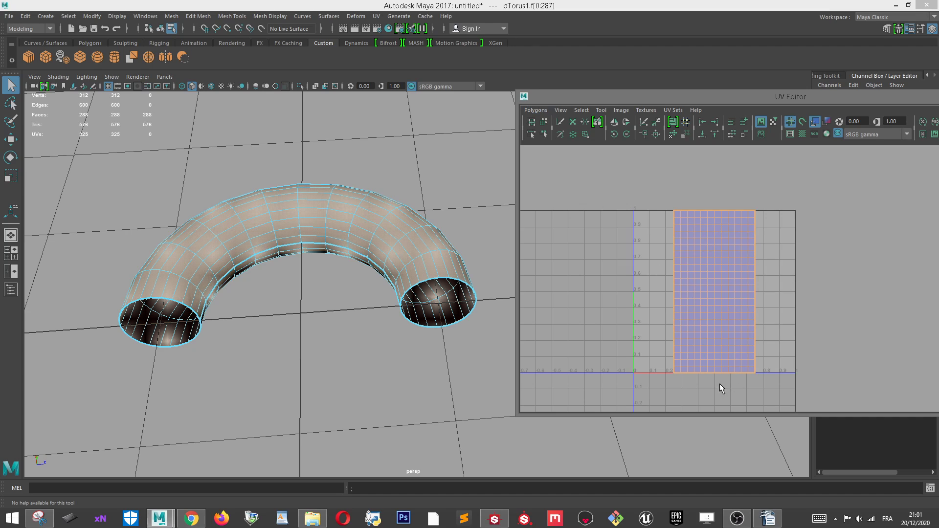
Inspect the open ends of the half torus and minimize the UV Editor window.
alt+drag(406, 260, 420, 388)
scroll(428, 319, down, 3)
scroll(436, 347, up, 8)
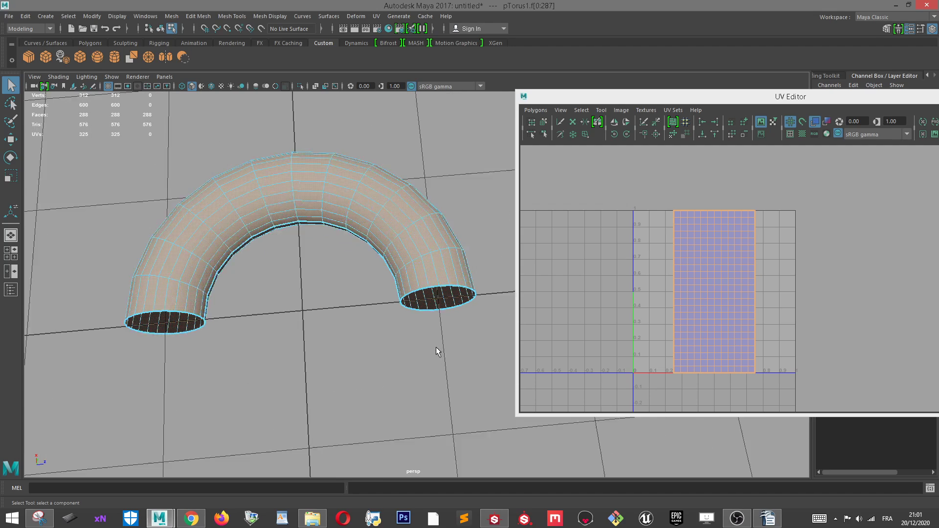
scroll(441, 300, up, 5)
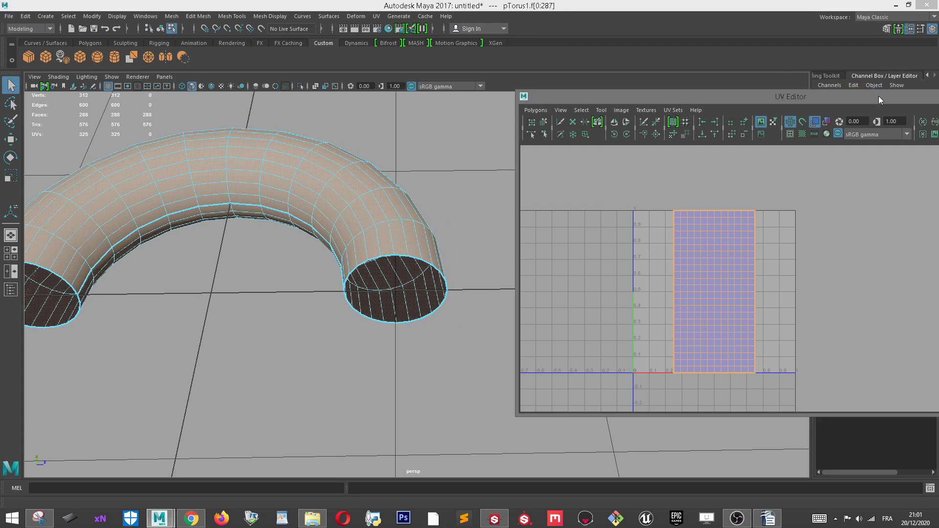
drag(879, 96, 615, 103)
click(789, 102)
Select the border edge loop at one open end of the half torus and close the hole with a cap face.
scroll(380, 250, up, 4)
mouse_move(380, 248)
right_down()
mouse_move(381, 235)
mouse_move(391, 236)
right_up()
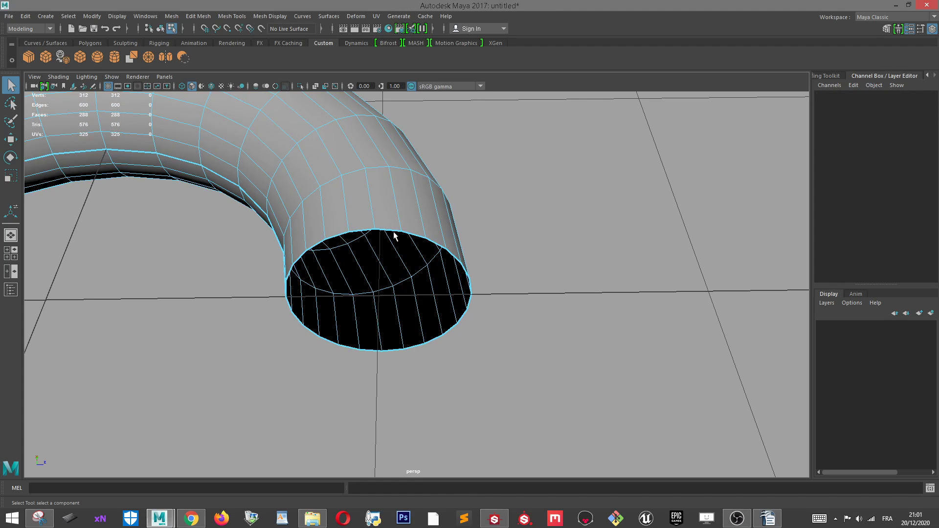
double_click(399, 233)
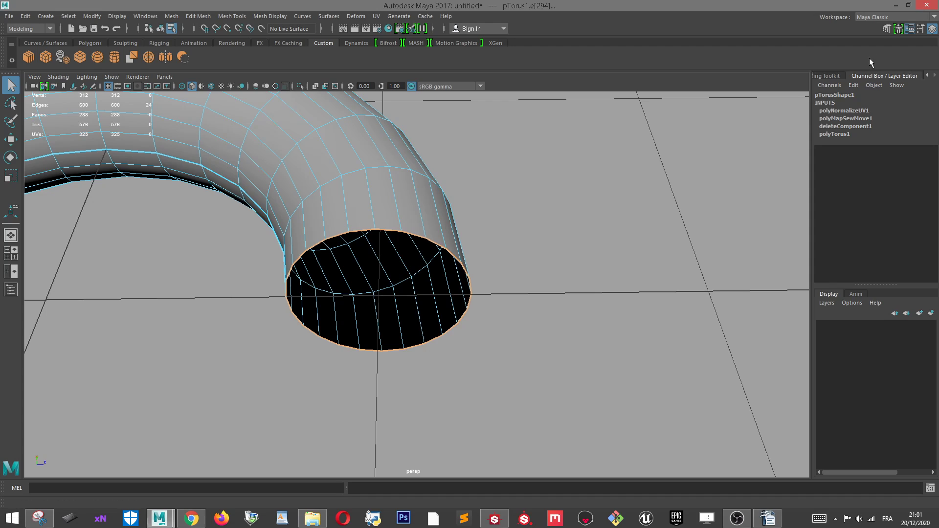
click(833, 78)
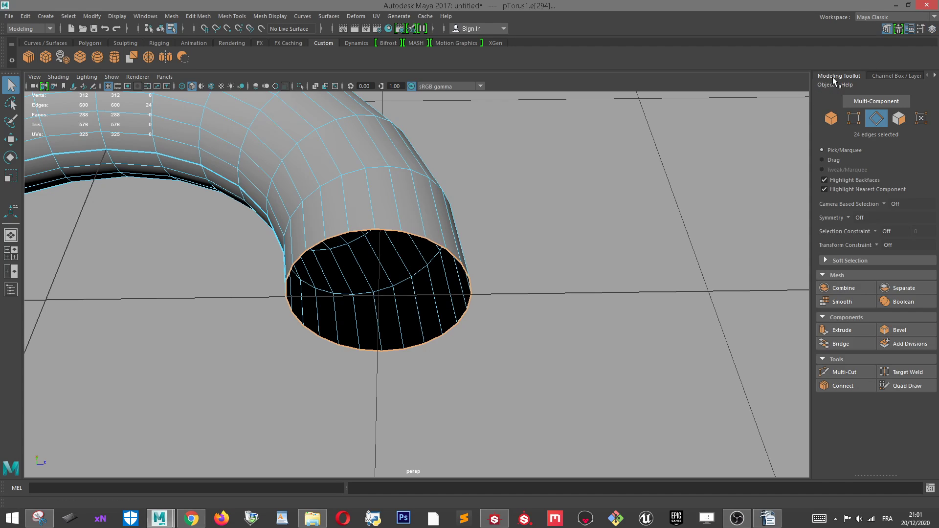
click(843, 344)
alt+drag(407, 319, 436, 171)
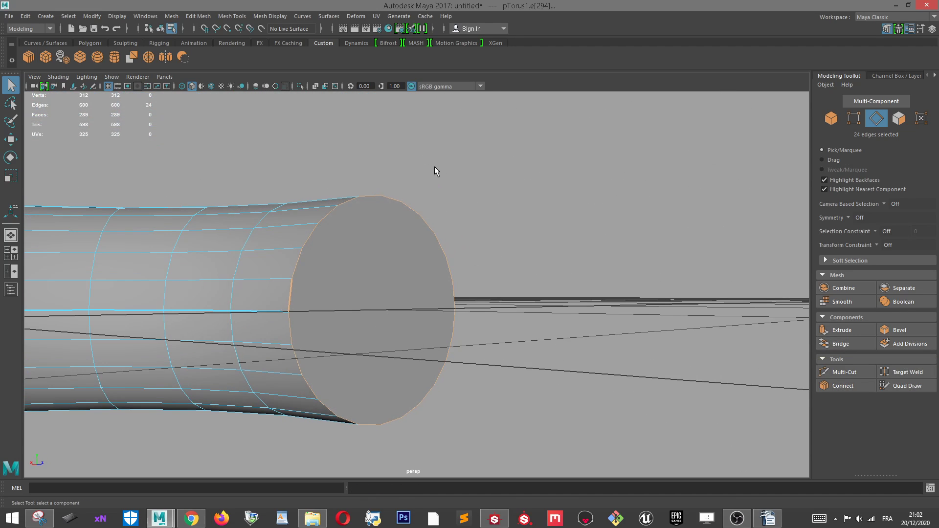
alt+drag(404, 197, 315, 245)
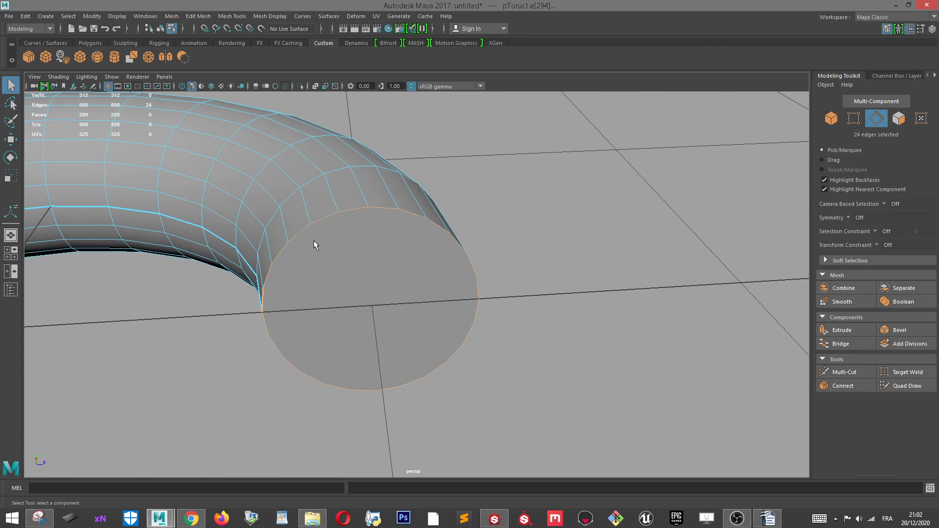
Select the border edge loop at the open -Z end of the half torus and bridge it closed with a cap face.
alt+middle_drag(315, 245, 435, 212)
alt+drag(434, 213, 264, 230)
key(w)
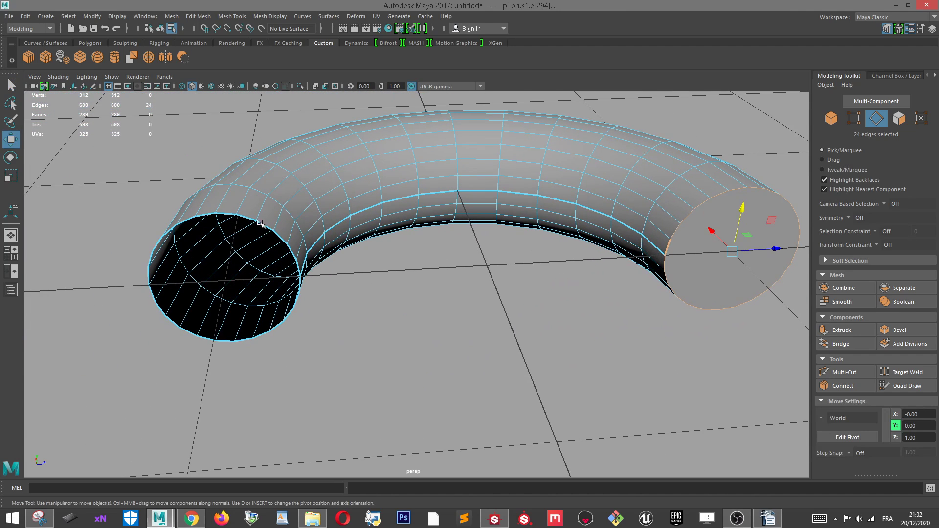
double_click(248, 223)
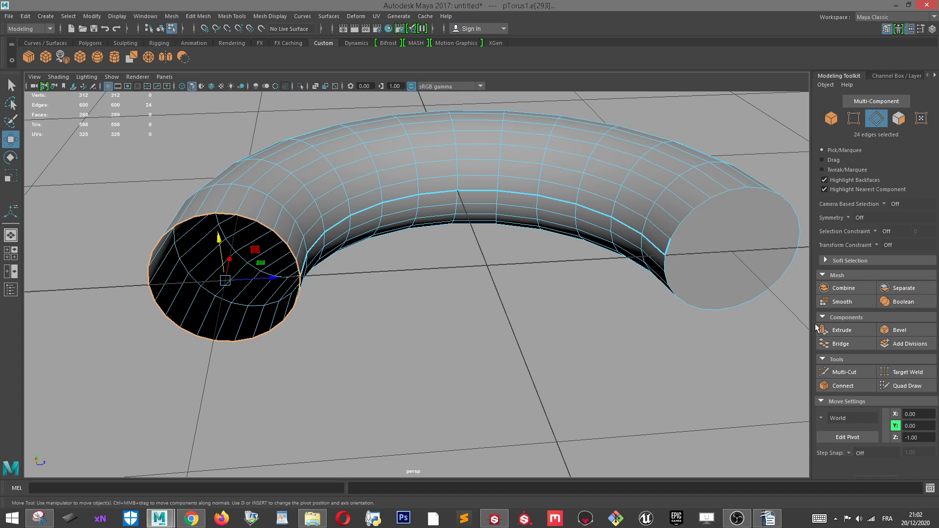
click(835, 343)
Select both end cap faces of the half torus and apply automatic UV mapping to them.
scroll(662, 137, down, 2)
right_drag(635, 127, 635, 153)
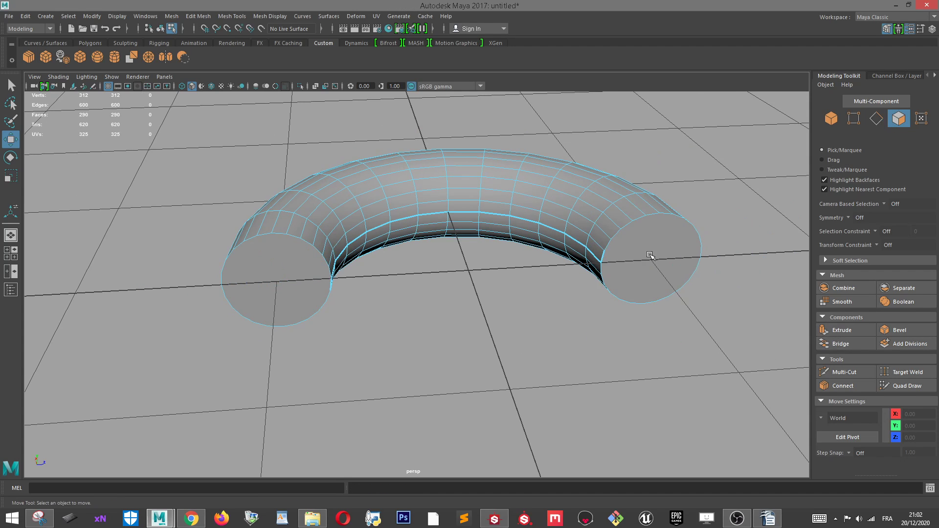
click(650, 256)
shift+click(301, 266)
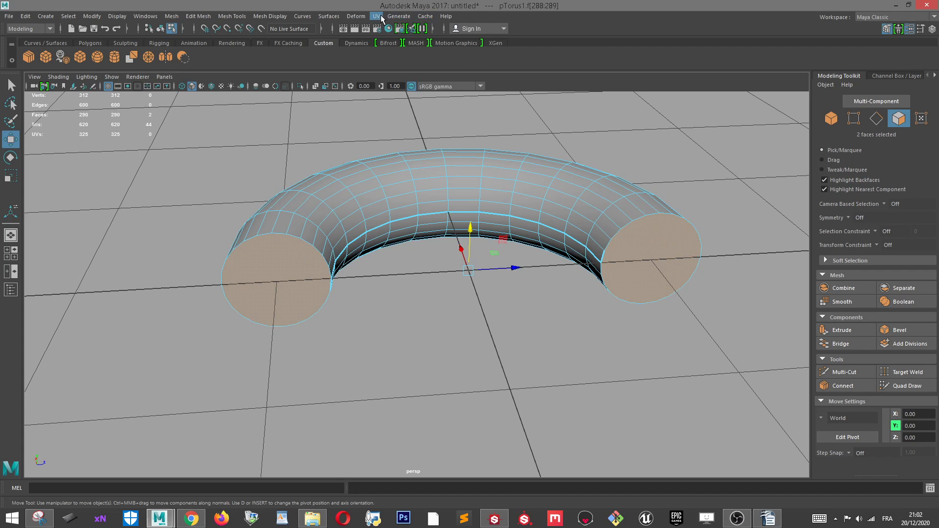
click(377, 16)
click(391, 80)
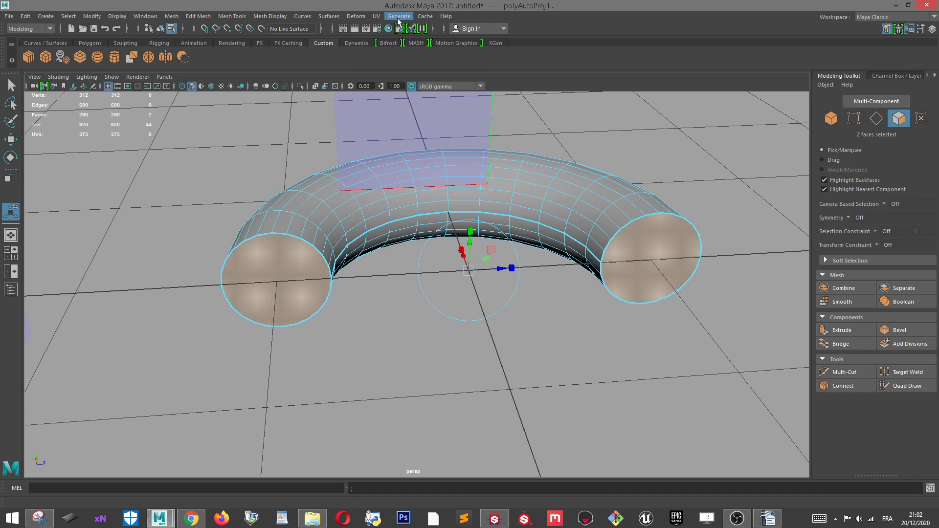
In the UV Editor, select both circular cap shells and move them clear of the tube's shell, outside the 0 to 1 space, then minimize the editor.
click(377, 16)
click(394, 40)
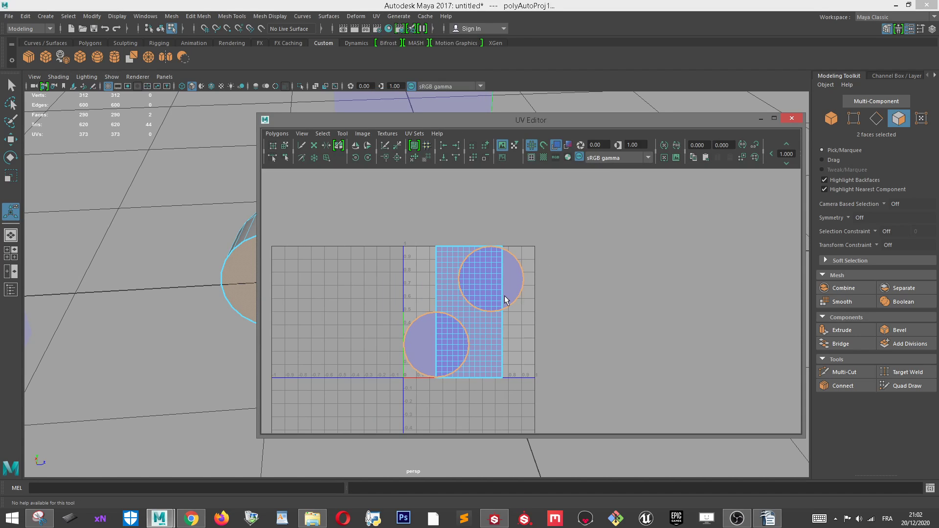
scroll(506, 301, up, 2)
click(507, 269)
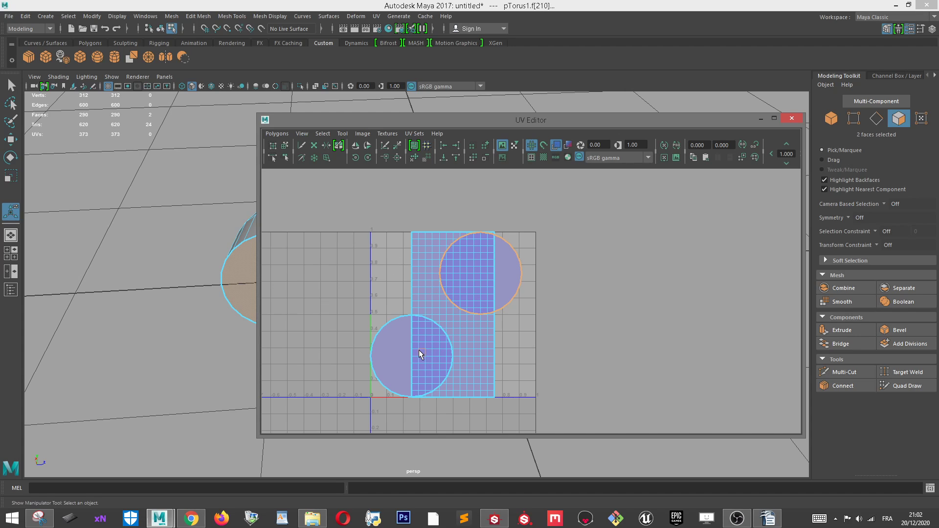
shift+click(394, 346)
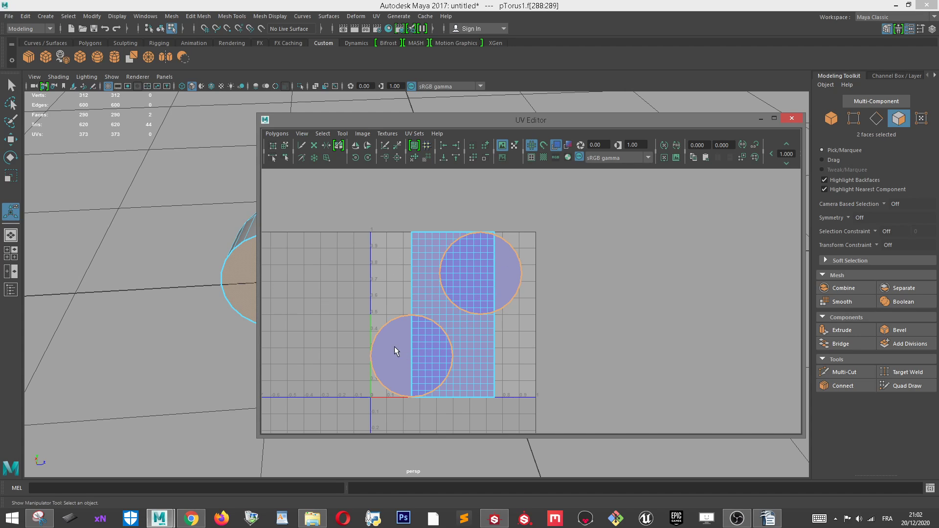
key(w)
drag(495, 321, 679, 334)
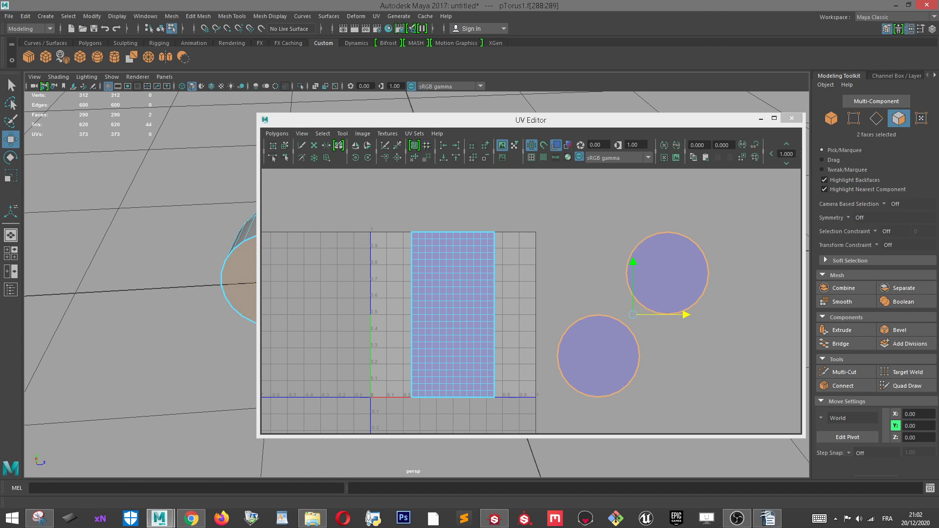
click(762, 119)
With Multi-Cut, cut a first edge across the +Z end cap, joining two rim vertices three segments apart.
scroll(435, 204, up, 3)
mouse_move(434, 251)
alt+mouse_down()
mouse_move(449, 260)
mouse_move(524, 230)
mouse_move(429, 242)
alt+mouse_up()
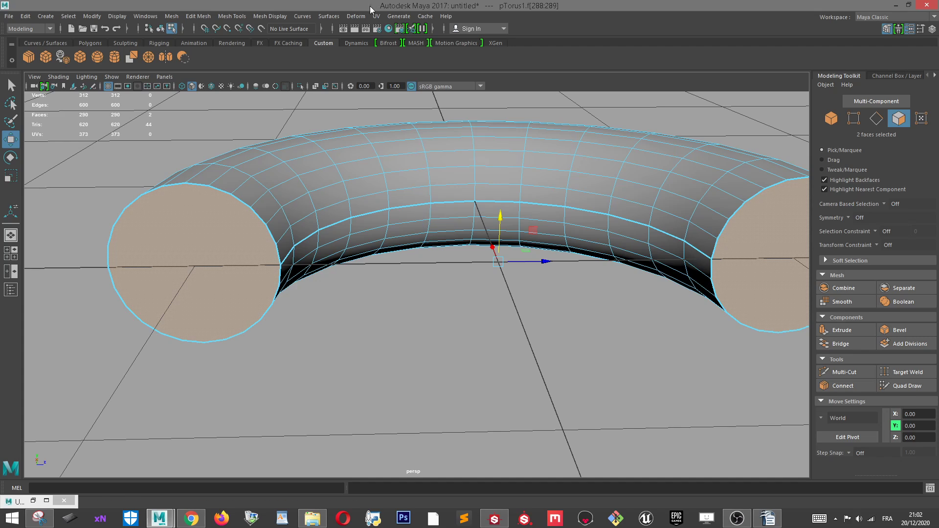
alt+middle_drag(225, 158, 328, 139)
scroll(556, 208, up, 3)
alt+middle_drag(556, 208, 331, 211)
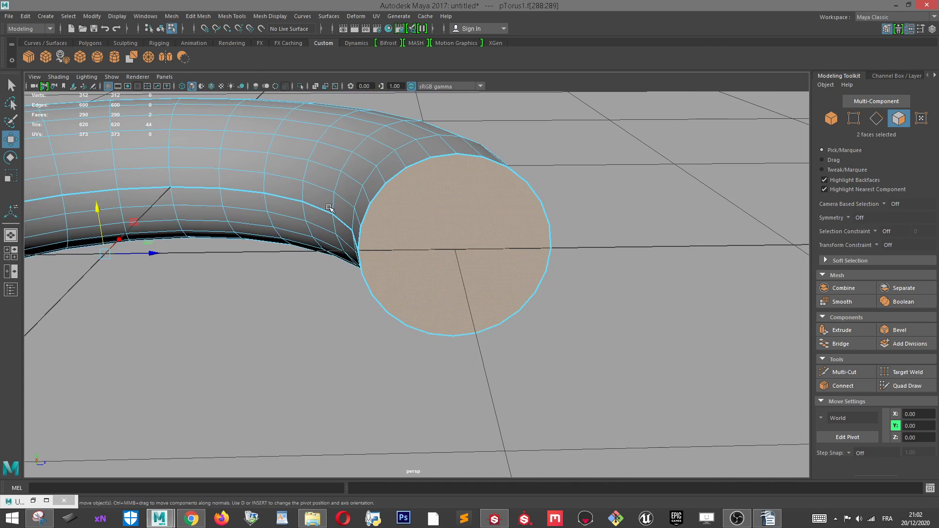
alt+middle_drag(434, 199, 420, 227)
scroll(419, 227, up, 3)
alt+drag(469, 184, 471, 198)
right_drag(508, 148, 508, 122)
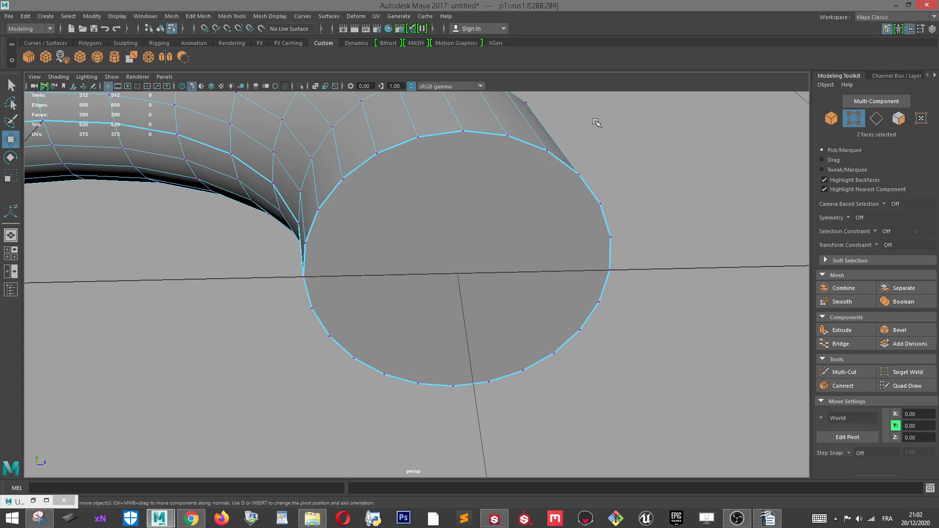
alt+drag(596, 122, 667, 163)
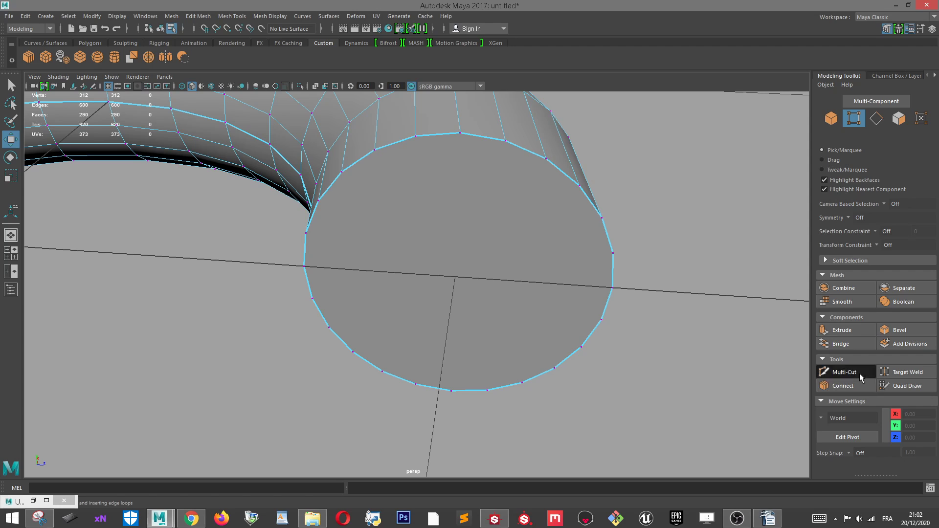
click(845, 372)
alt+drag(667, 300, 667, 309)
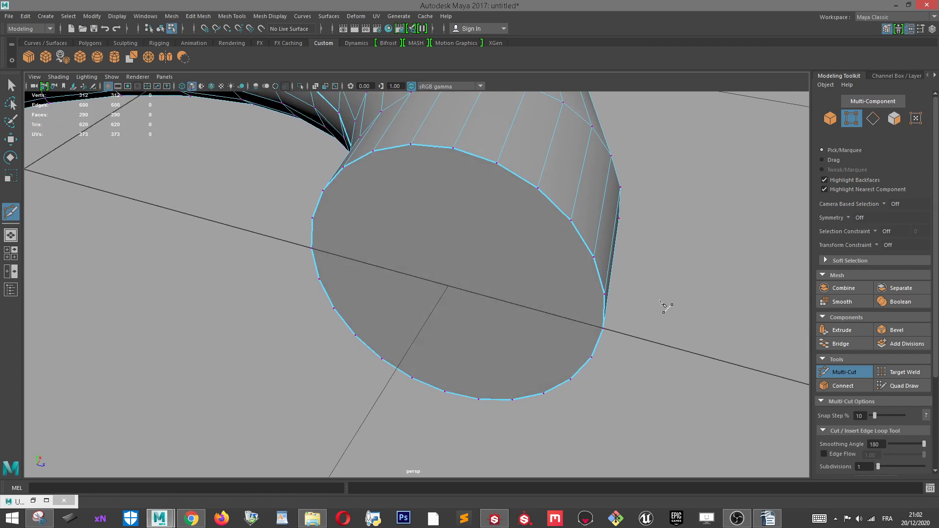
click(453, 152)
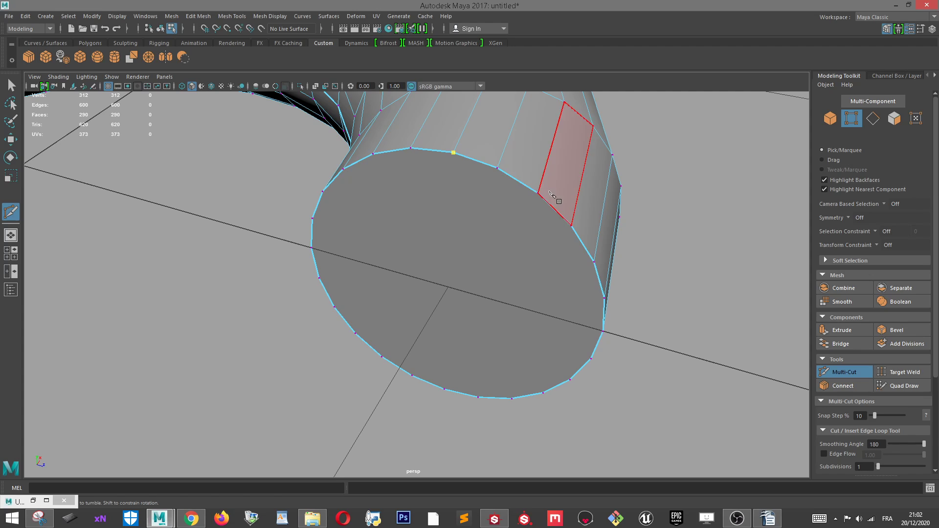
click(569, 225)
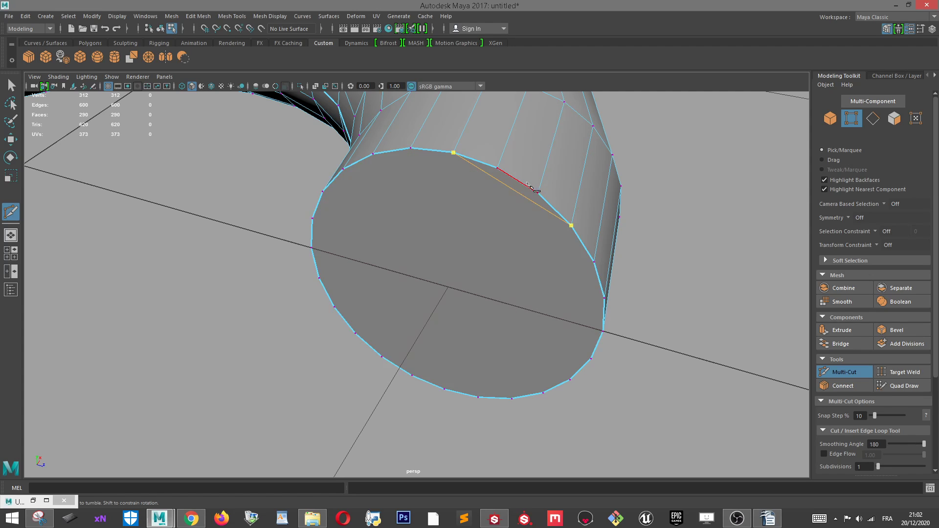
right_click(660, 260)
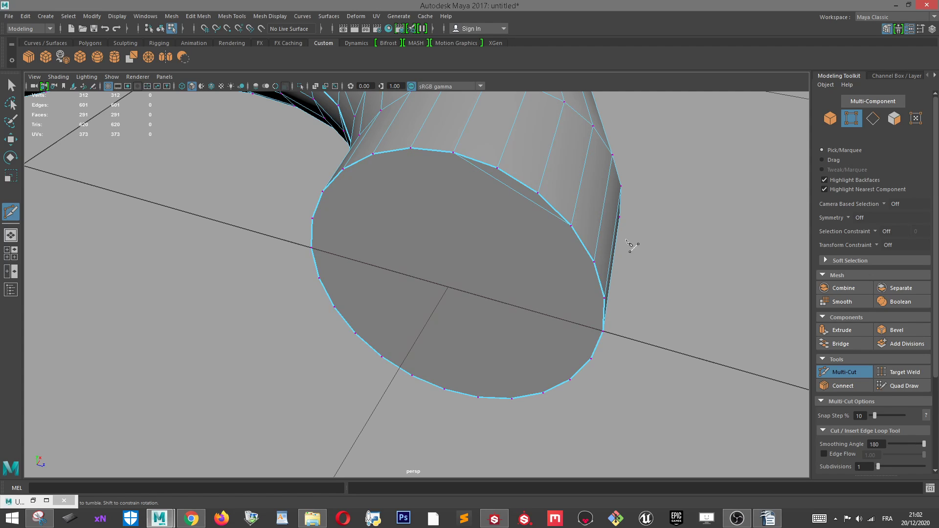
Cut nine more parallel edges across the +Z end cap between opposite rim vertices, dividing the whole cap into strips.
click(411, 147)
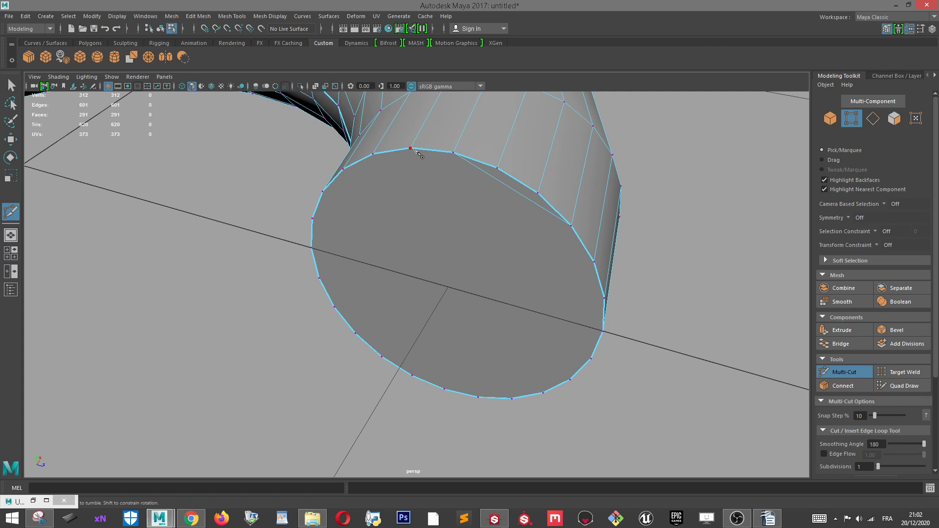
click(594, 261)
right_click(495, 219)
click(373, 154)
click(587, 290)
right_click(342, 168)
click(343, 170)
click(603, 331)
right_click(604, 331)
click(339, 198)
click(591, 360)
right_click(591, 360)
click(319, 223)
click(570, 380)
right_click(570, 380)
right_click(542, 392)
click(323, 281)
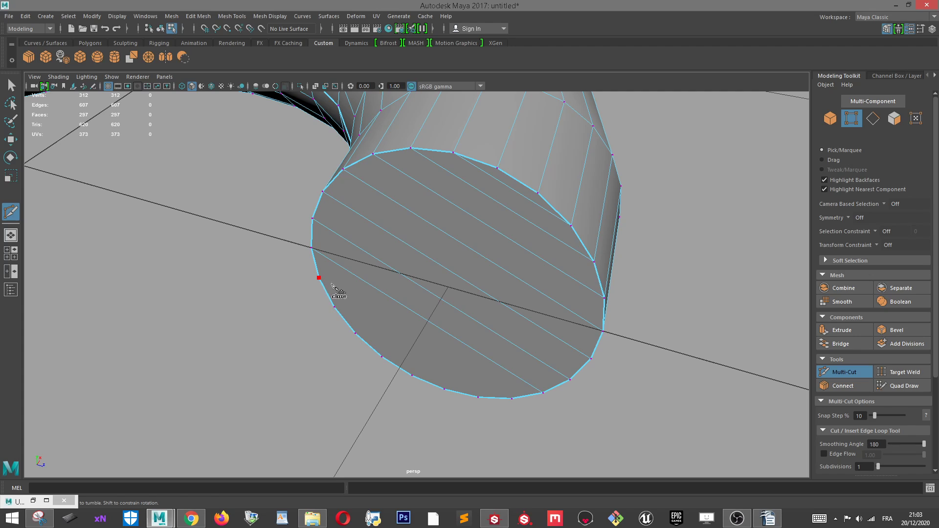
click(511, 397)
right_click(511, 397)
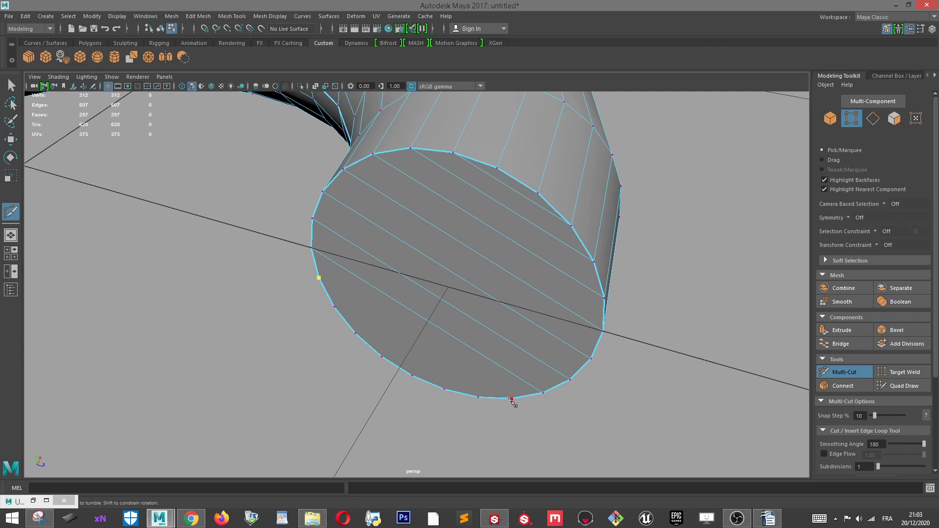
click(334, 307)
right_click(483, 397)
click(444, 389)
right_click(445, 389)
scroll(469, 273, down, 4)
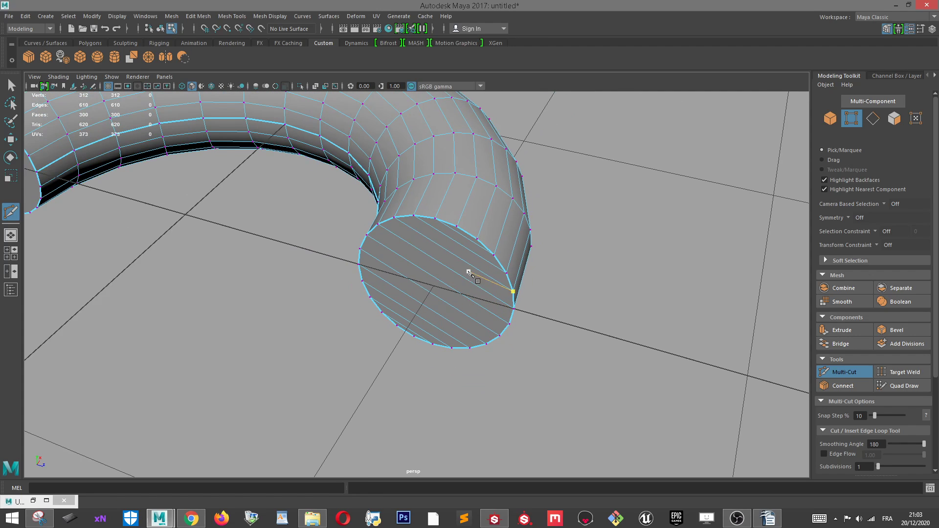
Cut ten parallel edges between opposite rim vertices across the -Z end cap and leave Multi-Cut.
scroll(344, 269, up, 2)
alt+middle_drag(344, 273, 564, 288)
alt+drag(564, 288, 430, 220)
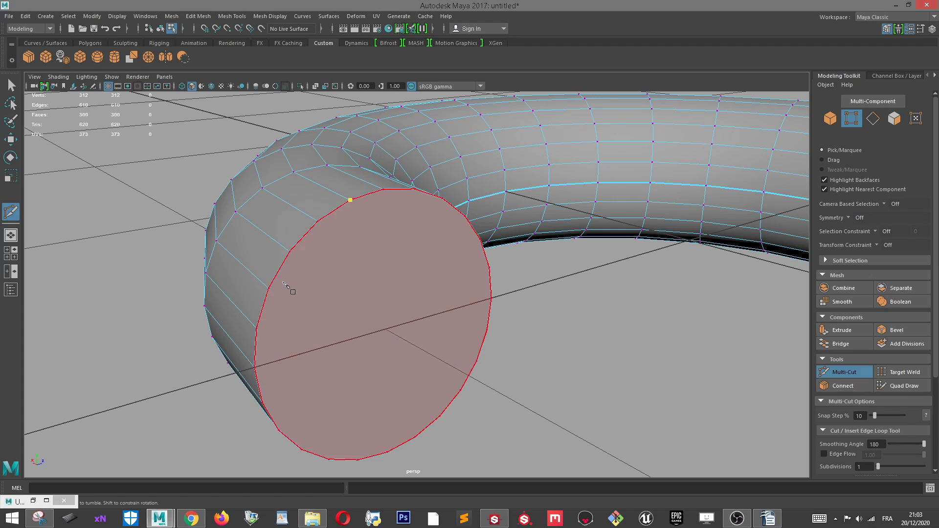
click(268, 289)
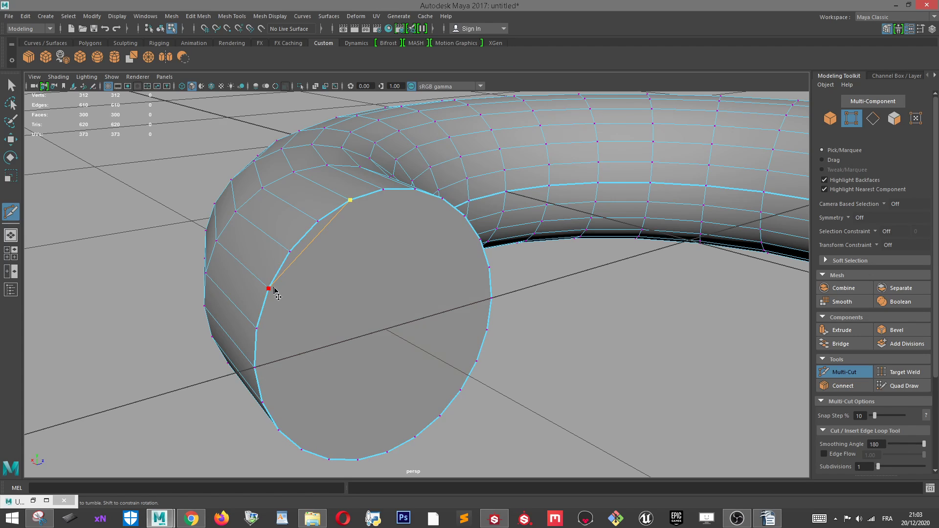
click(384, 189)
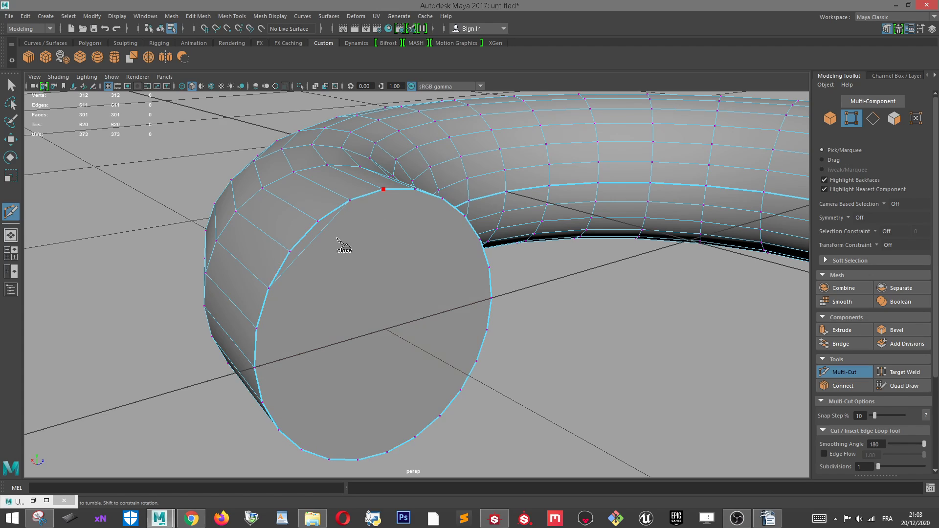
click(415, 189)
click(255, 367)
click(465, 216)
click(302, 449)
click(489, 268)
scroll(482, 339, down, 5)
alt+drag(585, 247, 556, 190)
key(w)
Select all faces of the -Z end cap through its UV shell in the UV Editor and move the editor window aside.
alt+middle_drag(589, 174, 429, 213)
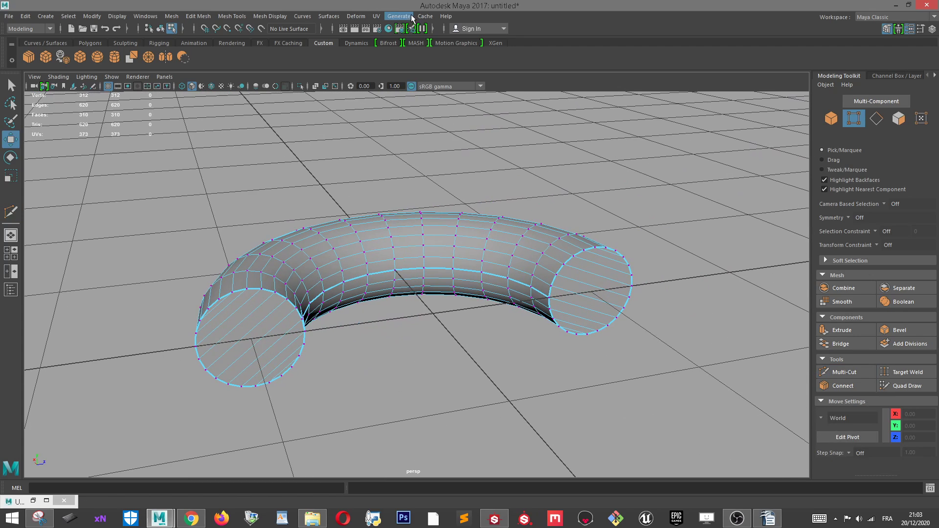
click(378, 16)
click(397, 31)
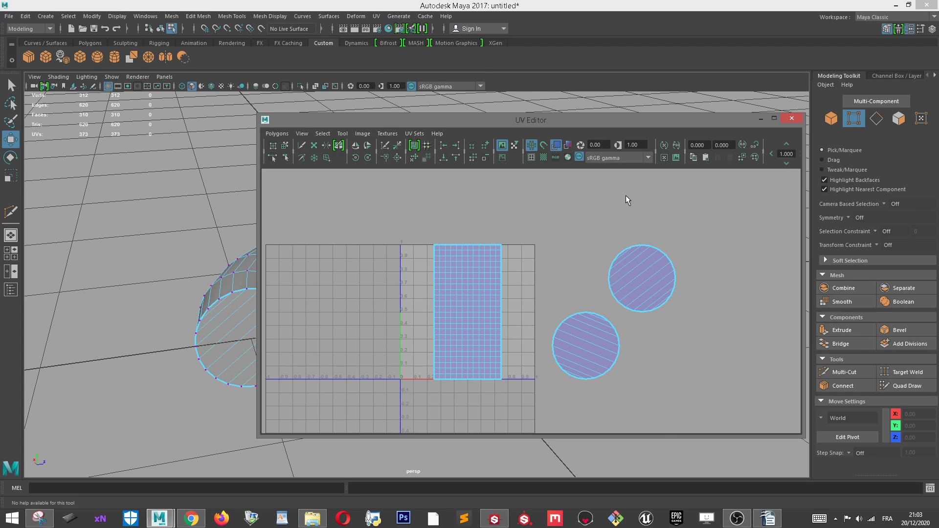
right_drag(626, 196, 626, 230)
drag(605, 235, 683, 318)
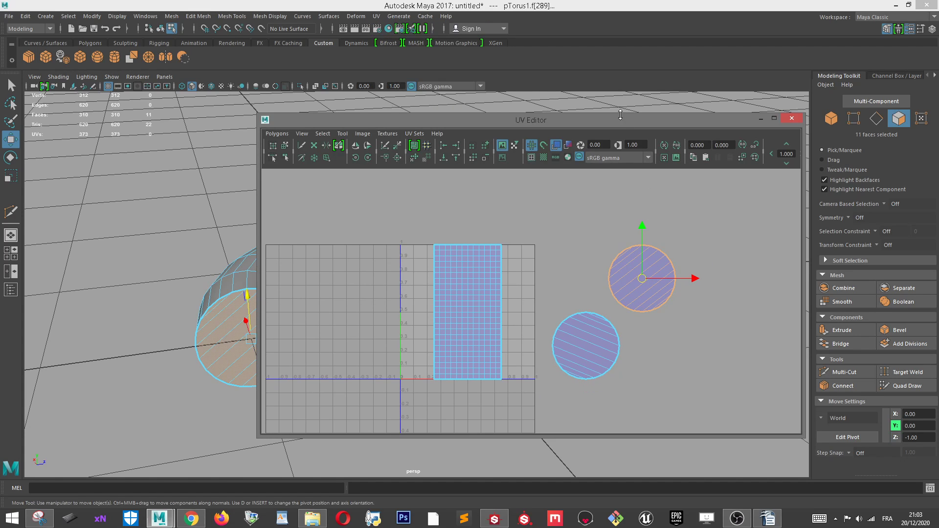
drag(621, 114, 937, 156)
scroll(407, 141, down, 3)
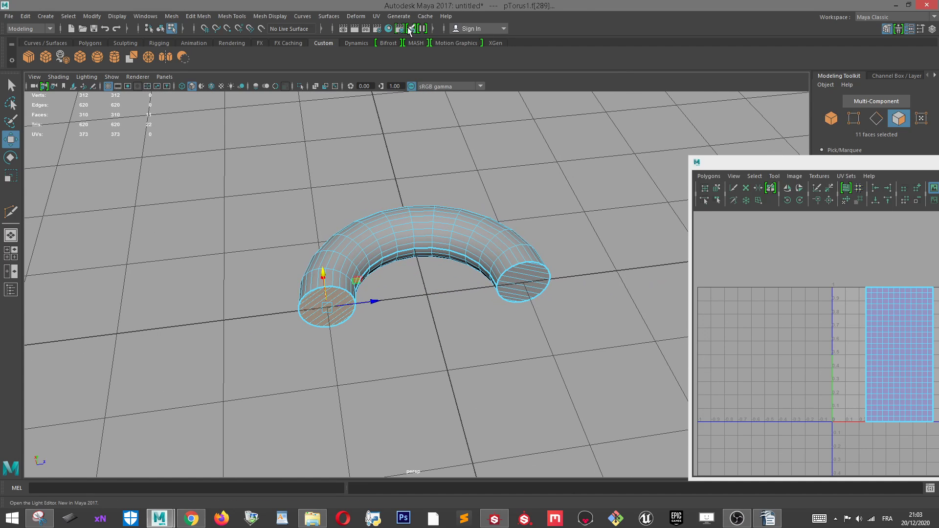
drag(871, 169, 45, 236)
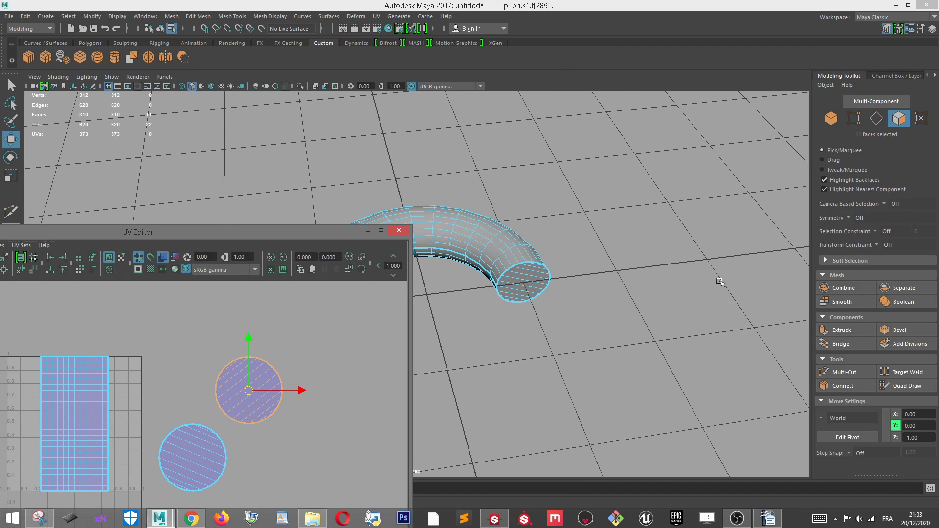
Extrude the selected -Z end cap faces straight out along the X axis by about 0.84 cm.
key(ctrl+e)
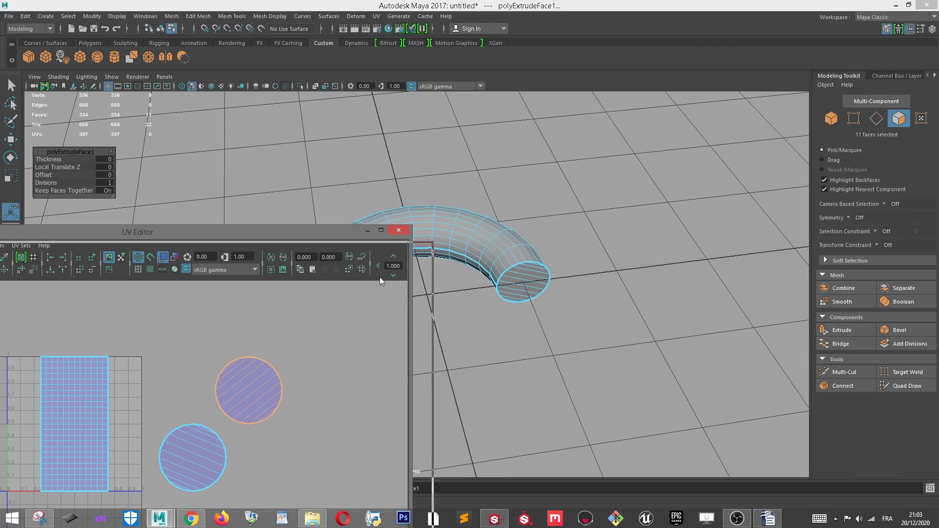
drag(245, 232, 929, 406)
alt+drag(337, 298, 561, 302)
key(w)
alt+right_drag(561, 302, 478, 298)
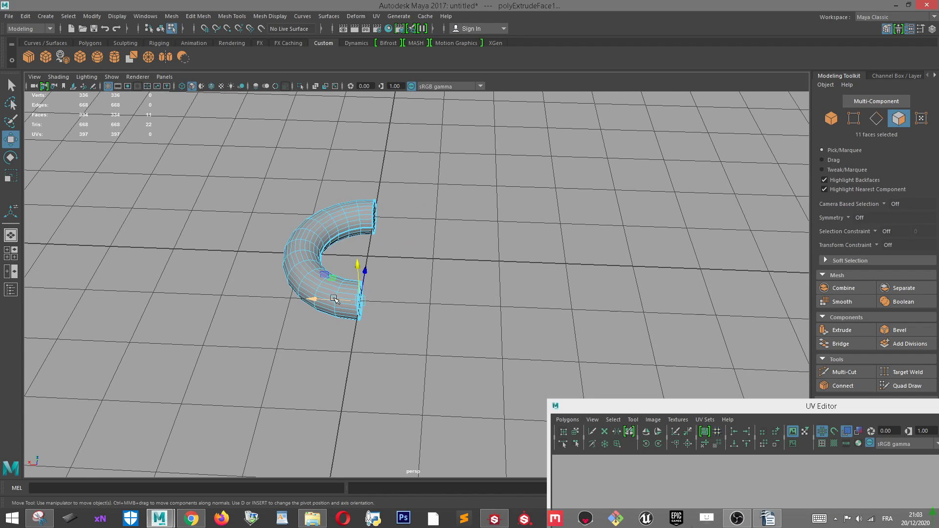
drag(334, 299, 388, 314)
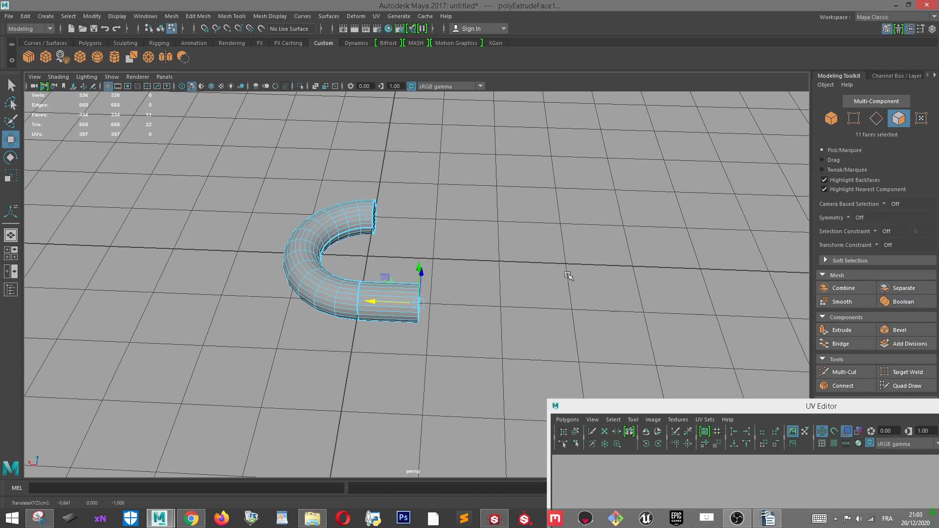
Try to select the +Z end cap by extending the selection from one strip face to another.
alt+drag(507, 215, 420, 294)
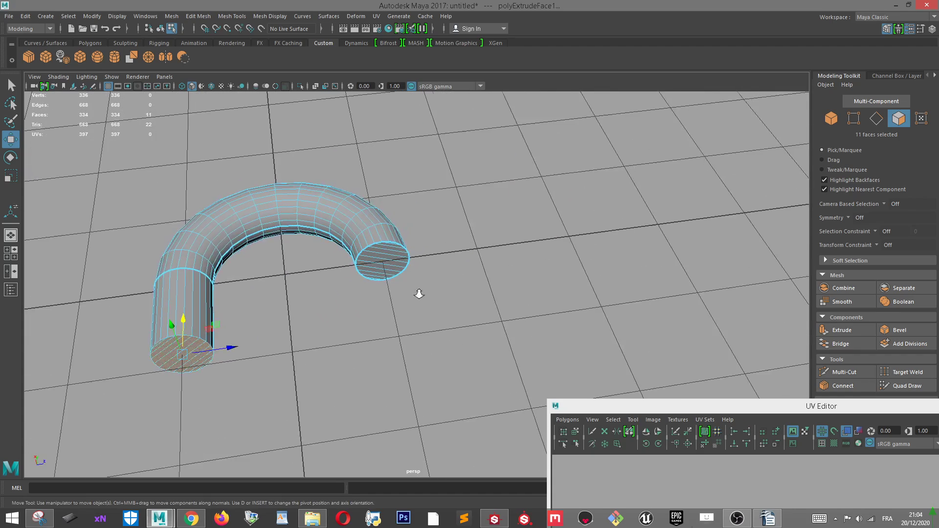
scroll(394, 192, up, 5)
right_drag(393, 192, 379, 221)
scroll(372, 220, up, 3)
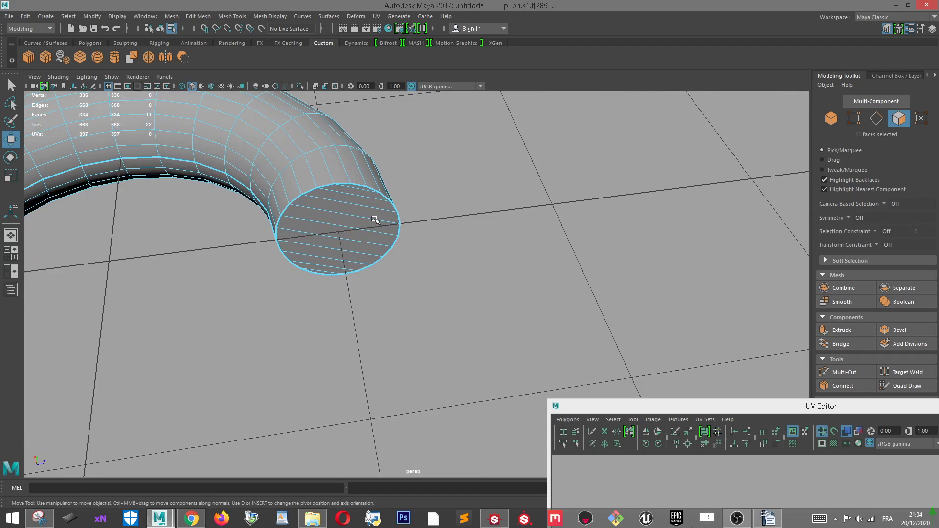
click(363, 226)
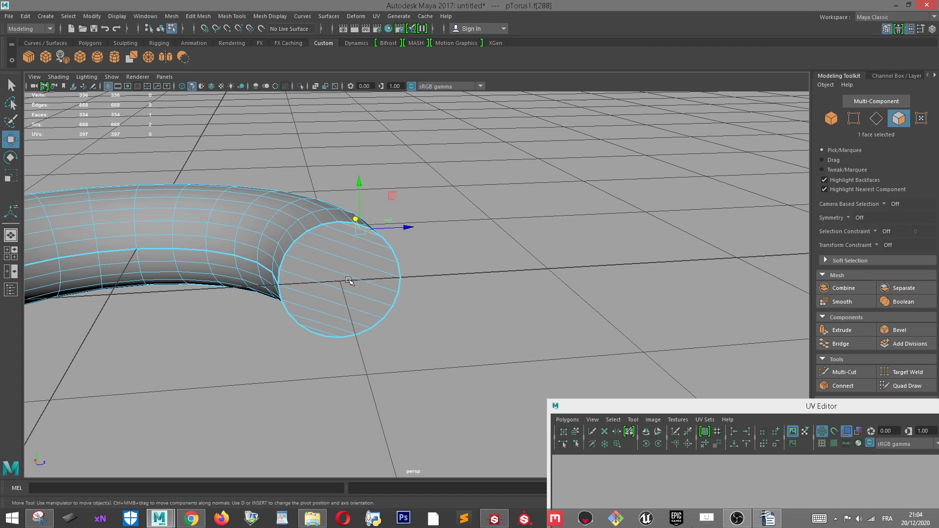
shift+double_click(323, 333)
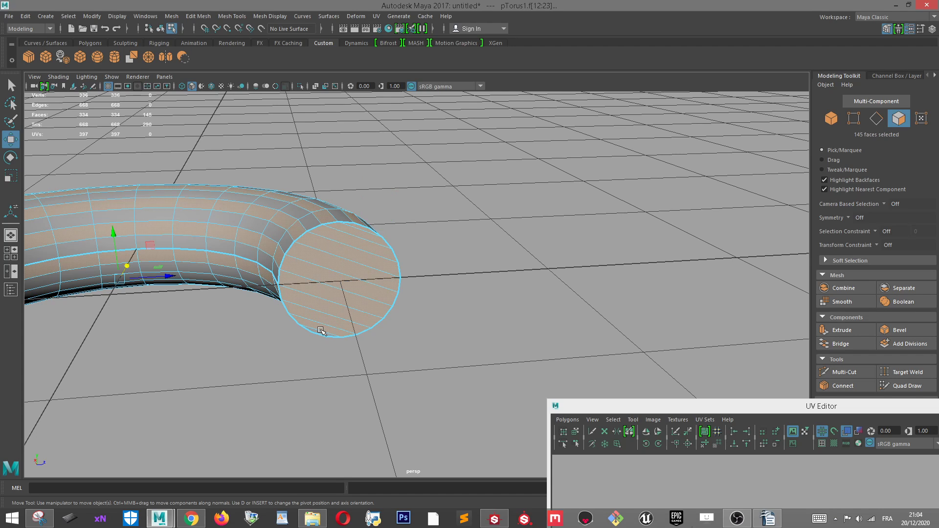
Select all eleven strip faces of the +Z end cap one after another.
alt+drag(321, 332, 339, 351)
click(261, 377)
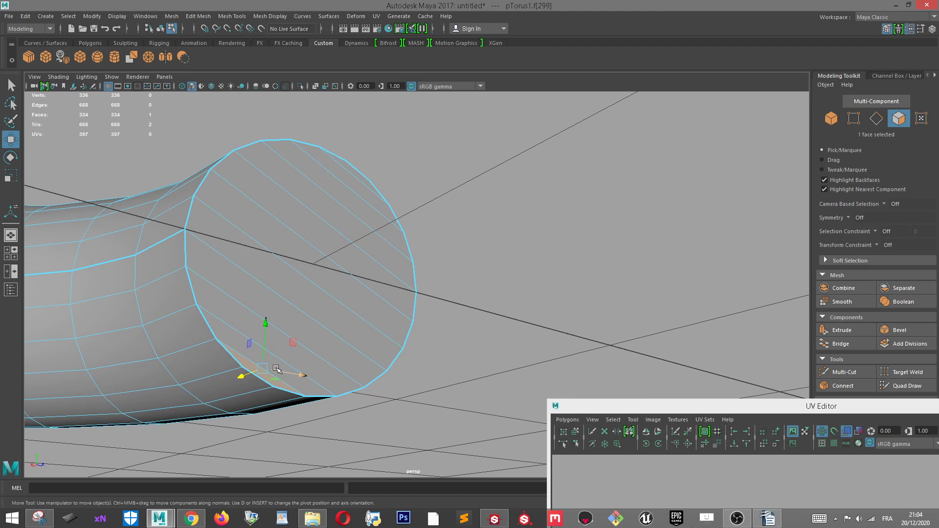
shift+click(308, 350)
shift+click(335, 376)
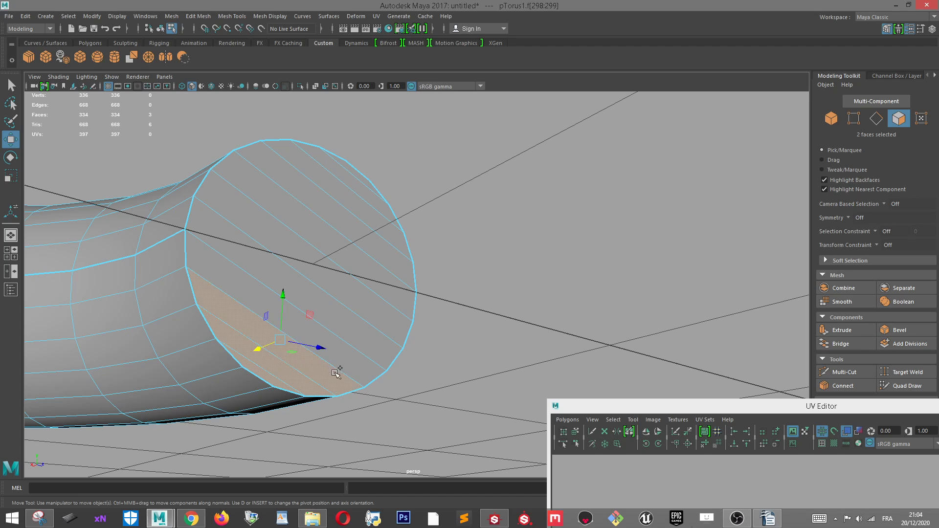
shift+click(347, 357)
shift+click(354, 329)
shift+click(369, 296)
shift+click(382, 273)
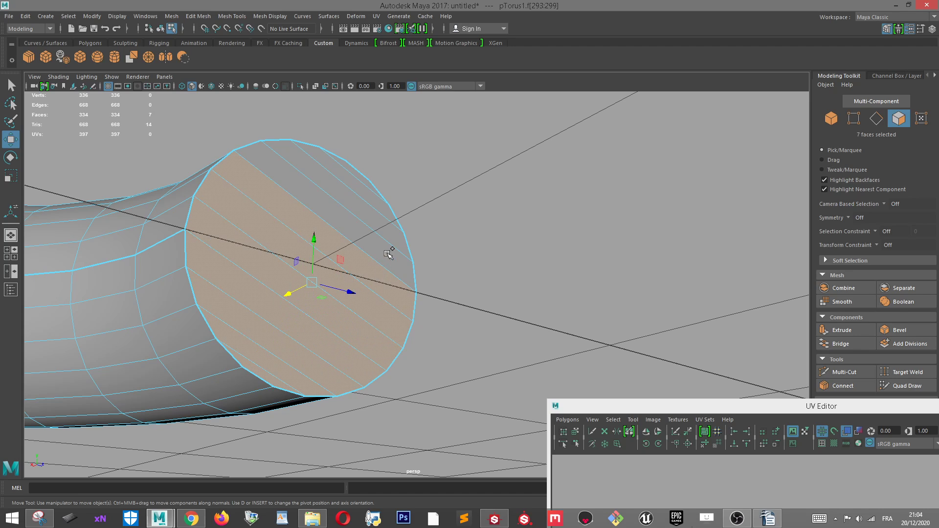
shift+click(388, 247)
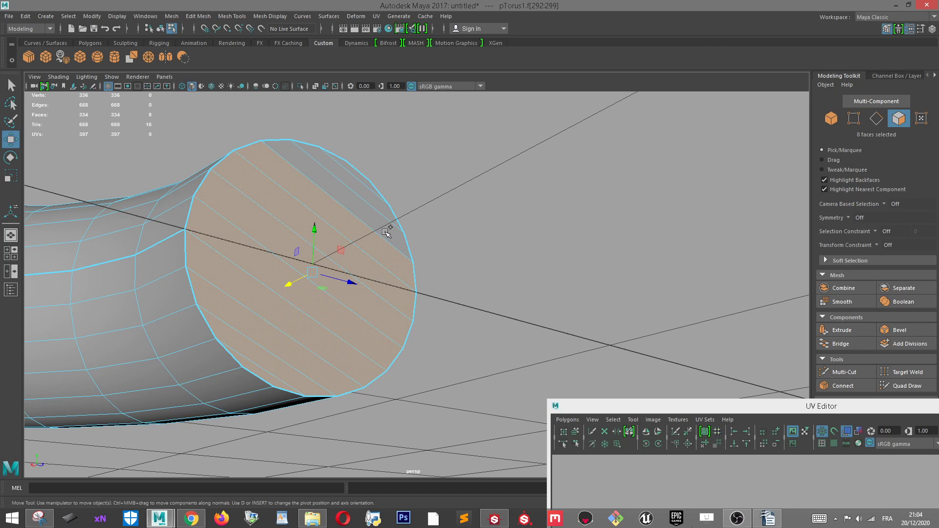
shift+click(362, 177)
Extrude the selected +Z end cap faces straight out by about 5.97 to form the cane's long shaft.
scroll(362, 178, down, 6)
alt+drag(362, 177, 548, 267)
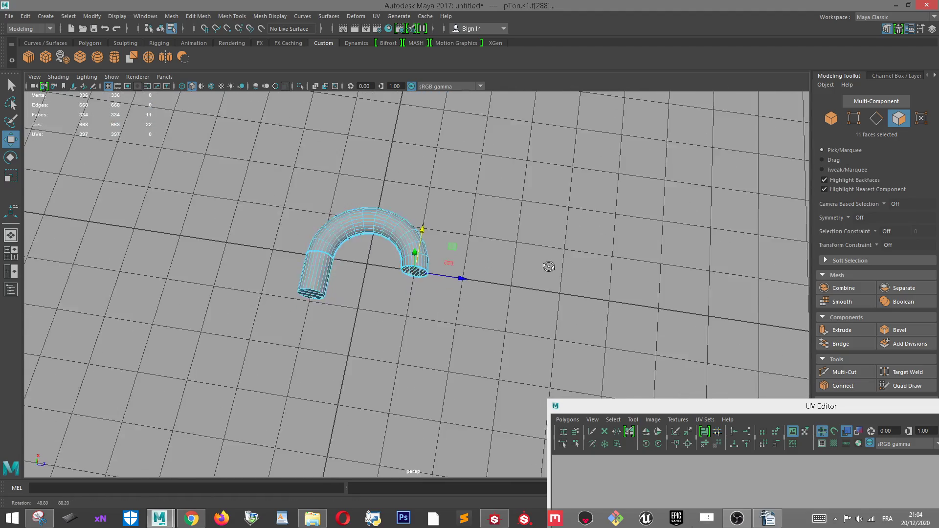
scroll(549, 266, down, 2)
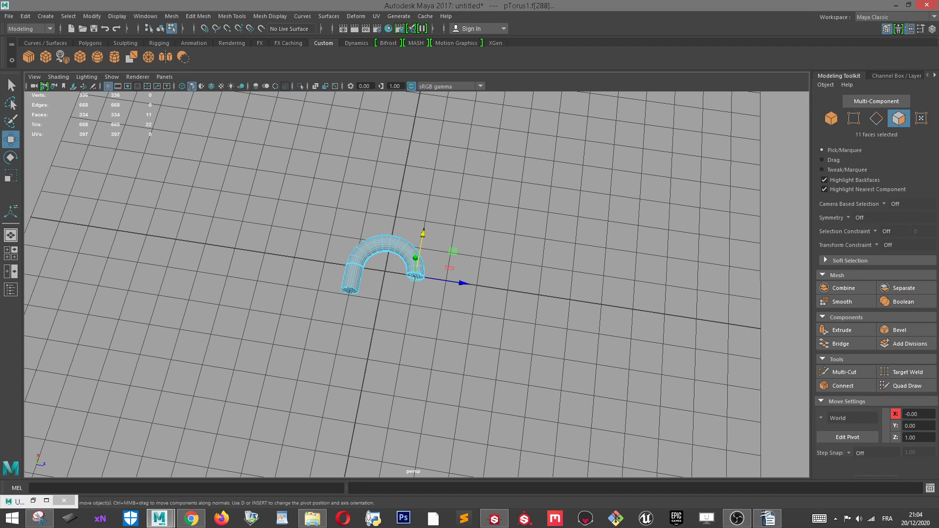
click(841, 330)
scroll(442, 289, down, 2)
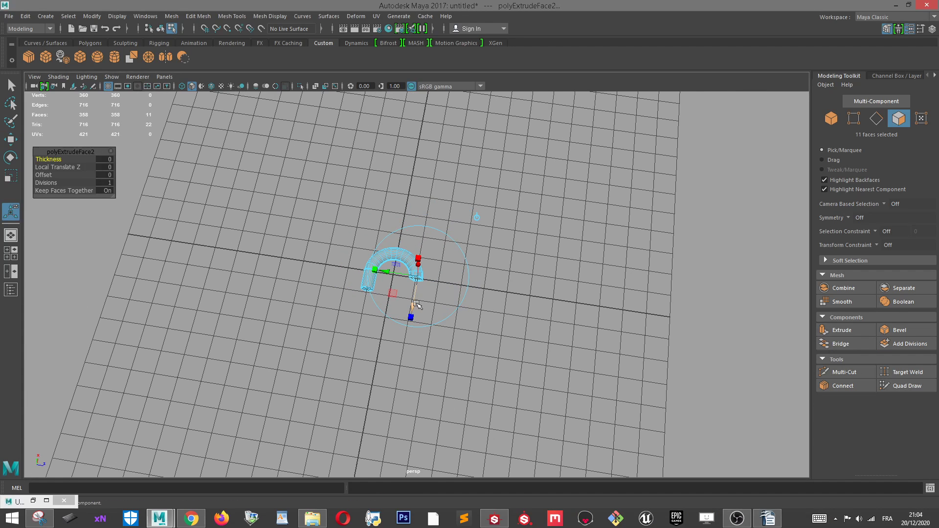
drag(417, 304, 408, 325)
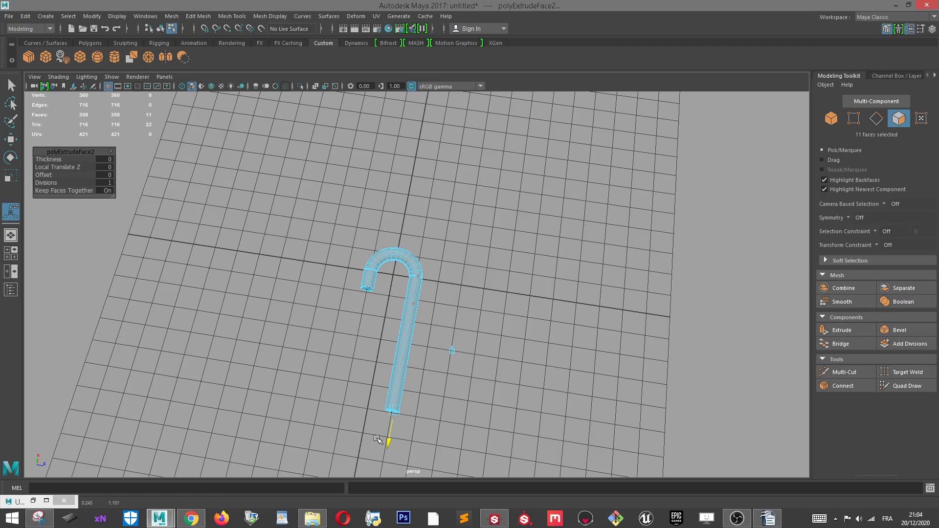
drag(377, 440, 378, 438)
Return to object mode, clear the selection and review the whole cane shape.
scroll(403, 385, up, 3)
alt+drag(403, 386, 528, 327)
alt+middle_drag(464, 344, 461, 251)
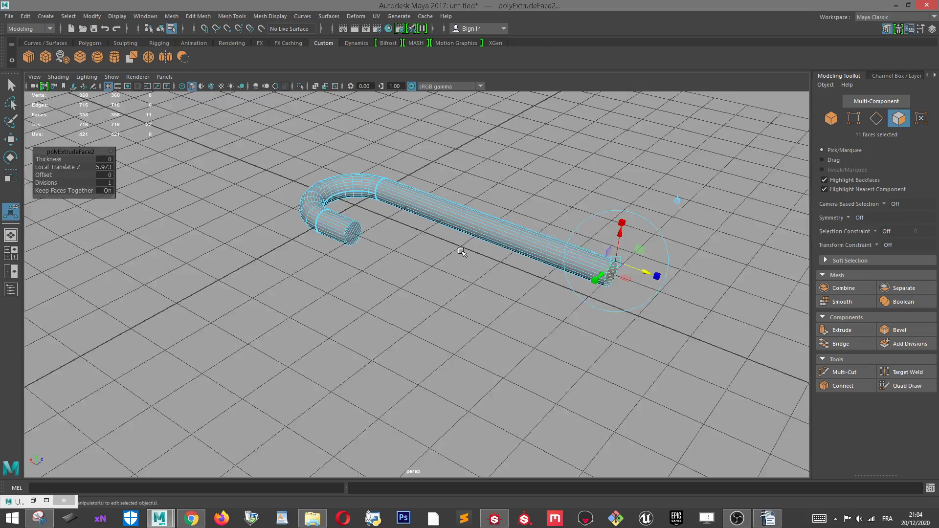
scroll(447, 210, up, 6)
alt+middle_drag(447, 210, 434, 245)
alt+drag(404, 251, 357, 256)
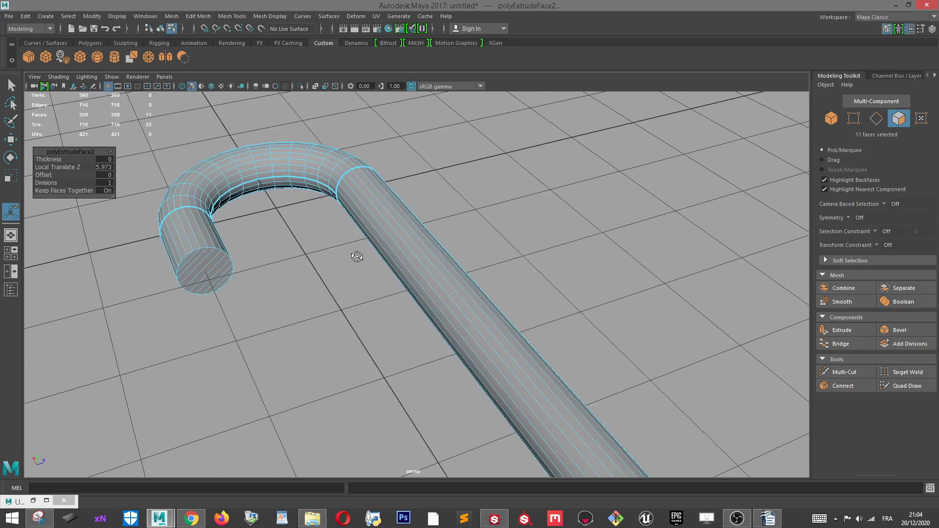
alt+right_drag(357, 257, 392, 154)
right_drag(371, 237, 424, 213)
click(507, 206)
scroll(507, 207, down, 3)
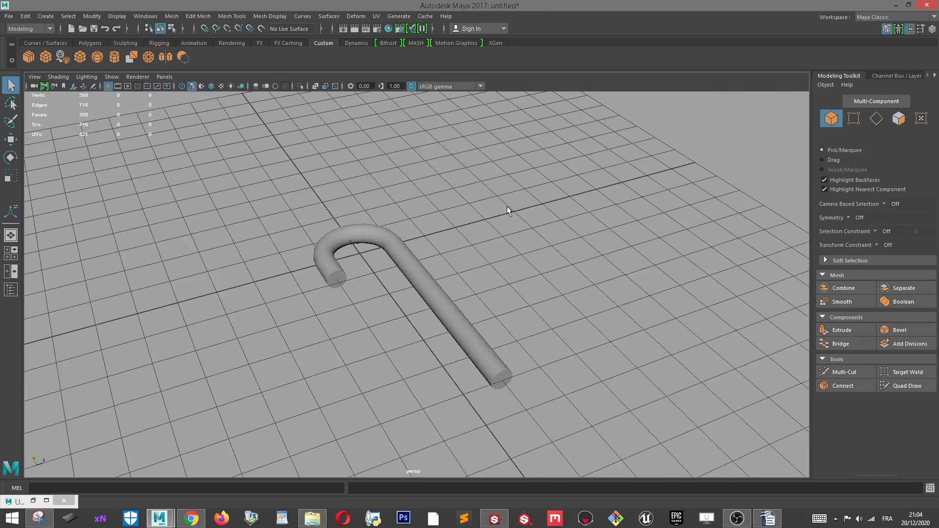
Open the UV Editor for the selected cane and place its window beside the model with the UV shells framed.
alt+drag(507, 206, 424, 274)
click(424, 274)
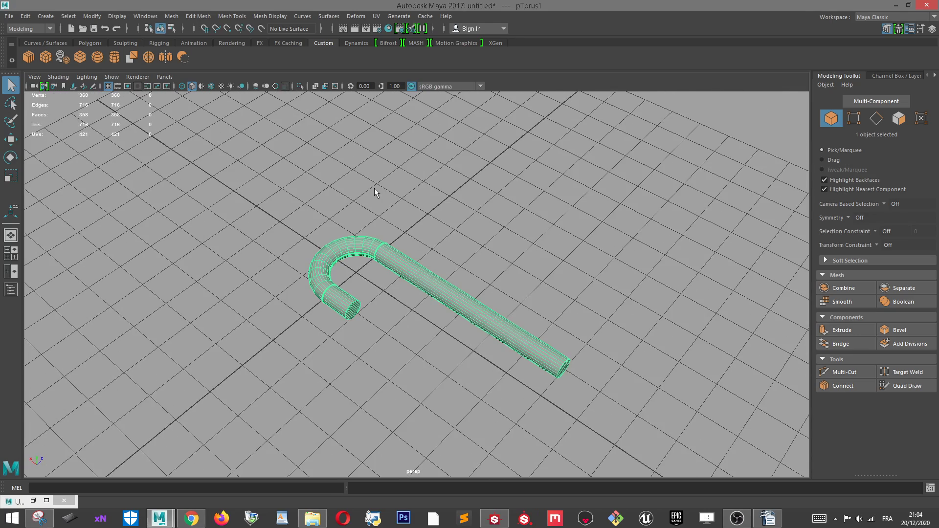
click(376, 16)
click(412, 38)
scroll(598, 327, up, 2)
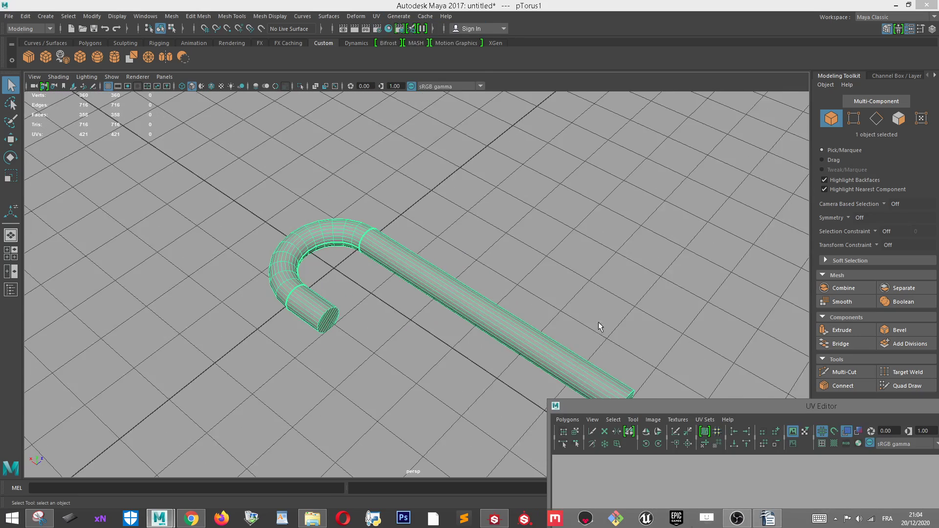
drag(695, 404, 702, 69)
alt+middle_drag(796, 260, 668, 254)
scroll(669, 253, up, 1)
scroll(401, 228, up, 2)
Select the long shaft's side faces to check where their UVs lie in the UV Editor.
right_drag(461, 181, 460, 208)
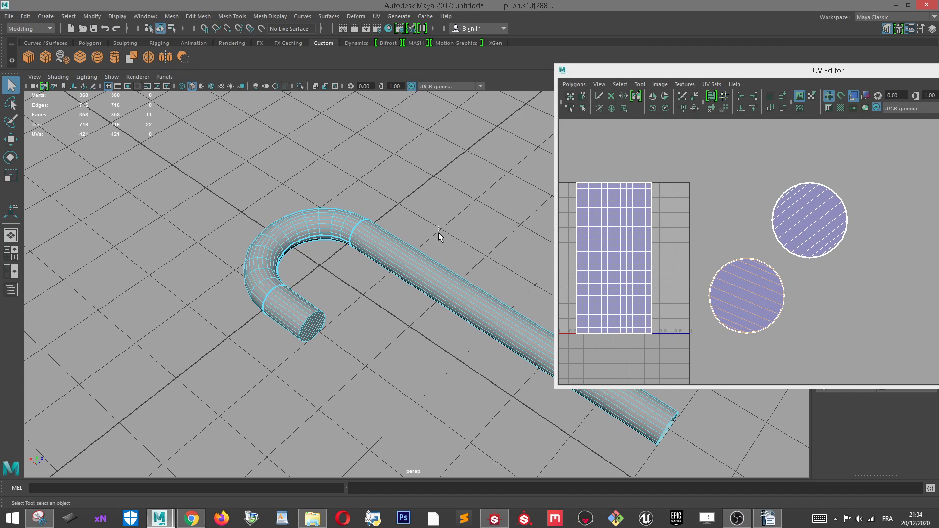
drag(439, 233, 530, 296)
alt+middle_drag(531, 296, 282, 322)
alt+drag(282, 322, 649, 243)
scroll(395, 208, up, 2)
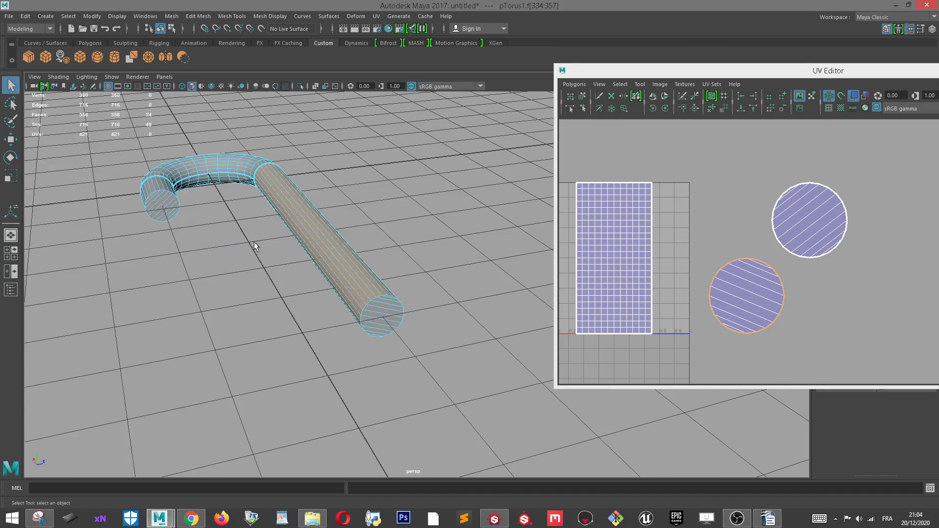
Cut the UVs along one lengthwise edge of the long shaft and one lengthwise edge of the short extruded end.
alt+drag(166, 239, 233, 256)
scroll(233, 255, up, 2)
alt+middle_drag(232, 255, 587, 290)
scroll(313, 259, up, 2)
right_drag(314, 236, 316, 207)
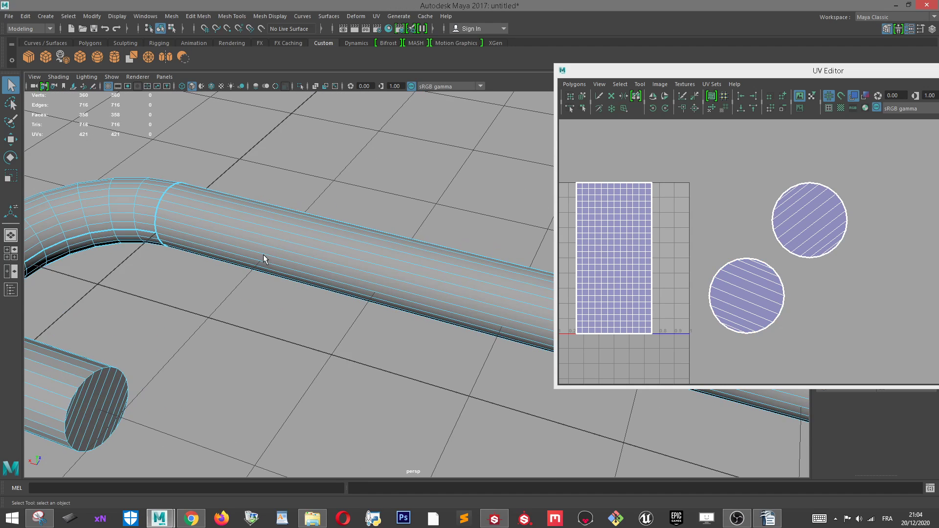
click(287, 272)
scroll(395, 271, down, 2)
alt+drag(465, 264, 386, 243)
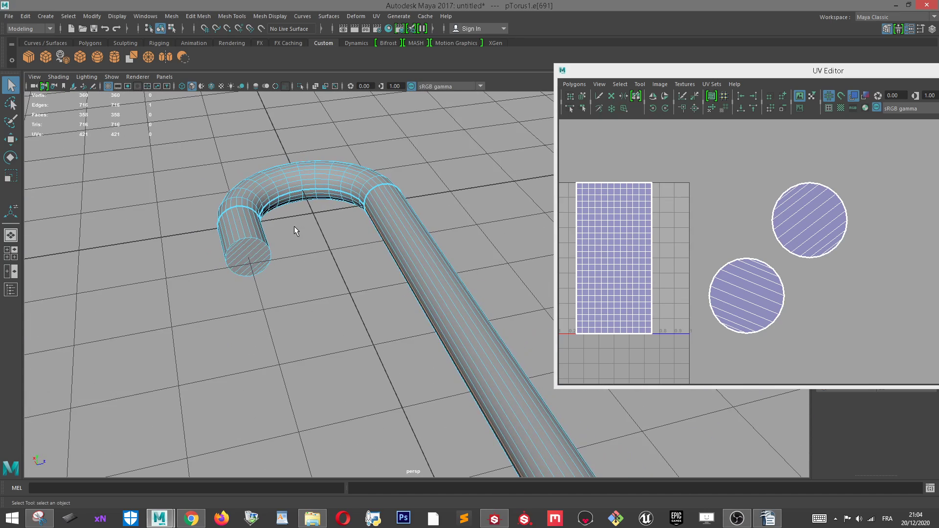
alt+drag(294, 226, 181, 215)
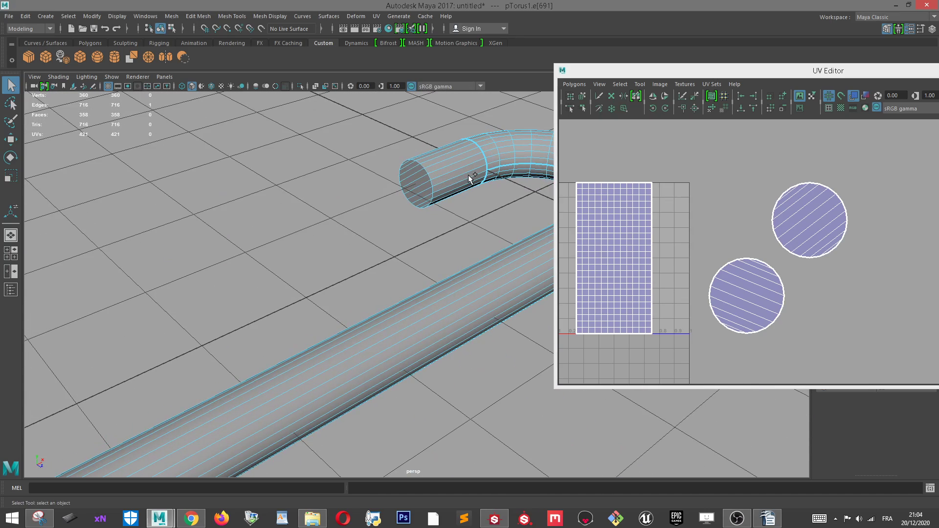
click(682, 96)
Try a cylindrical UV projection on the long shaft's side faces and undo it.
scroll(415, 210, down, 3)
alt+middle_drag(334, 279, 260, 230)
alt+drag(356, 211, 410, 184)
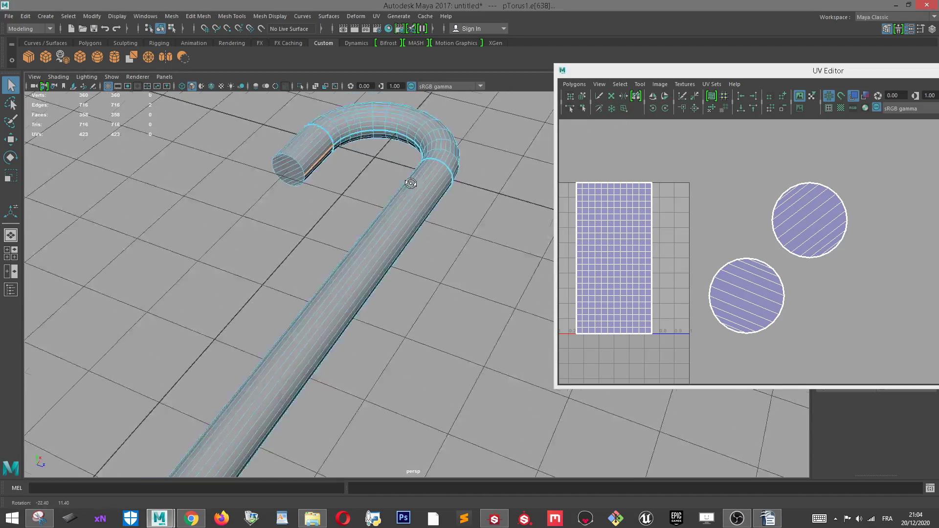
scroll(310, 226, down, 3)
alt+drag(310, 227, 445, 241)
scroll(466, 230, up, 3)
right_drag(467, 214, 467, 240)
drag(451, 197, 433, 347)
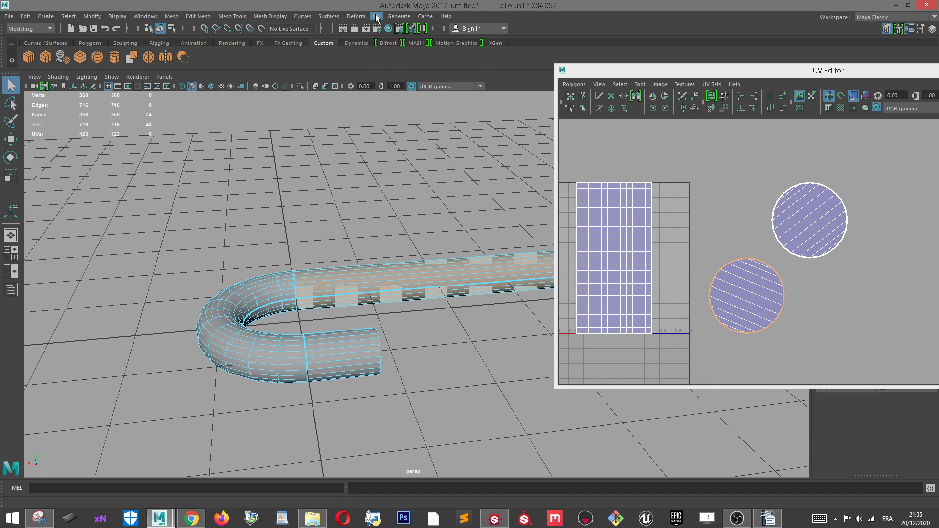
click(377, 19)
click(402, 119)
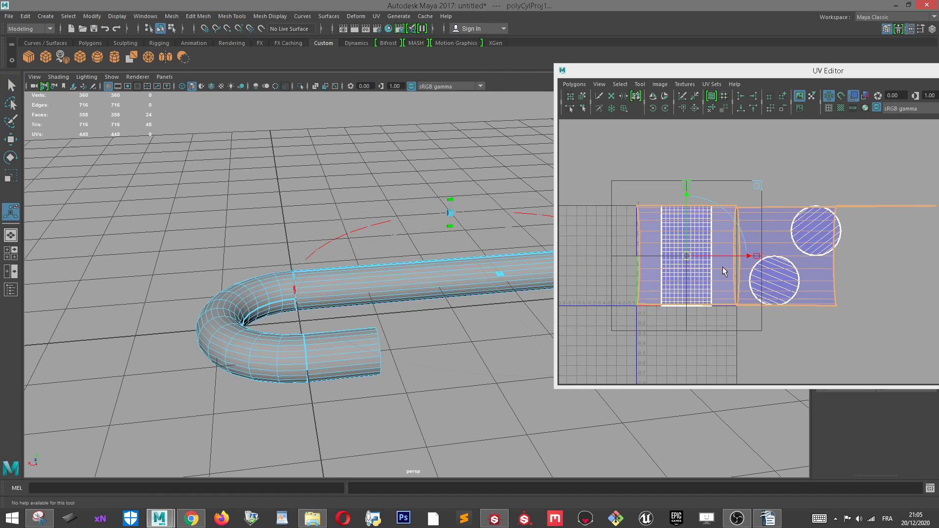
scroll(731, 245, down, 3)
key(ctrl+z)
Close the UV Editor and stand the whole cane upright by setting its Rotate Z to 90.
alt+drag(479, 182, 363, 233)
right_drag(363, 233, 394, 219)
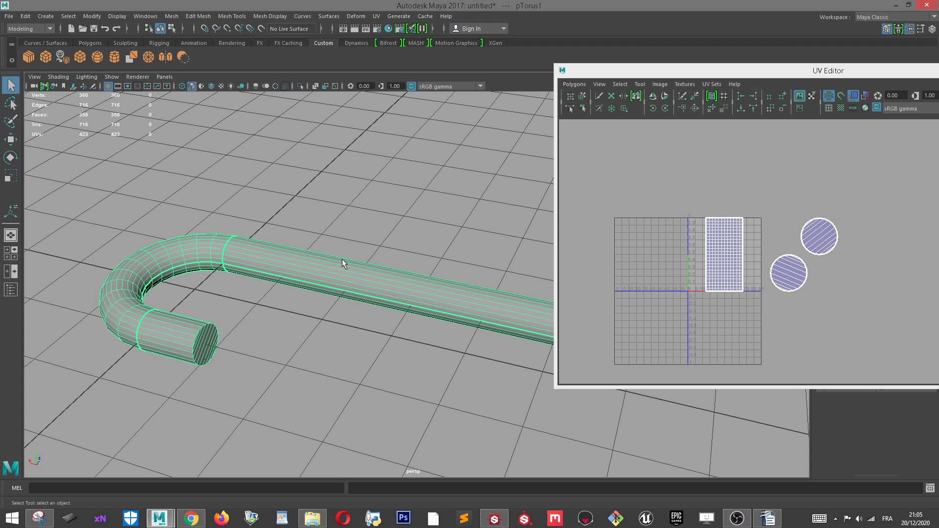
scroll(381, 234, down, 5)
key(w)
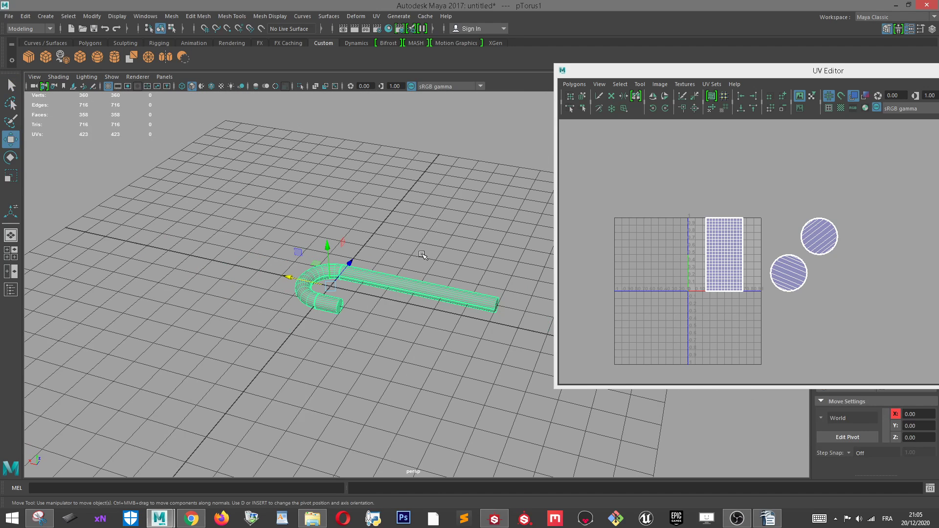
key(e)
drag(337, 252, 342, 299)
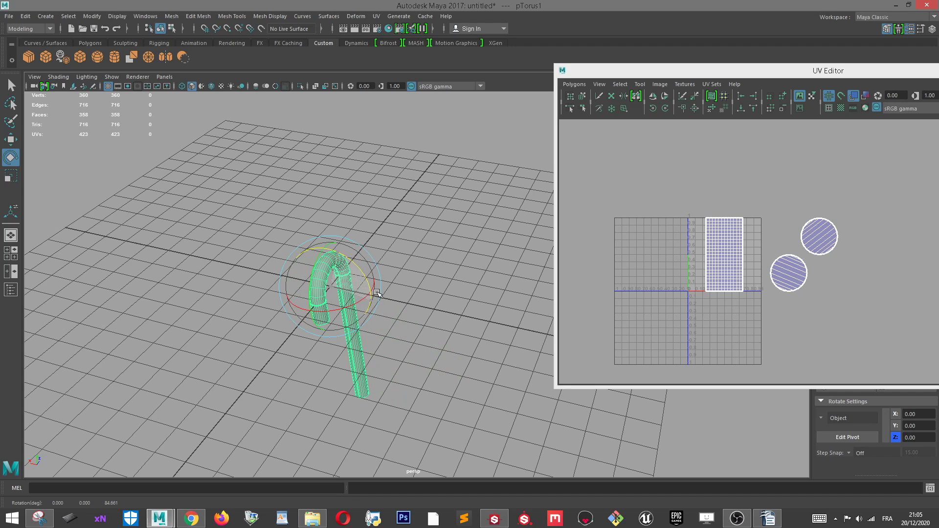
drag(859, 74, 429, 81)
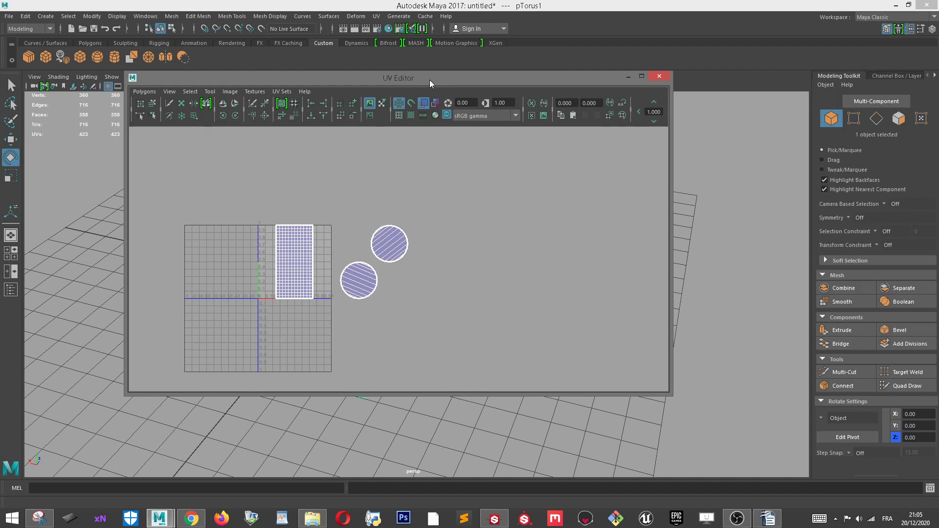
click(659, 76)
click(877, 76)
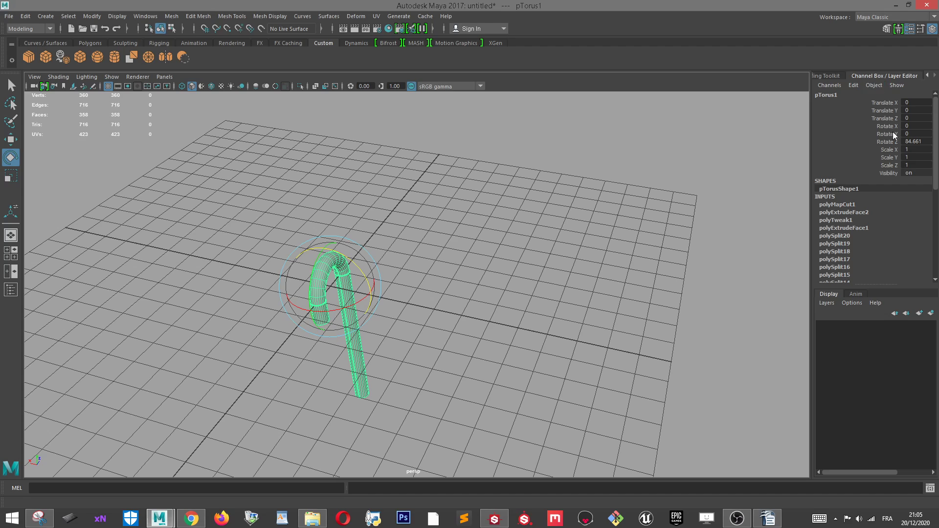
text(90)
key(Return)
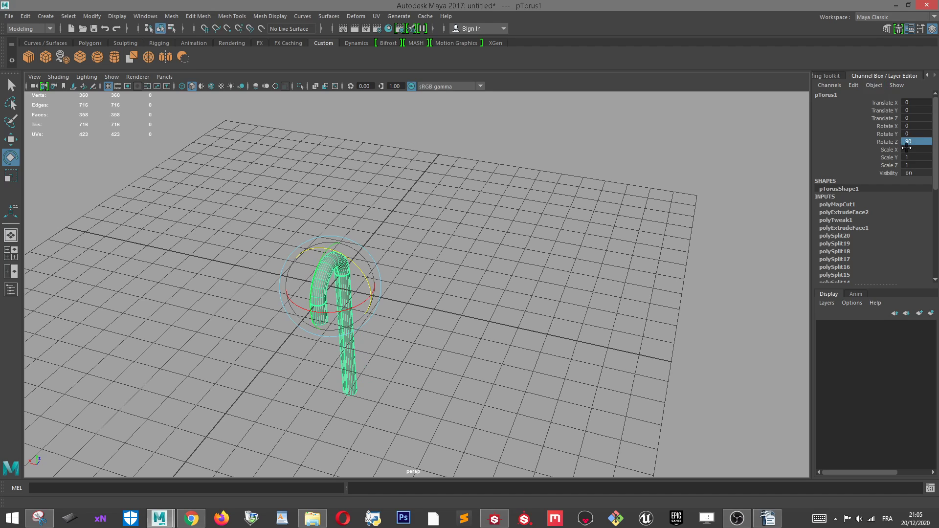
Select the upright long shaft's side faces and apply a cylindrical UV projection to them.
scroll(475, 258, up, 5)
alt+drag(475, 258, 528, 247)
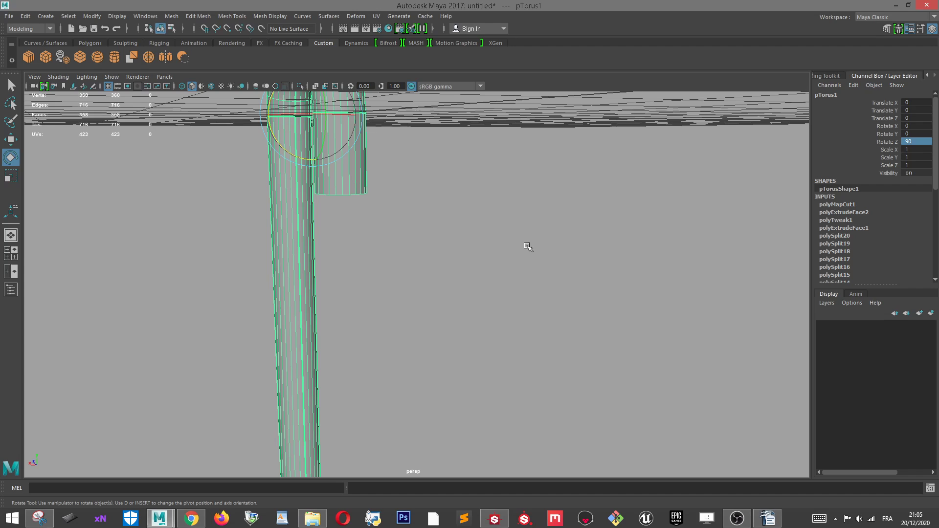
right_drag(380, 261, 382, 276)
alt+drag(189, 293, 405, 254)
click(380, 18)
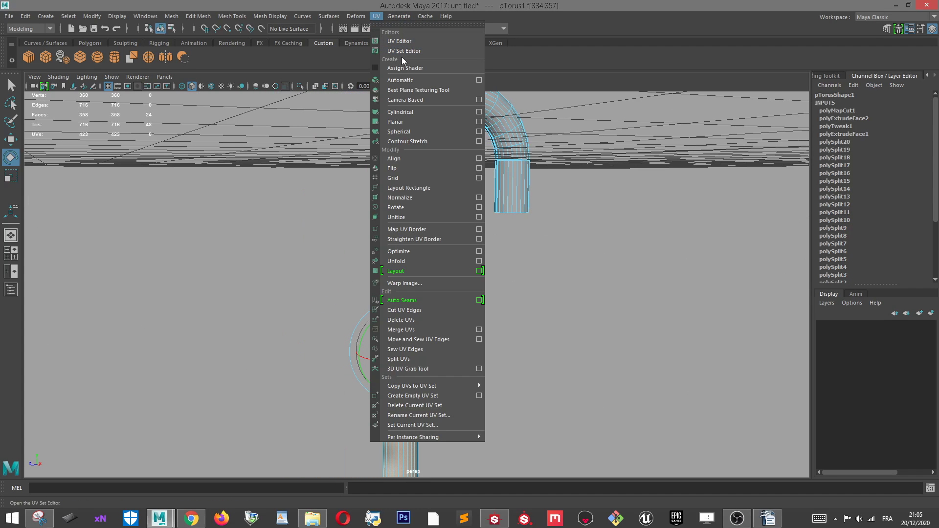
click(421, 114)
Reopen the UV Editor to inspect the long shaft's new cylindrical projection.
scroll(465, 173, up, 3)
scroll(472, 118, down, 3)
alt+drag(484, 146, 517, 232)
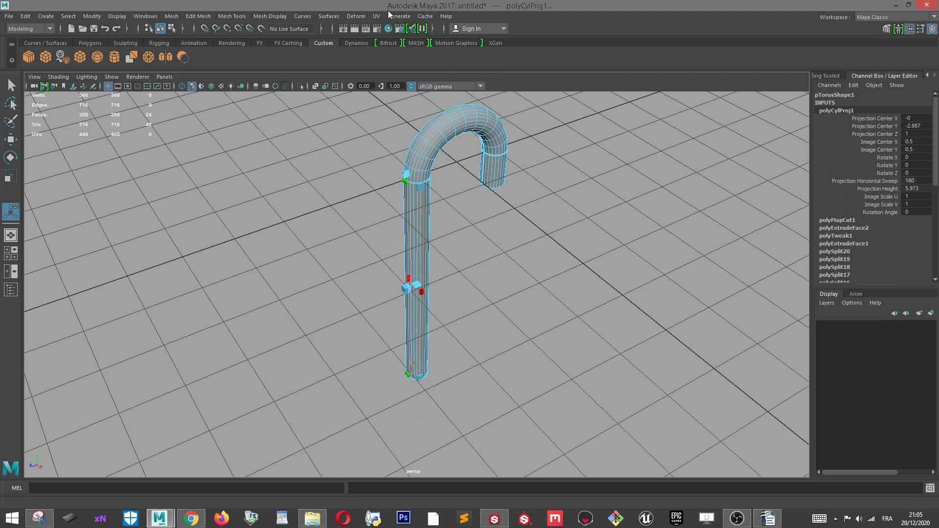
click(377, 16)
click(393, 41)
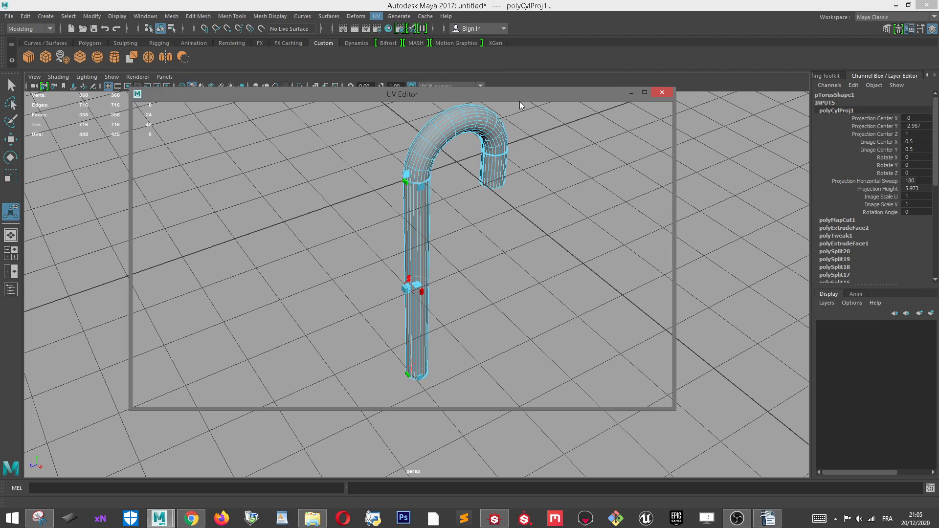
Undo and redo the long shaft's cylindrical projection, and move its UV shell sideways clear of the other shells.
scroll(235, 280, up, 2)
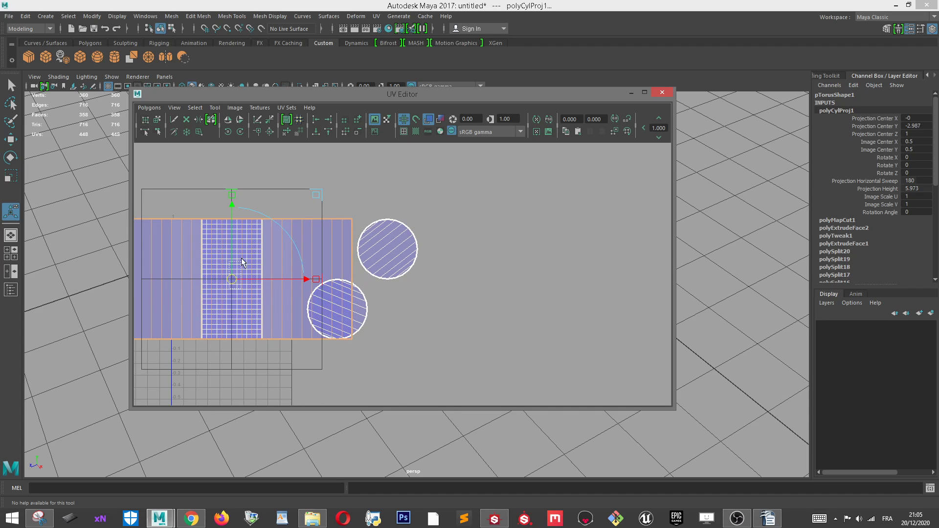
key(ctrl+z)
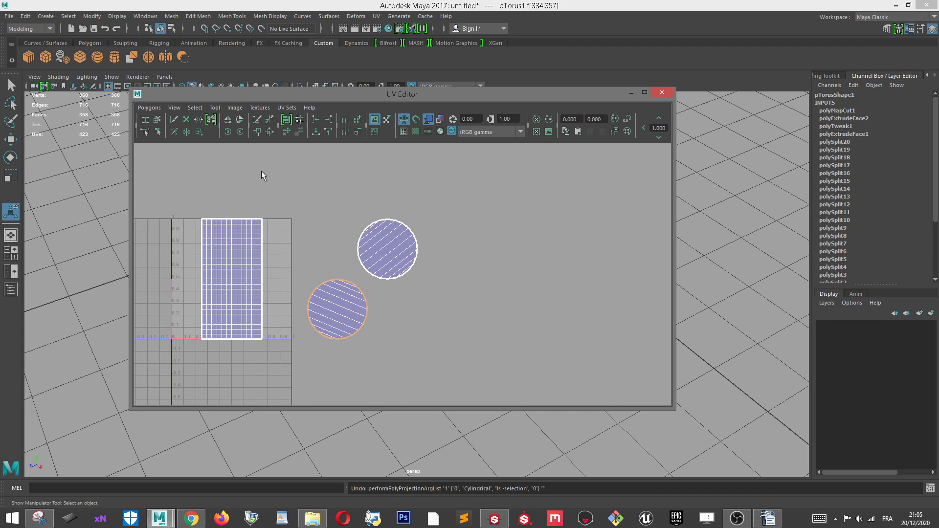
drag(270, 90, 270, 90)
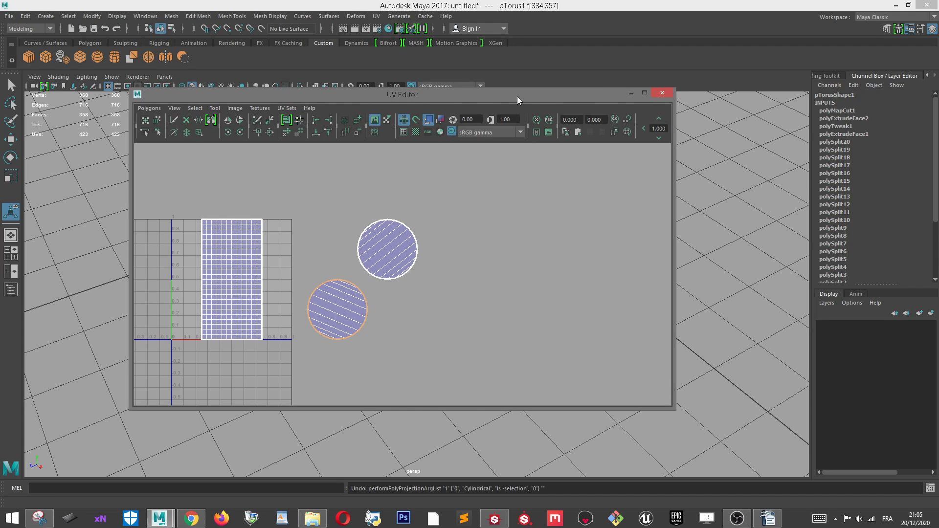
click(25, 16)
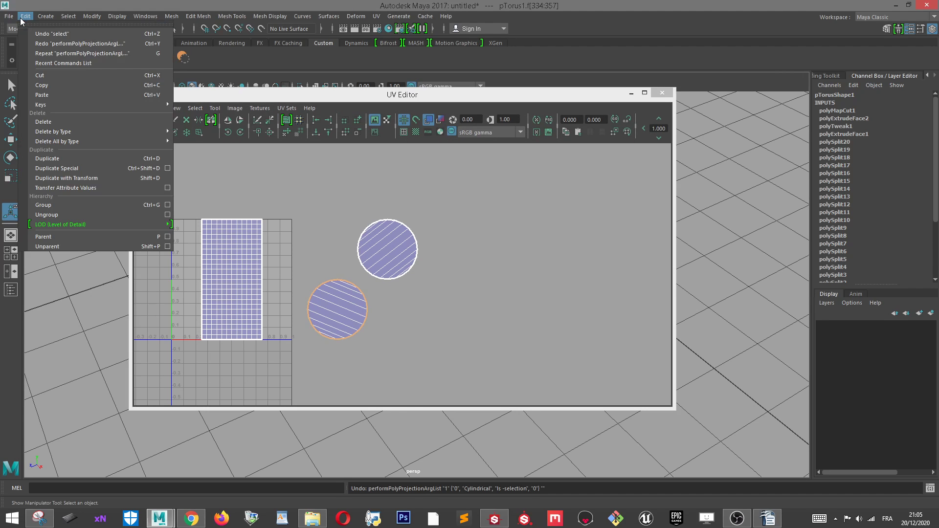
click(53, 45)
drag(276, 278, 541, 287)
scroll(365, 212, up, 2)
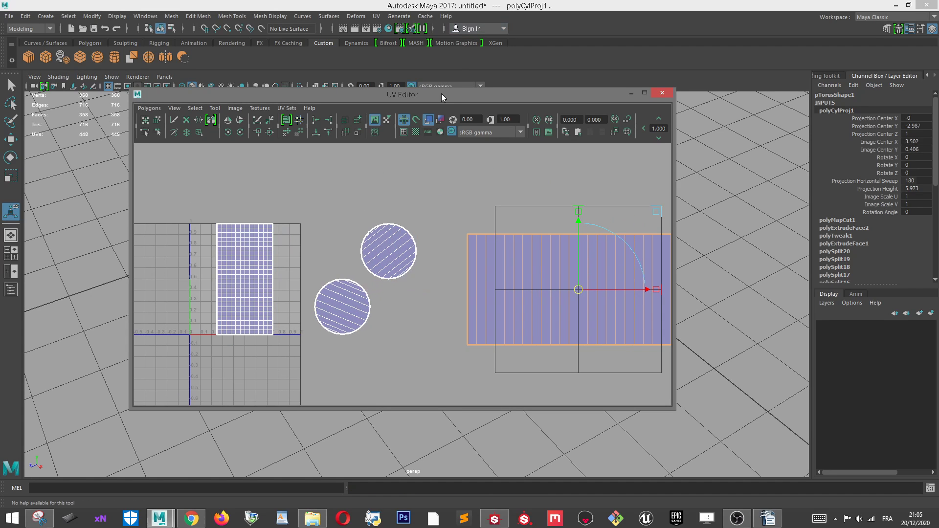
Move the UV Editor aside and shorten the hook's short end by raising its bottom ring of vertices.
drag(441, 93, 853, 122)
alt+drag(321, 224, 379, 195)
right_drag(382, 186, 337, 184)
drag(309, 177, 379, 215)
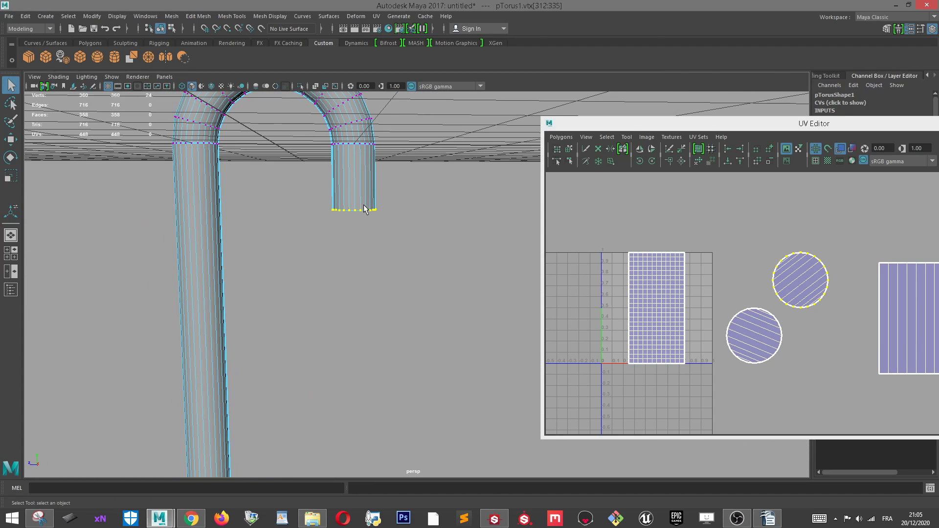
key(w)
drag(352, 185, 349, 148)
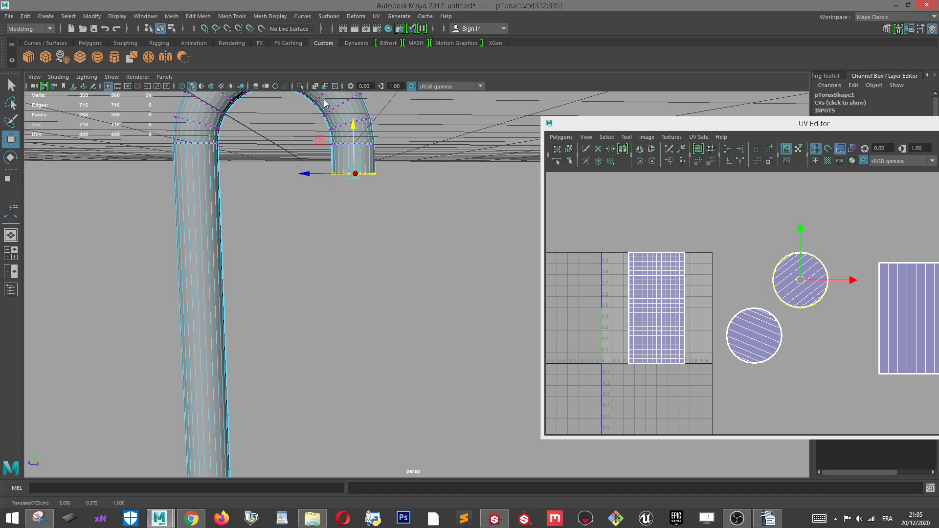
Select the short end's side faces and apply a cylindrical UV projection to them.
right_drag(324, 101, 325, 133)
drag(414, 156, 281, 158)
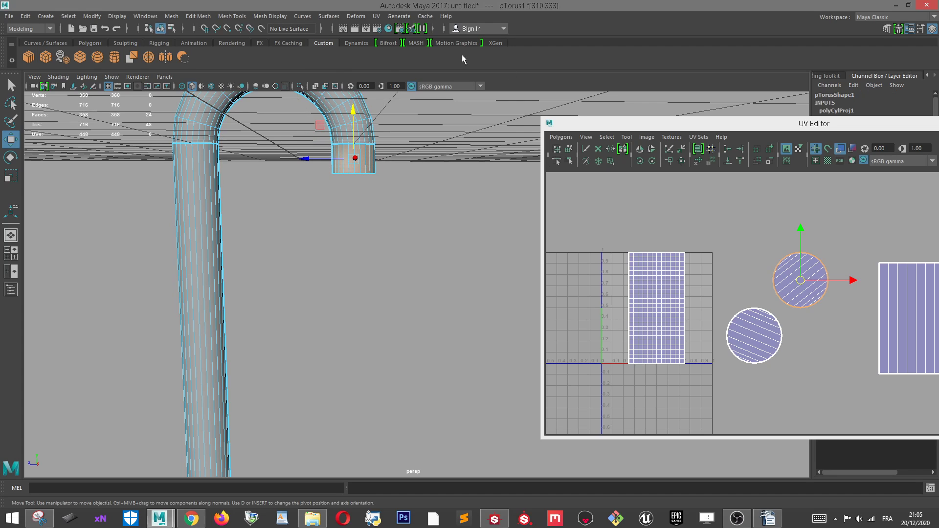
click(376, 16)
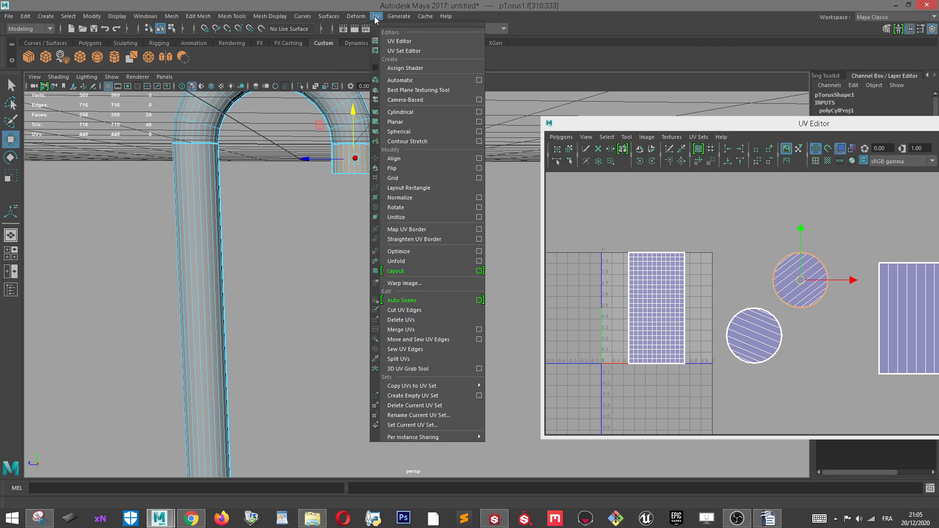
click(405, 114)
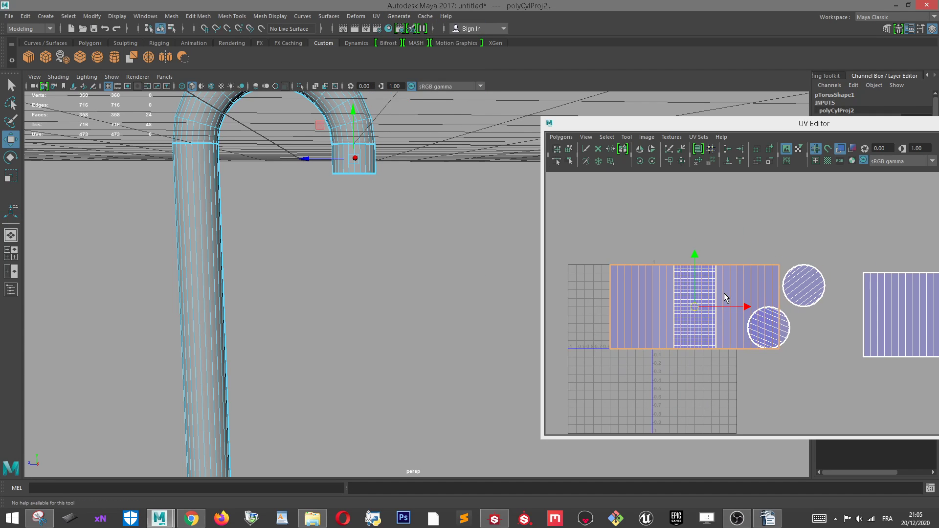
Move the short end's new UV shell down, clear of the curved section's shell and the cap circles.
scroll(713, 293, up, 2)
drag(664, 305, 664, 417)
scroll(824, 309, down, 1)
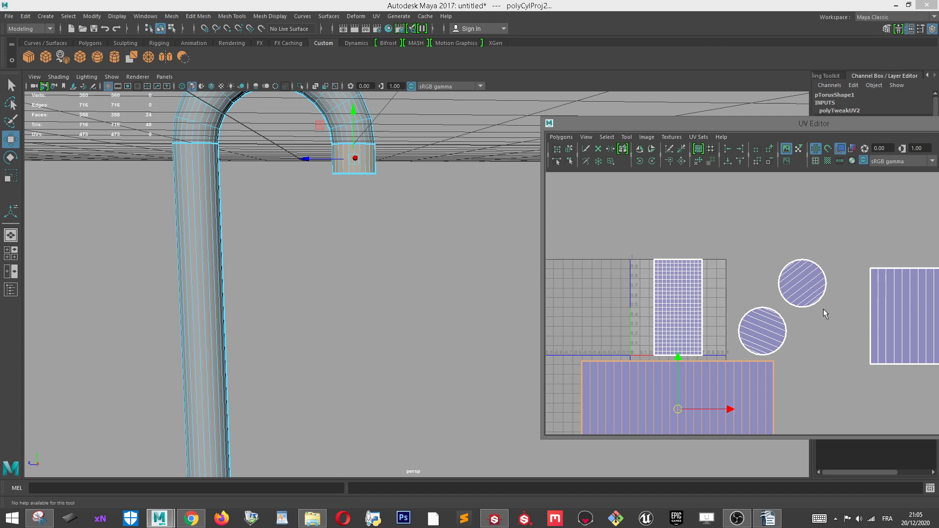
scroll(825, 313, down, 1)
scroll(808, 301, up, 2)
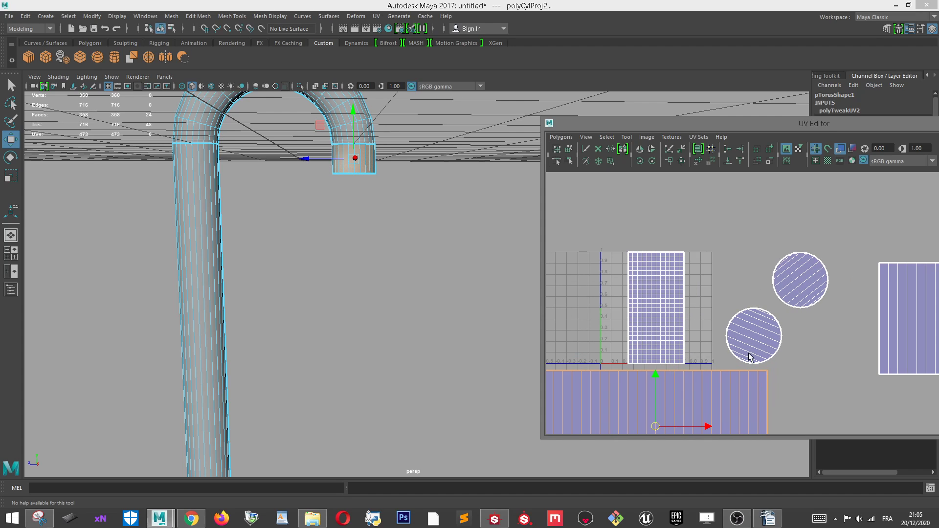
Cut the short end's UVs along the vertical edge that continues the curved section's seam.
scroll(460, 153, up, 3)
alt+drag(352, 121, 450, 229)
scroll(430, 241, up, 4)
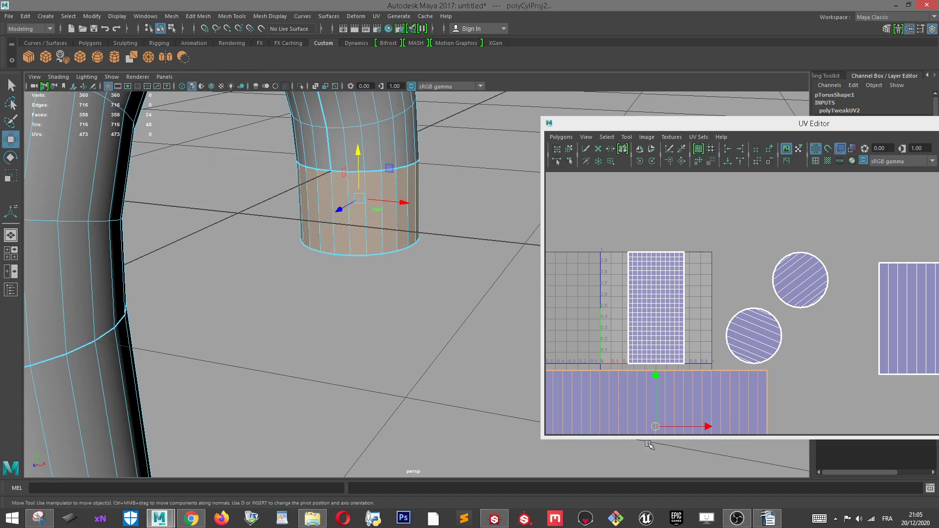
alt+drag(386, 124, 517, 140)
right_drag(291, 131, 294, 108)
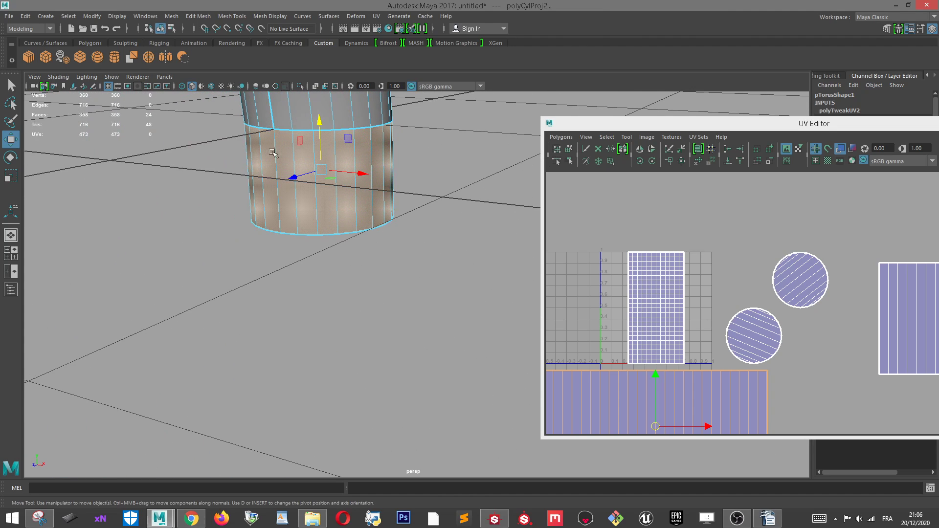
click(275, 147)
click(669, 149)
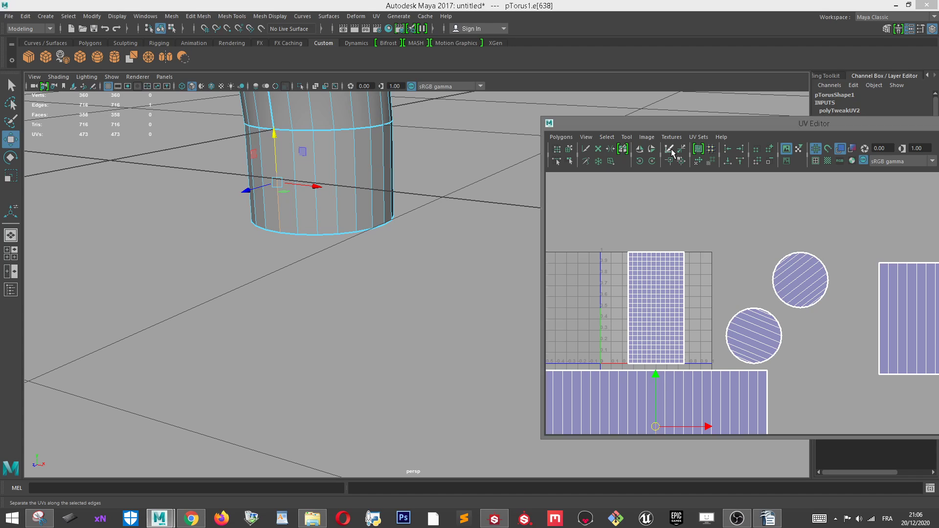
Move and sew the short end's UVs along its old seam edge on the opposite side.
alt+drag(423, 135, 341, 123)
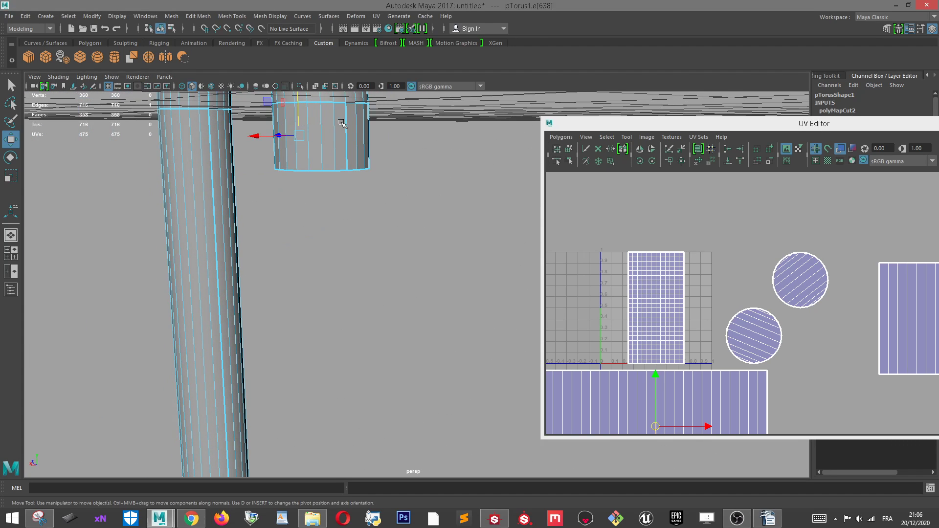
click(346, 126)
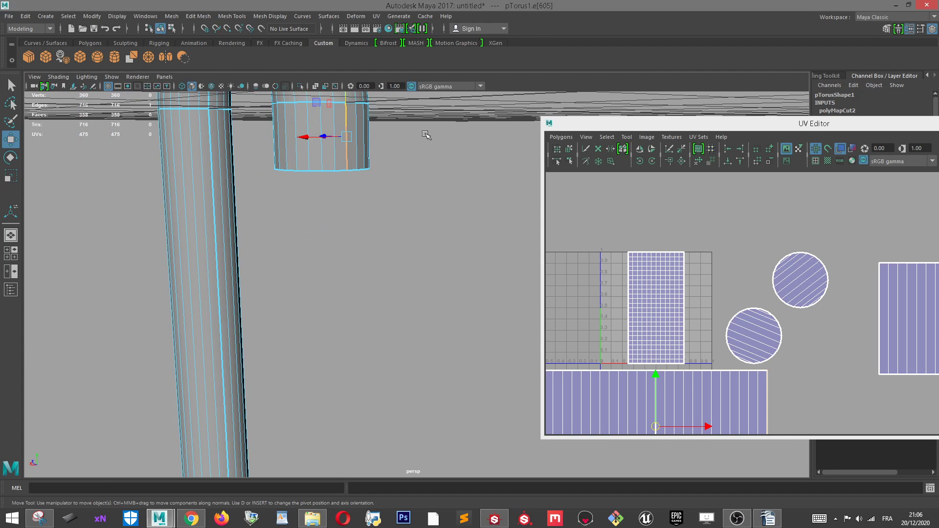
click(682, 163)
scroll(674, 221, down, 2)
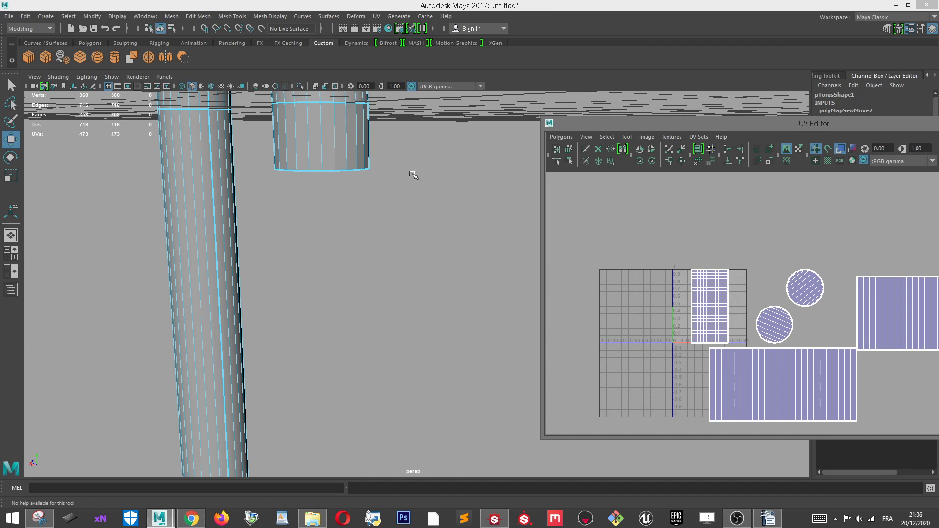
Select the short end's whole UV shell, scale it down and place it under the curved section's shell.
alt+drag(414, 175, 316, 153)
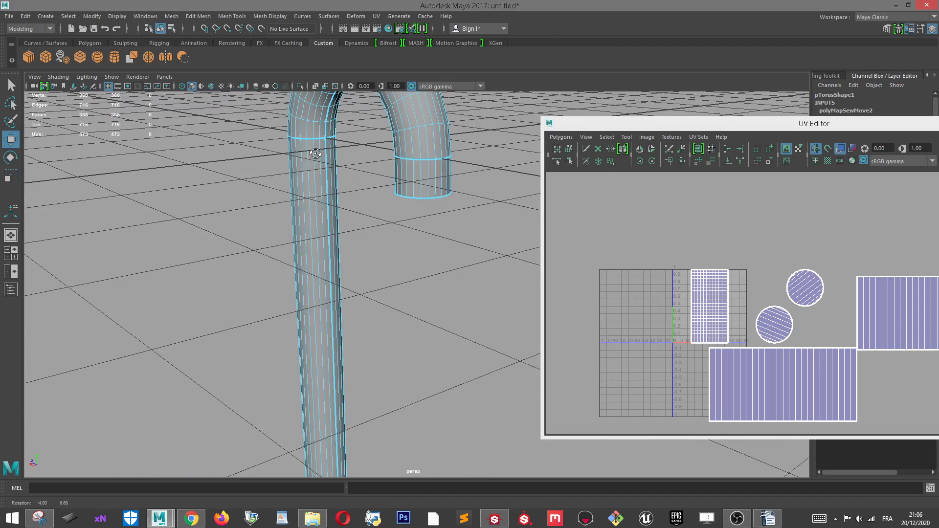
scroll(764, 234, down, 2)
alt+middle_drag(801, 364, 714, 271)
scroll(714, 271, up, 3)
alt+middle_drag(660, 227, 802, 314)
right_drag(761, 212, 762, 240)
click(818, 345)
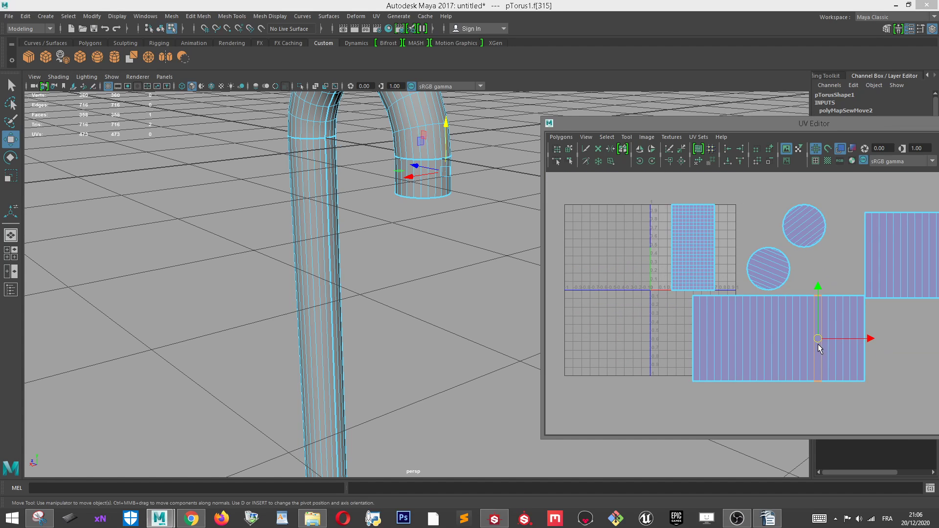
double_click(768, 339)
key(r)
drag(781, 339, 695, 304)
key(w)
scroll(656, 292, up, 1)
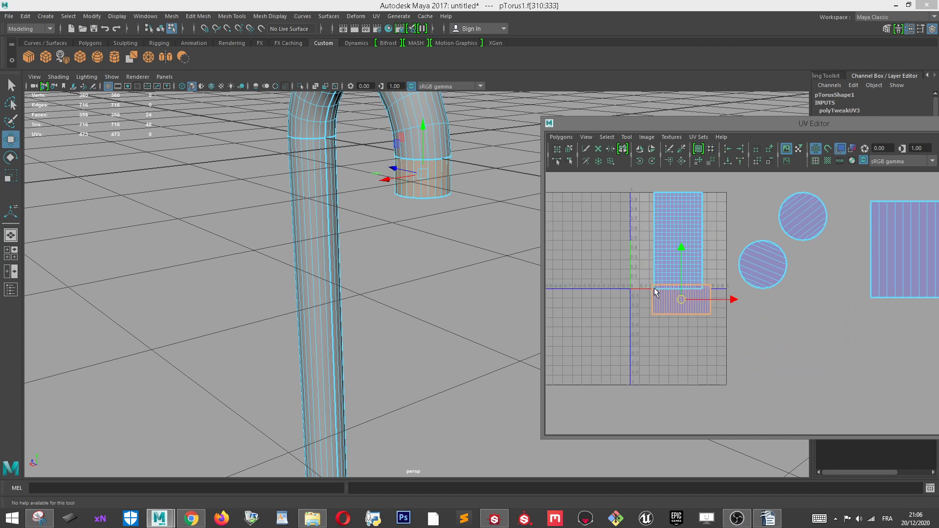
Scale the short end's UV shell down to about the curved shell's width and position it just below that shell.
scroll(654, 288, up, 4)
alt+middle_drag(591, 269, 895, 272)
scroll(720, 274, up, 5)
alt+middle_drag(832, 273, 733, 362)
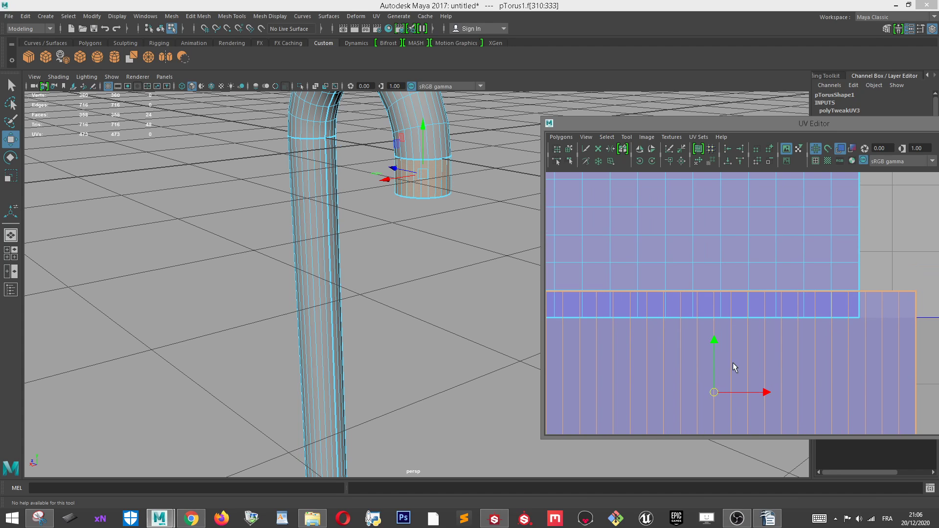
scroll(732, 363, down, 6)
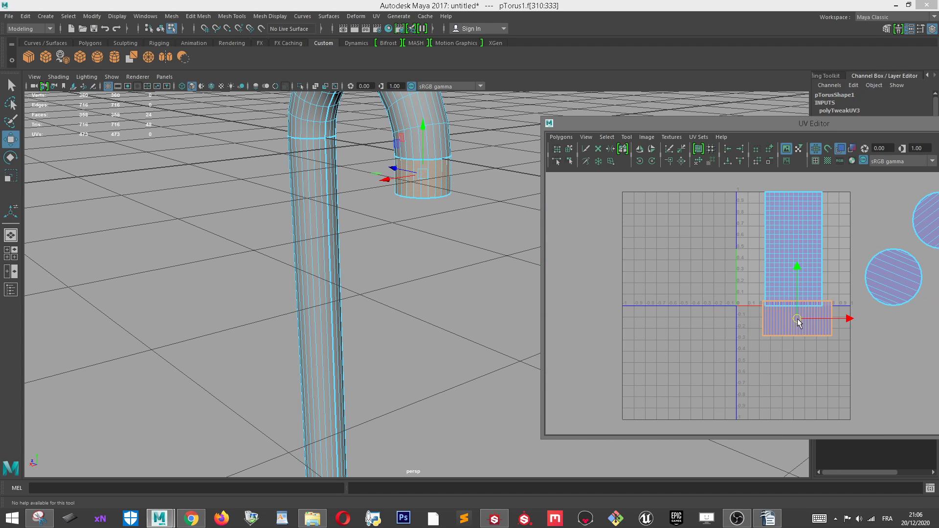
scroll(793, 319, up, 3)
key(r)
drag(783, 334, 756, 348)
scroll(766, 327, up, 2)
key(w)
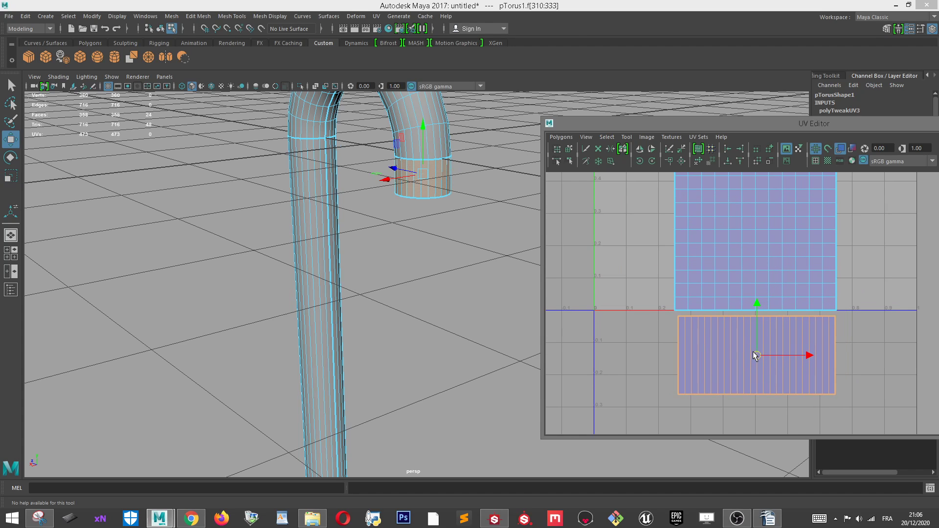
Fine-tune the scale of the short end's UV shell against the width of the curved section's shell.
scroll(756, 348, up, 3)
scroll(756, 348, up, 1)
key(r)
drag(712, 394, 714, 394)
scroll(721, 383, down, 5)
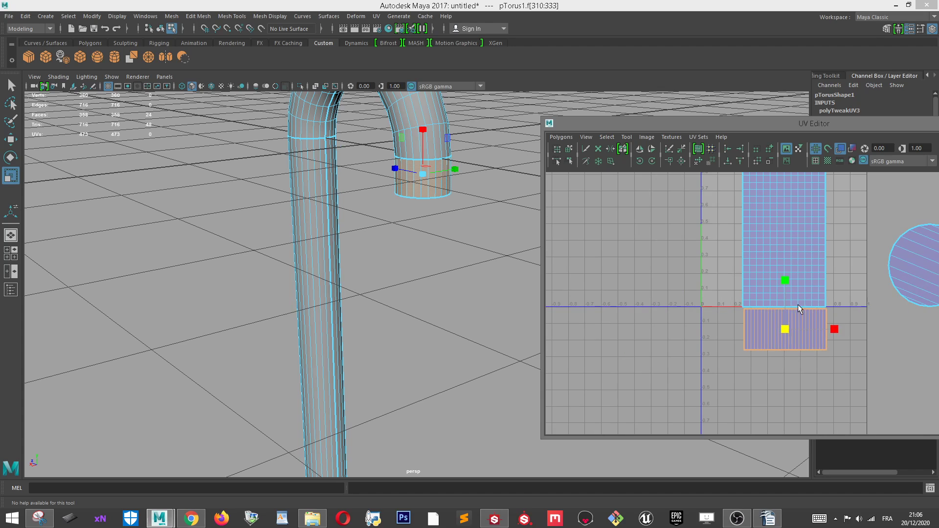
drag(786, 330, 717, 404)
scroll(779, 323, up, 6)
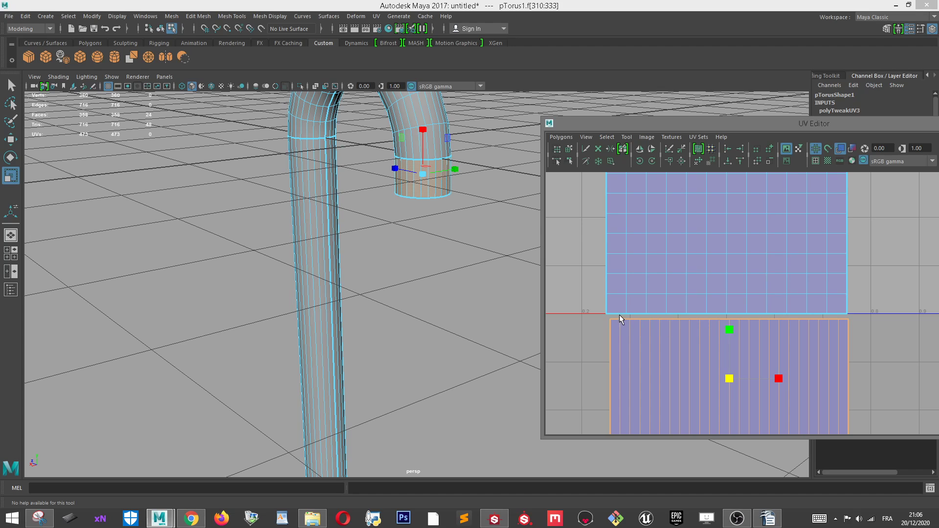
scroll(680, 326, down, 1)
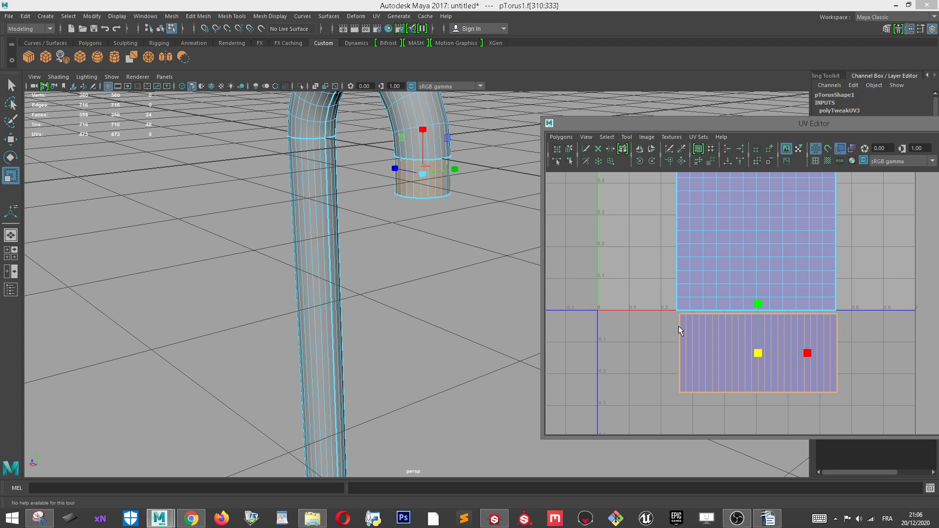
scroll(693, 321, down, 1)
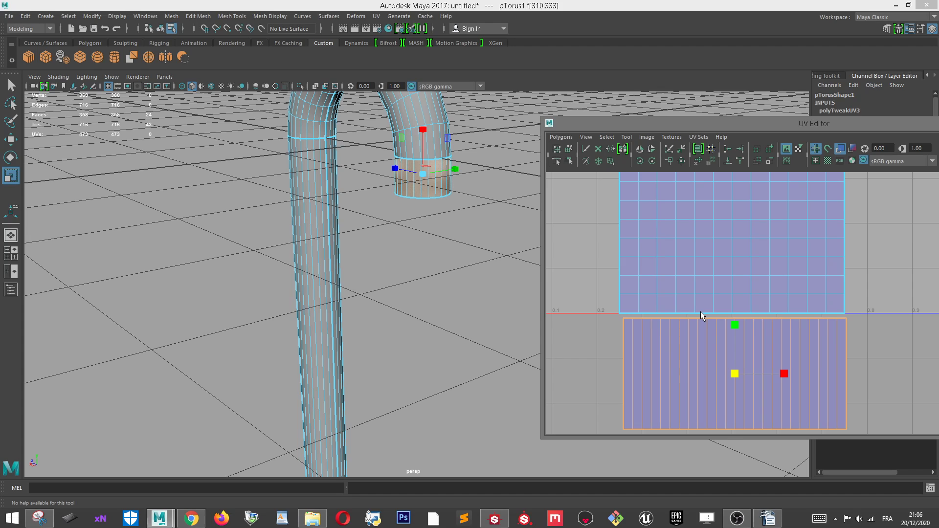
scroll(705, 306, down, 2)
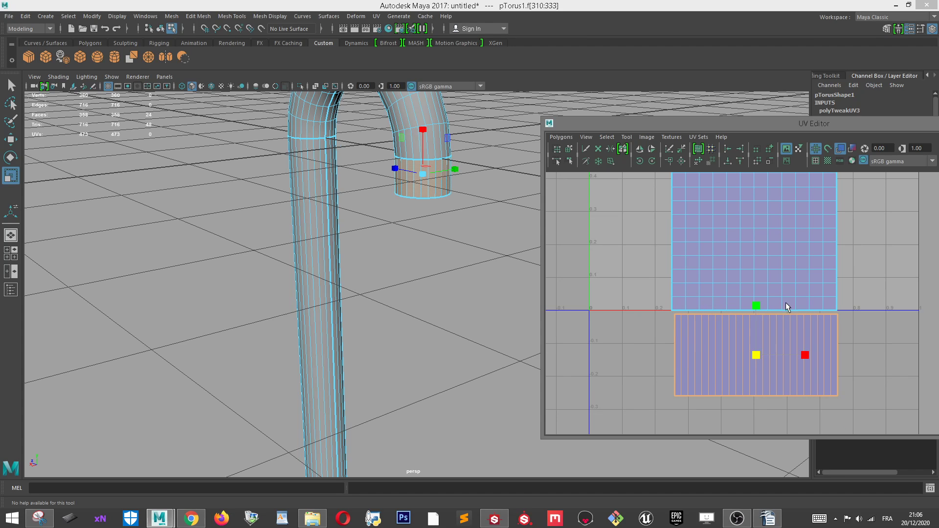
scroll(838, 324, down, 1)
Try enlarging the short end's UV shell uniformly and undo it.
drag(767, 345, 737, 462)
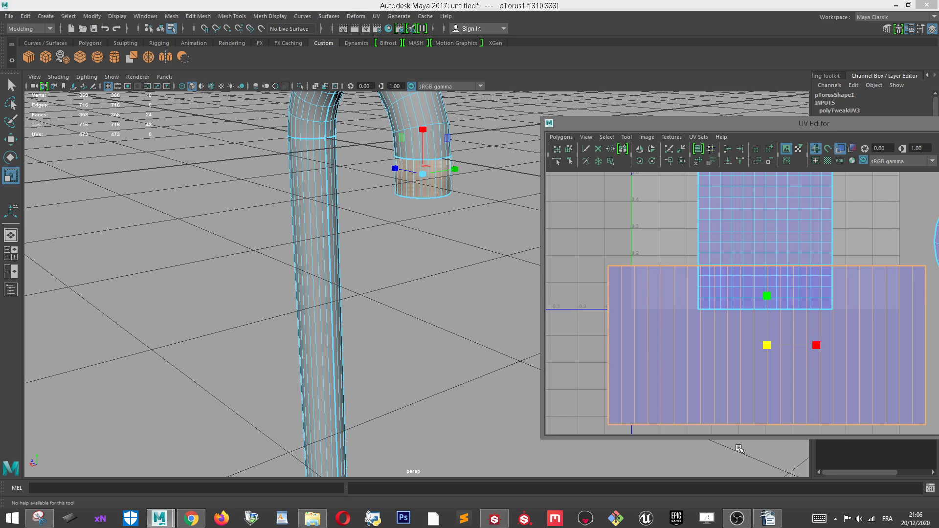
key(ctrl+z)
scroll(866, 236, down, 1)
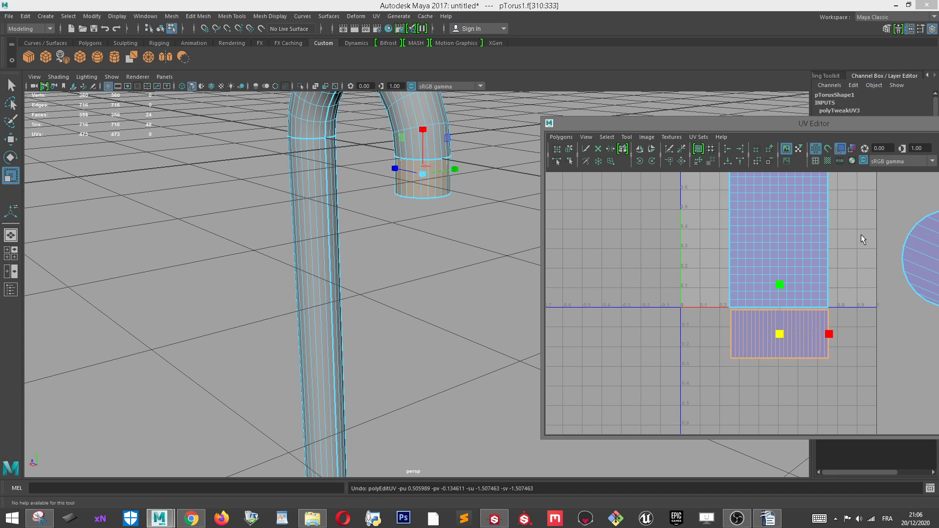
click(873, 230)
alt+middle_drag(874, 229, 827, 318)
scroll(783, 272, up, 2)
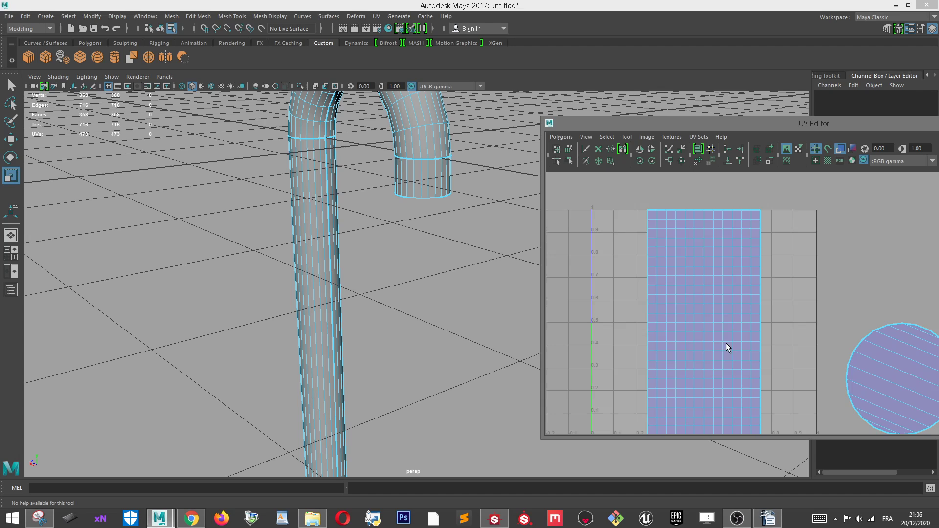
scroll(736, 340, down, 1)
alt+middle_drag(749, 336, 772, 245)
scroll(766, 237, up, 1)
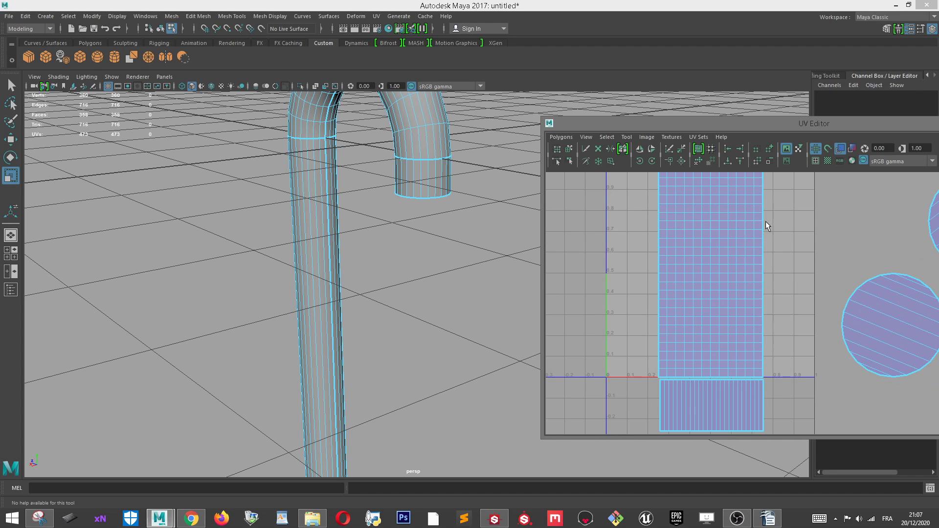
click(764, 218)
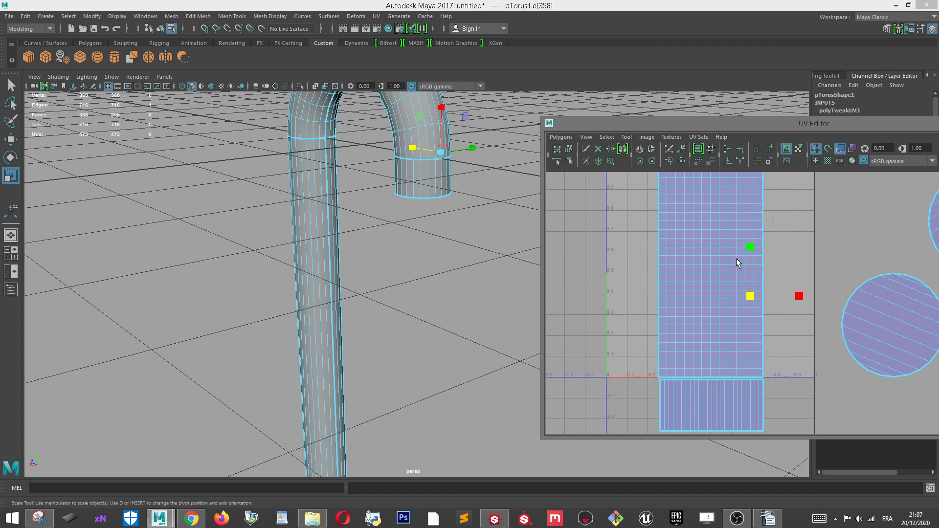
drag(750, 297, 753, 303)
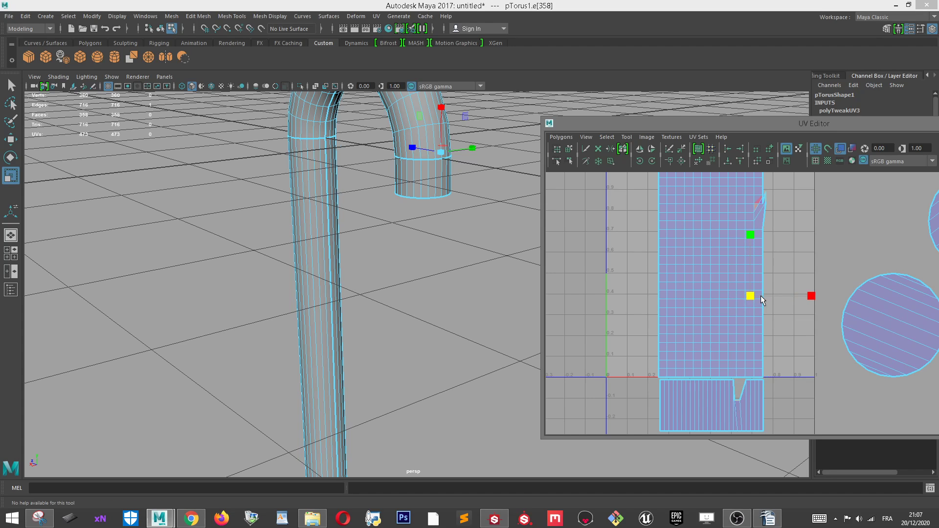
key(ctrl+z)
Rotate the curved section's whole UV shell in 45-degree increments until it lies horizontally.
right_drag(732, 239, 738, 256)
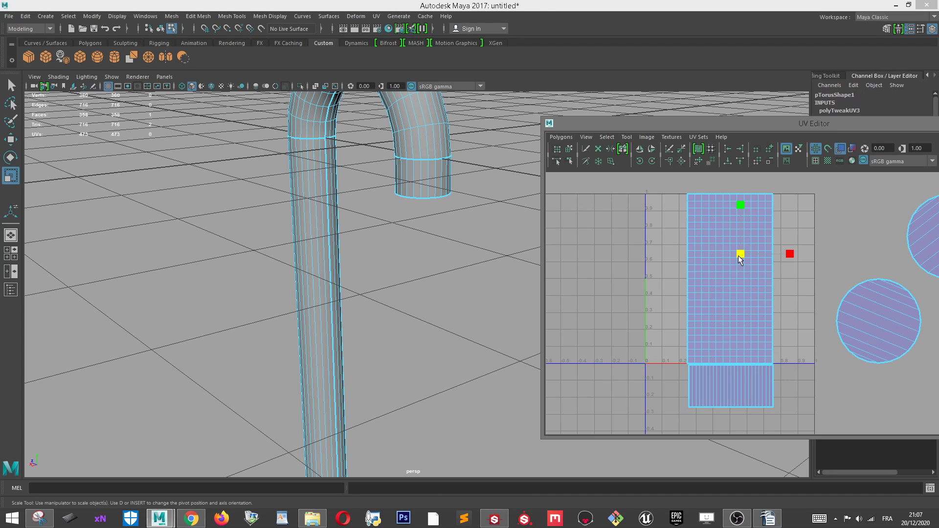
click(639, 164)
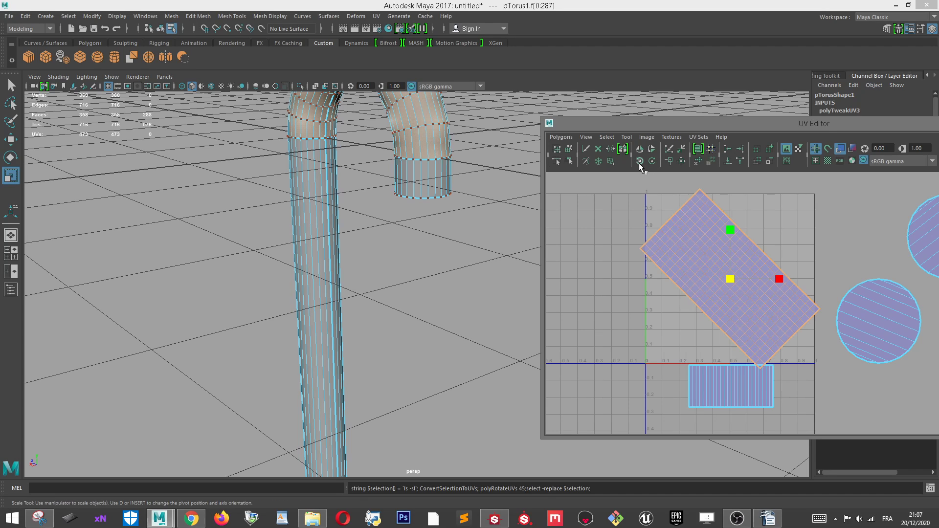
click(640, 164)
click(639, 164)
click(640, 164)
click(640, 164)
click(640, 164)
Normalize the short end's UV shell and move it up against the lower border of the curved section's shell.
right_drag(737, 323, 673, 418)
drag(675, 356, 806, 448)
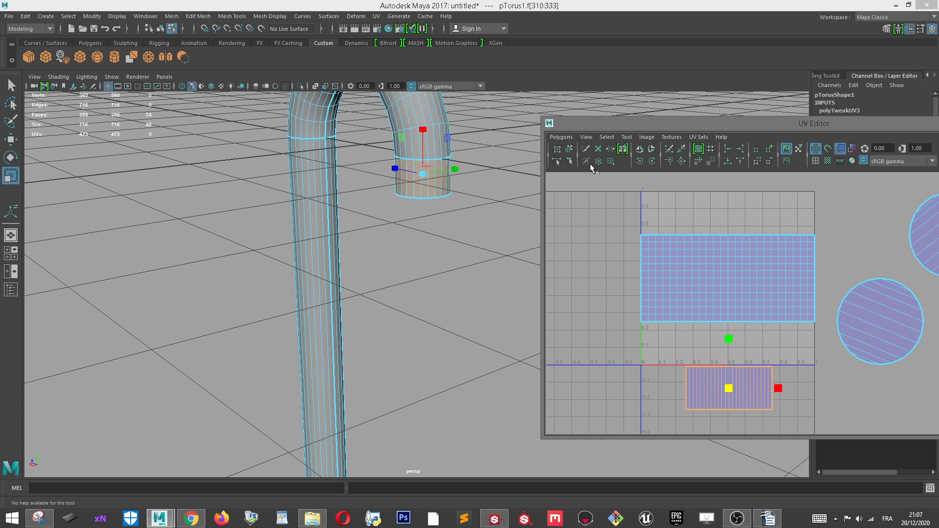
click(555, 137)
click(588, 227)
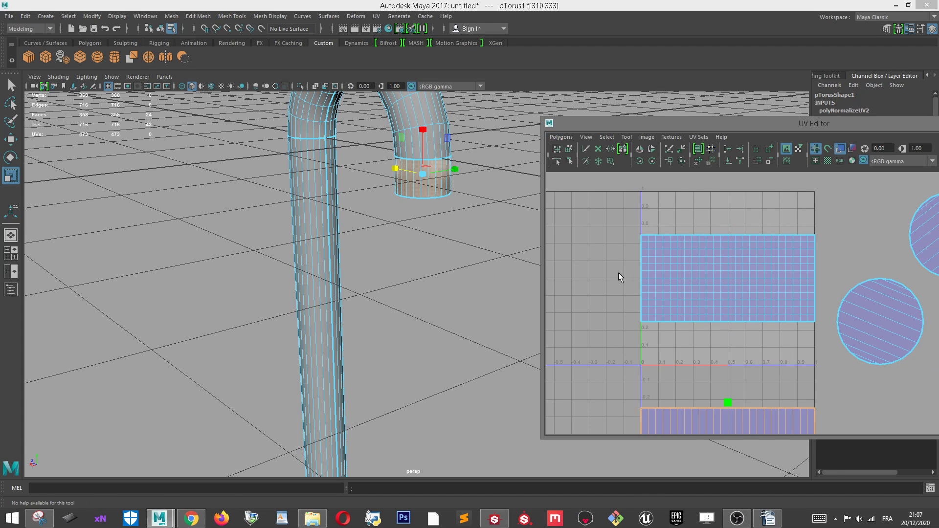
key(w)
drag(729, 389, 728, 312)
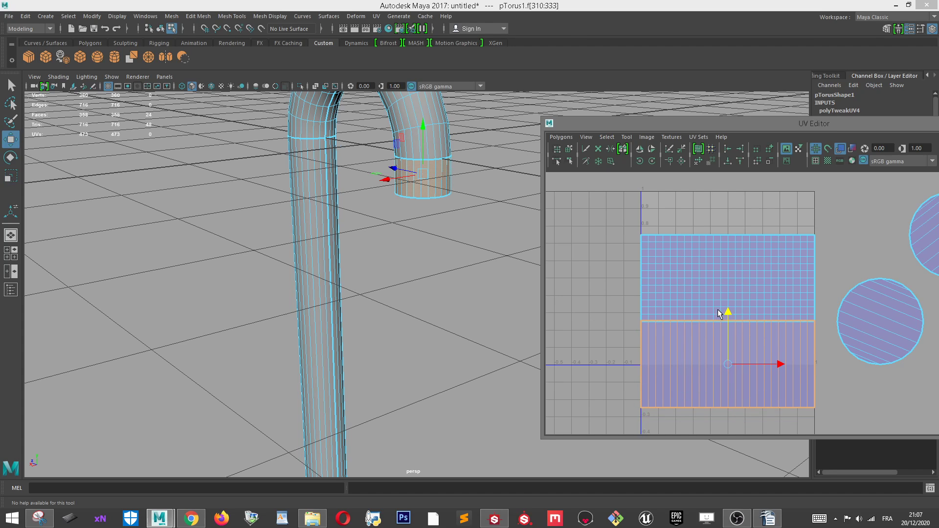
Select the full edge loop between the curved section and the short end, and move and sew their UV shells together.
scroll(719, 315, up, 5)
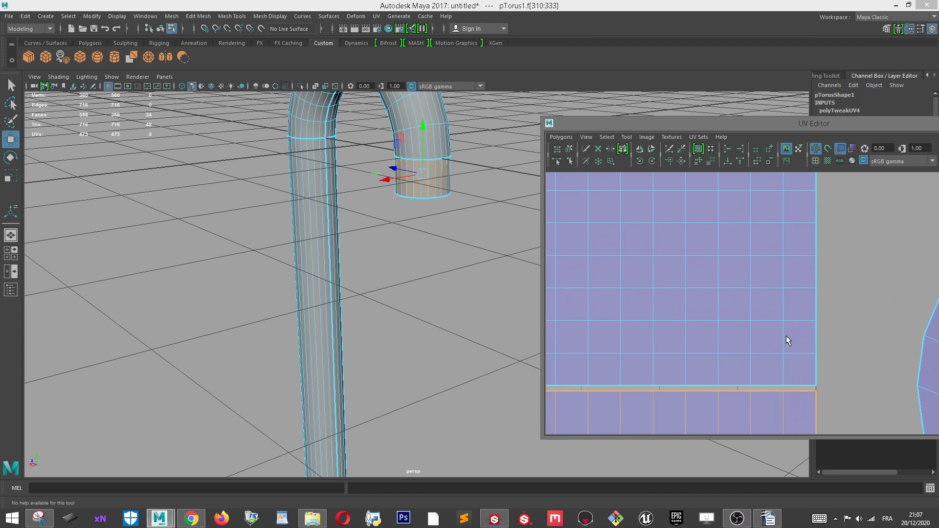
key(F10)
click(792, 386)
scroll(783, 384, up, 2)
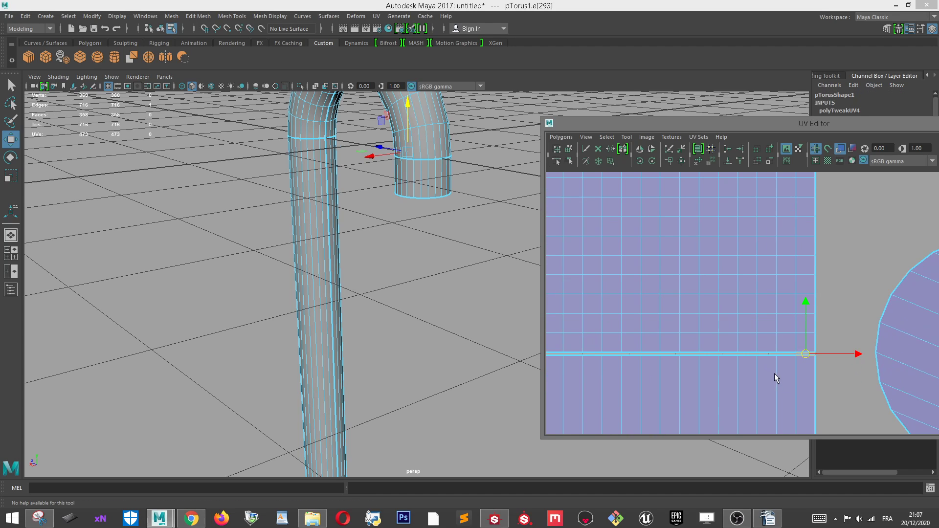
shift+click(782, 354)
shift+click(753, 354)
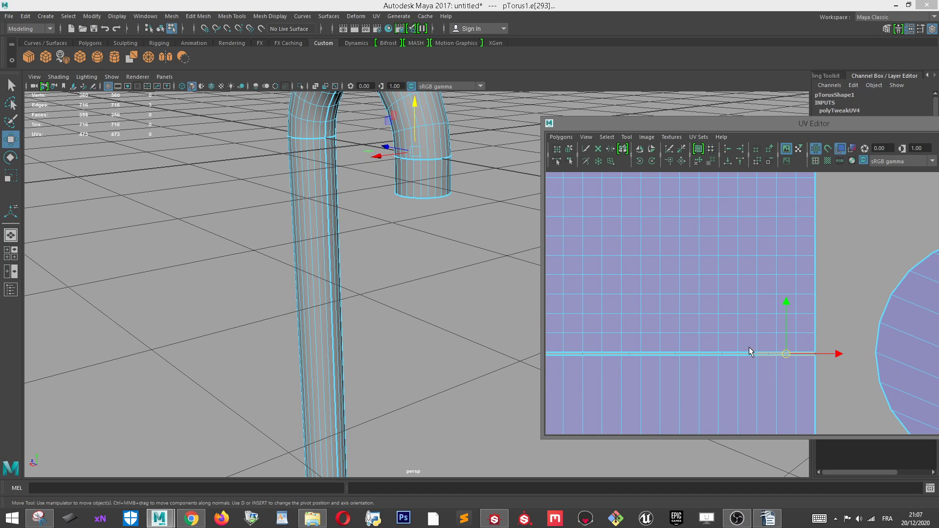
shift+click(734, 353)
shift+click(717, 353)
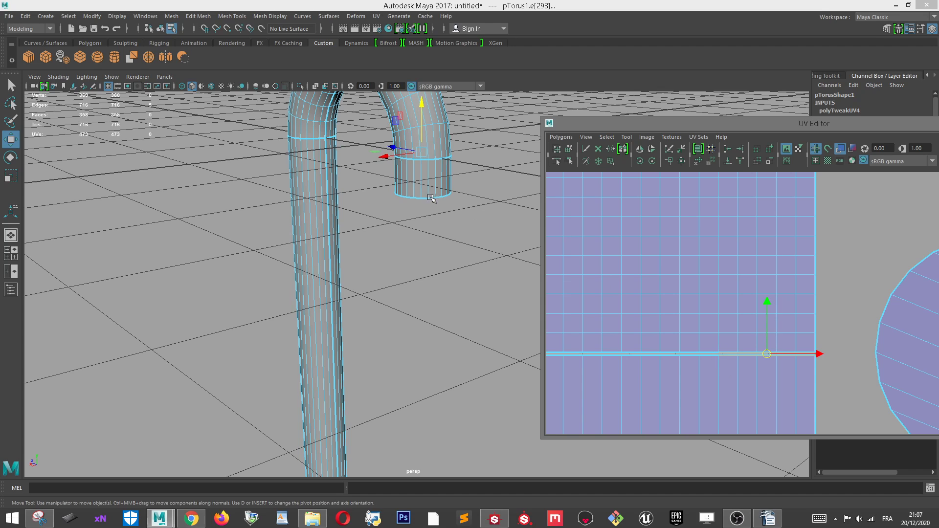
scroll(430, 147, up, 2)
alt+middle_drag(431, 147, 398, 336)
scroll(435, 200, up, 2)
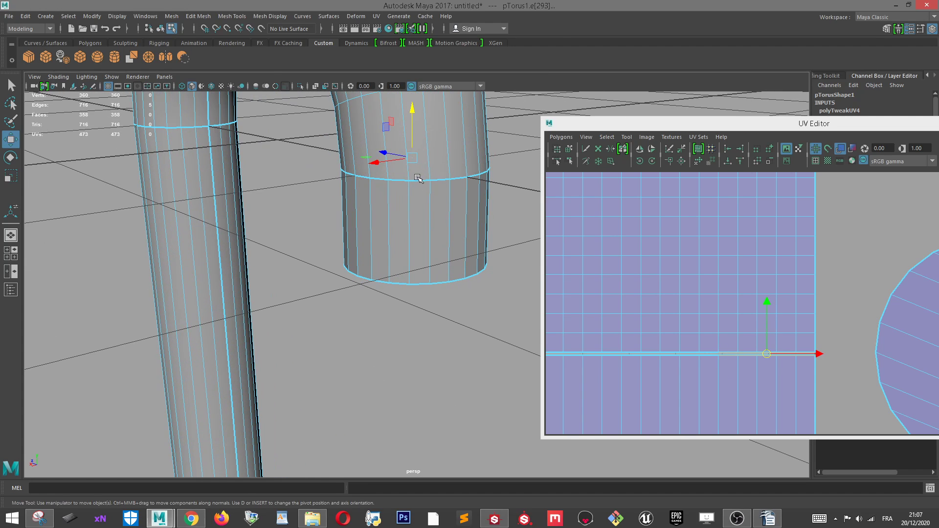
click(418, 179)
double_click(418, 179)
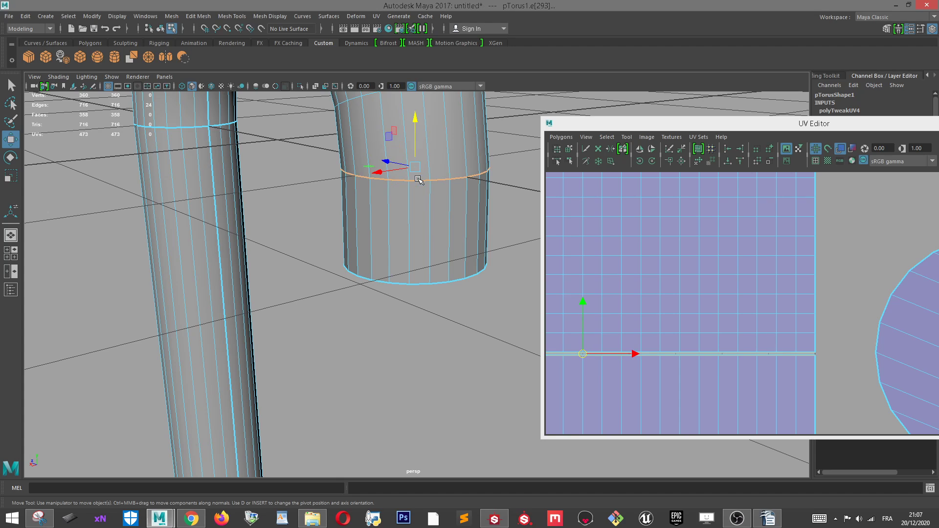
click(678, 161)
scroll(745, 317, down, 5)
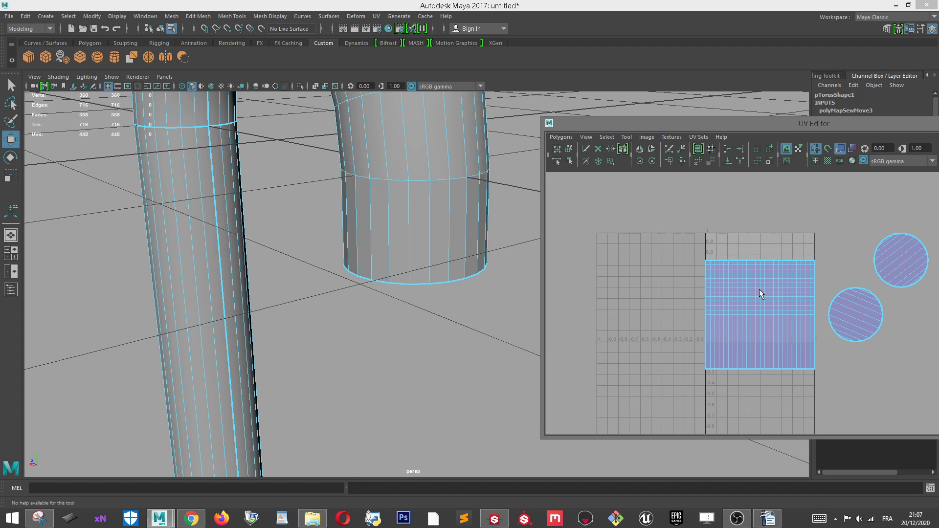
scroll(832, 262, up, 2)
alt+middle_drag(849, 262, 780, 206)
scroll(794, 180, down, 3)
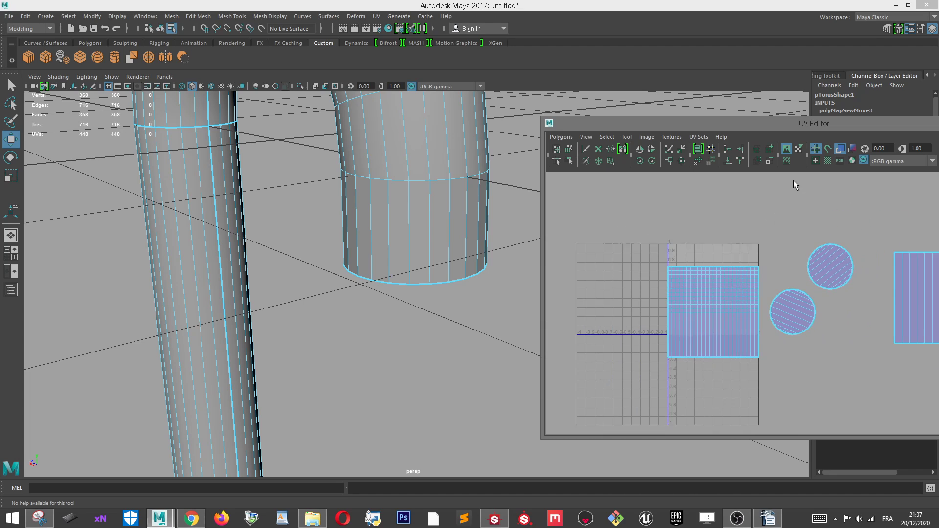
alt+middle_drag(887, 201, 847, 242)
scroll(885, 231, down, 1)
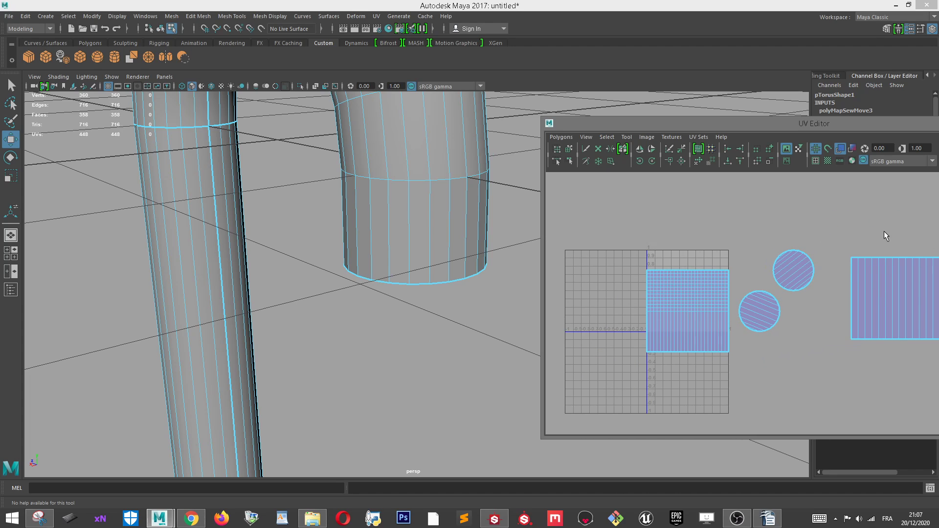
right_drag(876, 232, 881, 258)
click(893, 257)
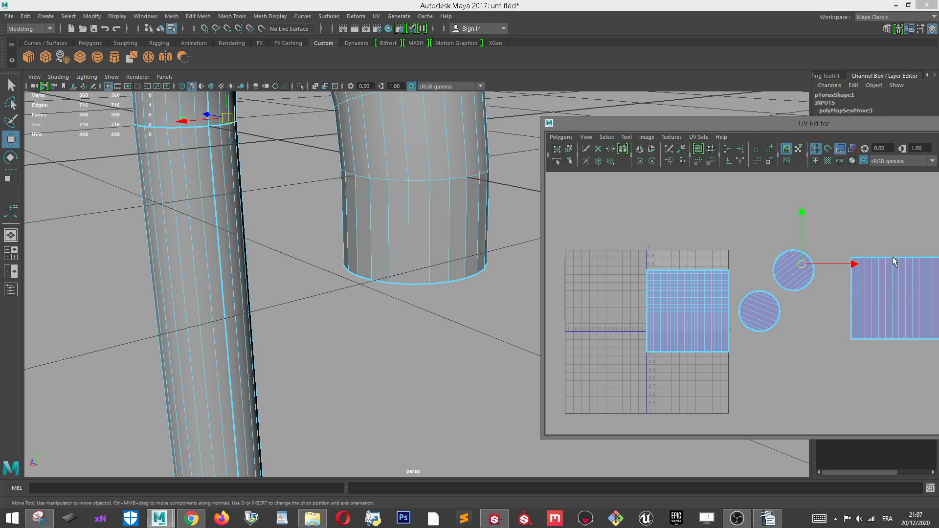
drag(802, 264, 825, 255)
key(ctrl+z)
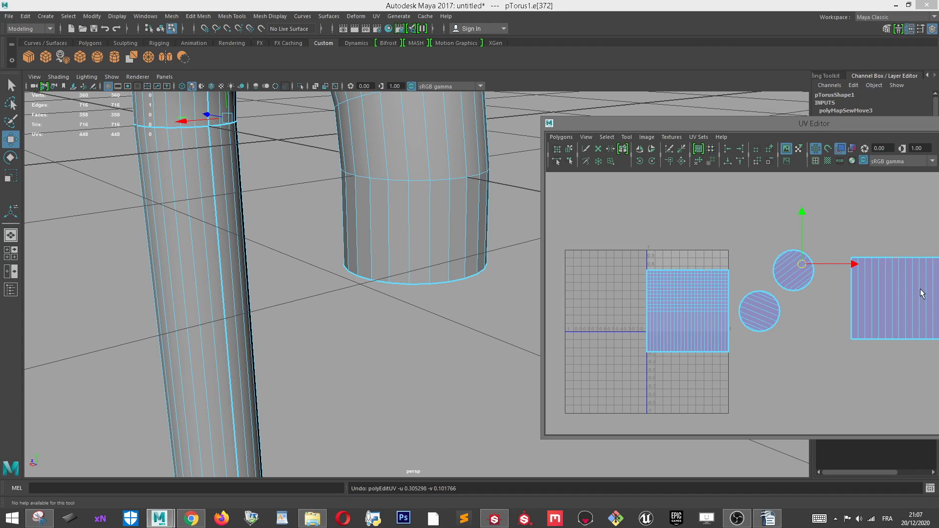
key(ctrl+z)
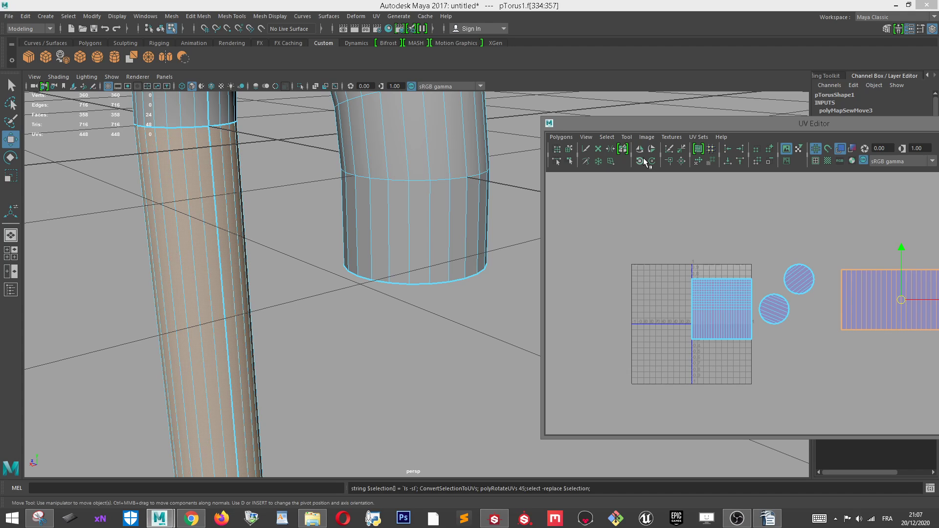
Rotate the long straight section's UV shell in 45-degree increments and place it above the joined shell.
click(645, 160)
click(645, 160)
click(645, 160)
click(645, 160)
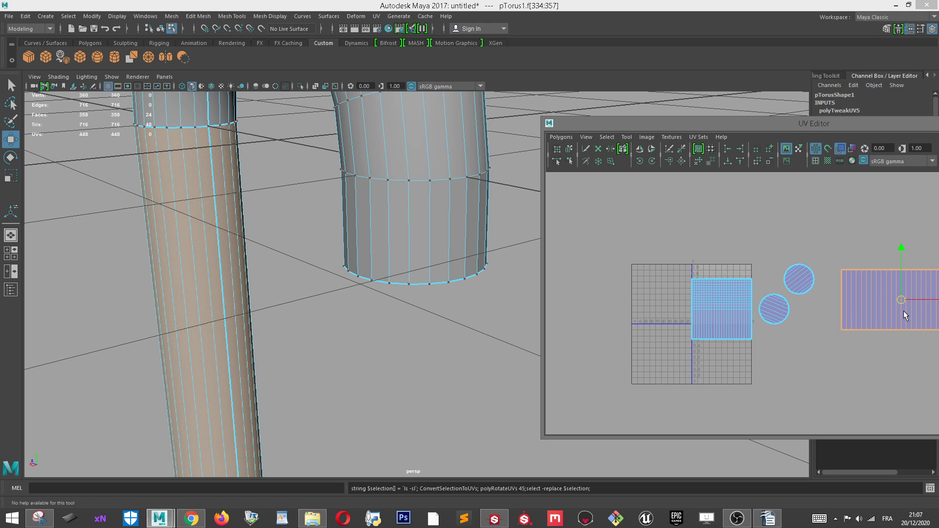
drag(903, 310, 718, 241)
scroll(713, 309, up, 4)
scroll(677, 296, down, 1)
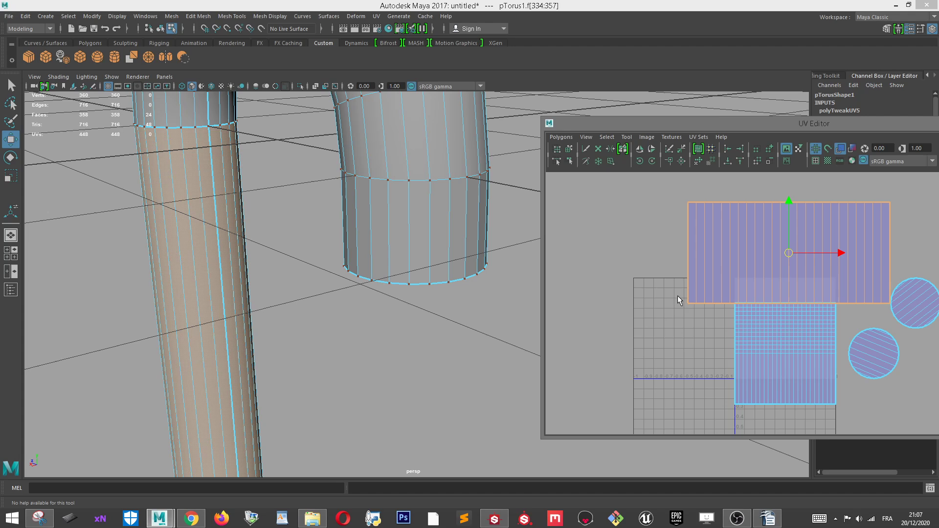
Normalize the long straight section's UV shell so its width matches the joined shell.
click(561, 131)
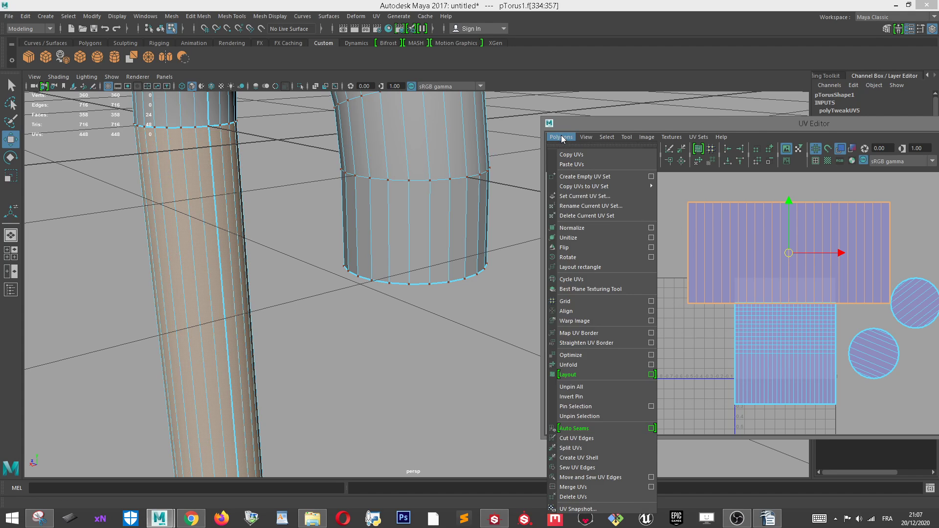
click(581, 230)
scroll(785, 245, up, 3)
scroll(774, 190, down, 1)
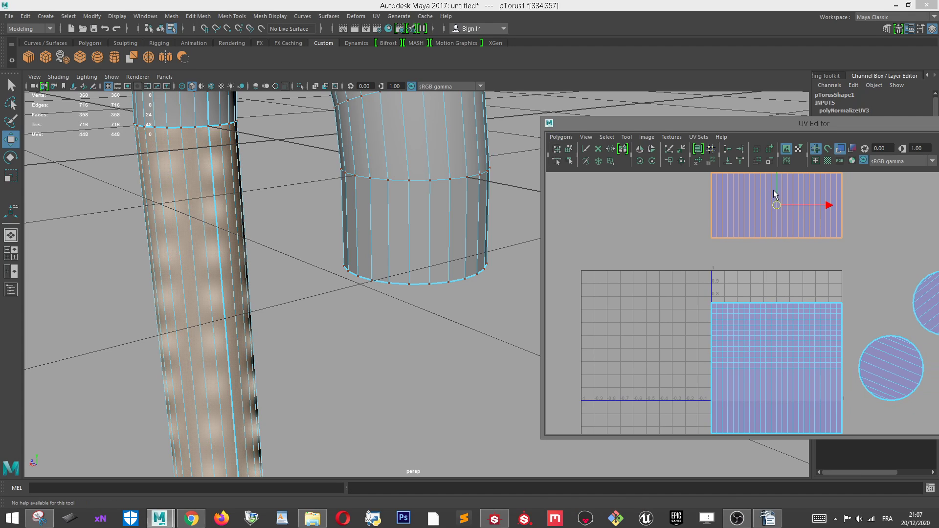
Select the edge loop where the long straight section meets the curve, and move and sew the two UV shells together.
scroll(332, 156, down, 2)
alt+middle_drag(274, 162, 413, 269)
scroll(413, 269, up, 2)
right_drag(298, 198, 298, 172)
double_click(317, 257)
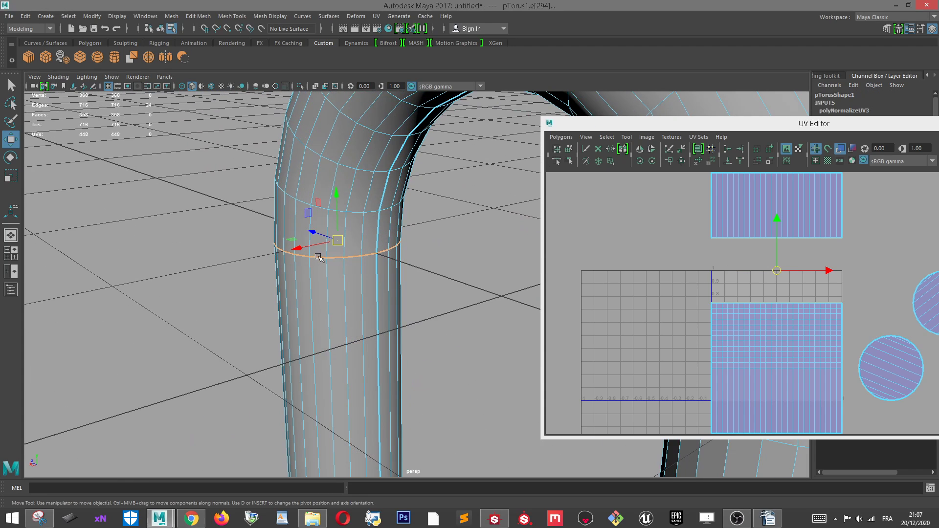
click(680, 161)
scroll(685, 288, down, 3)
scroll(788, 327, up, 4)
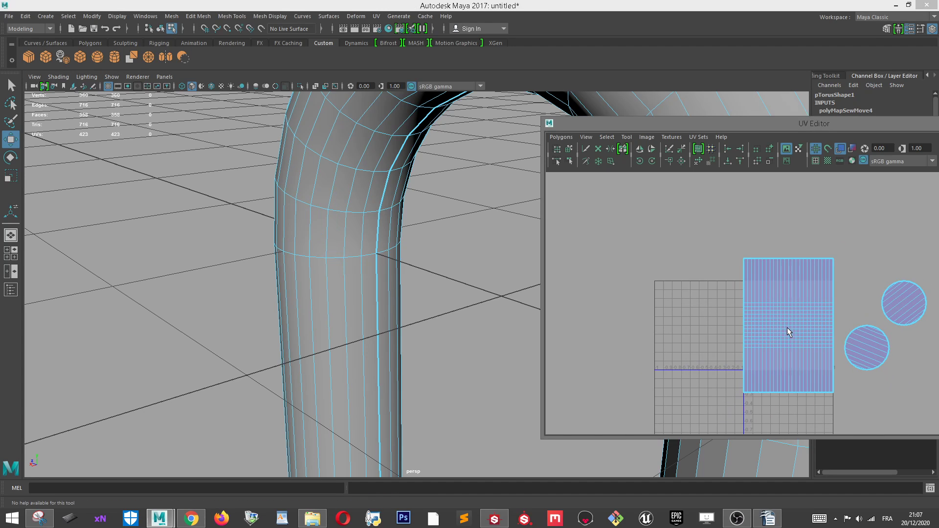
Display the UV checker pattern on the candy cane and examine it at the lower end of the long section.
alt+middle_drag(762, 345, 663, 275)
alt+middle_drag(697, 234, 705, 274)
scroll(695, 267, down, 2)
scroll(486, 258, down, 1)
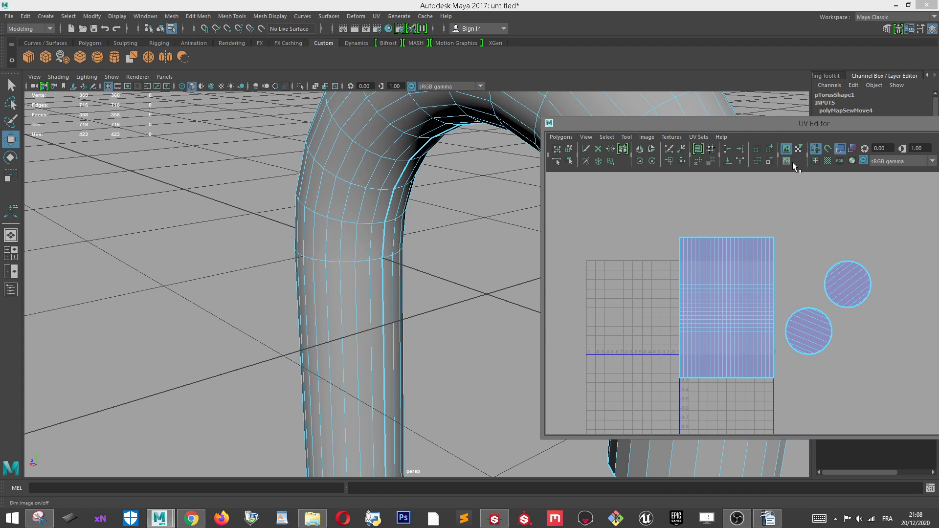
click(828, 162)
alt+drag(362, 230, 348, 342)
alt+middle_drag(347, 342, 310, 61)
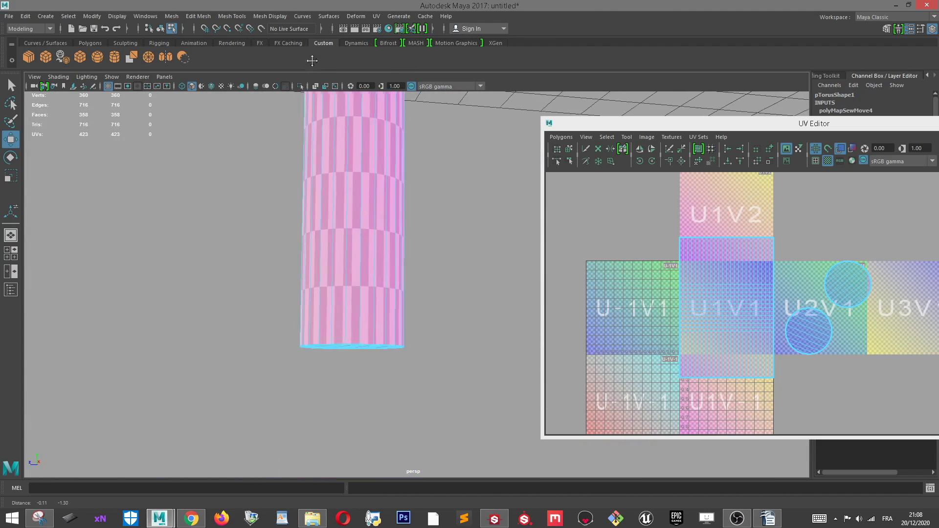
alt+right_drag(318, 147, 411, 225)
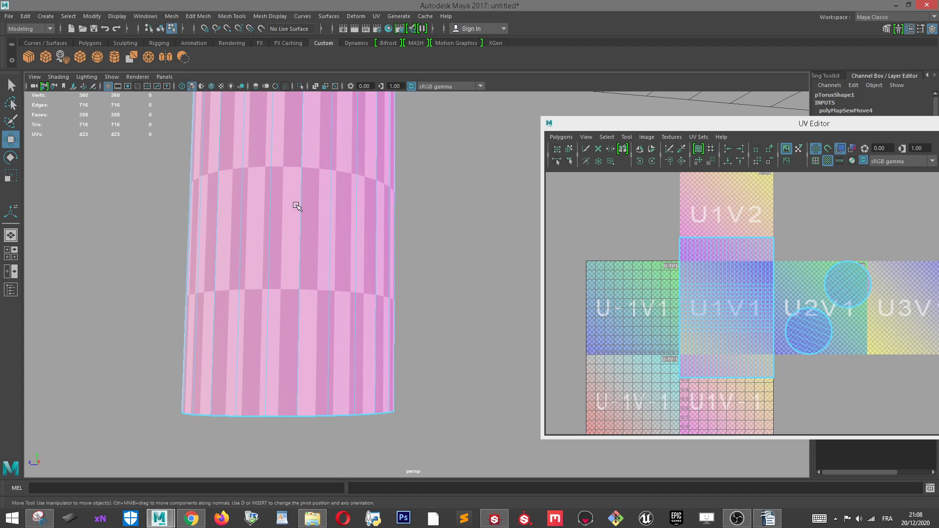
scroll(860, 234, down, 1)
scroll(758, 251, up, 2)
Select the candy cane body's whole joined UV shell and stretch it vertically until the checker tiles look roughly square.
right_drag(757, 250, 756, 267)
click(739, 288)
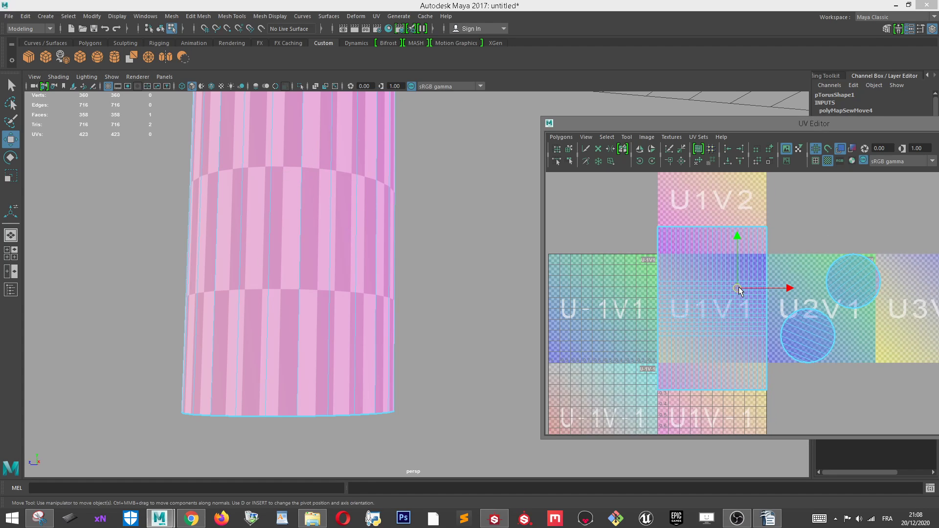
double_click(741, 291)
key(r)
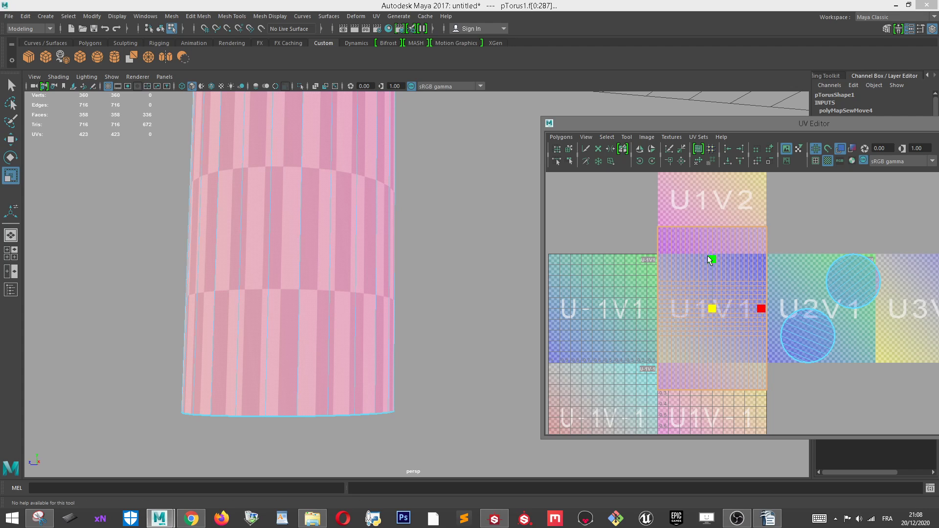
drag(710, 260, 719, 151)
scroll(756, 313, down, 5)
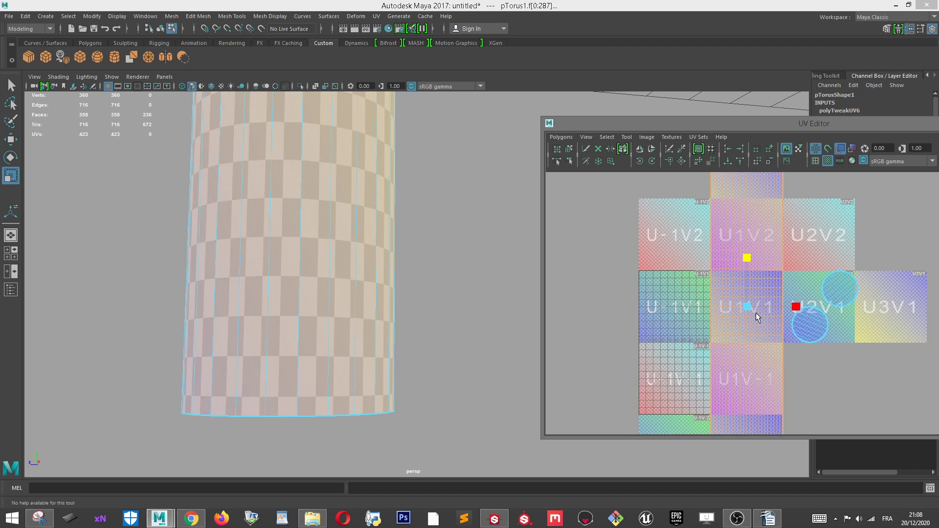
scroll(799, 233, down, 2)
key(ctrl+z)
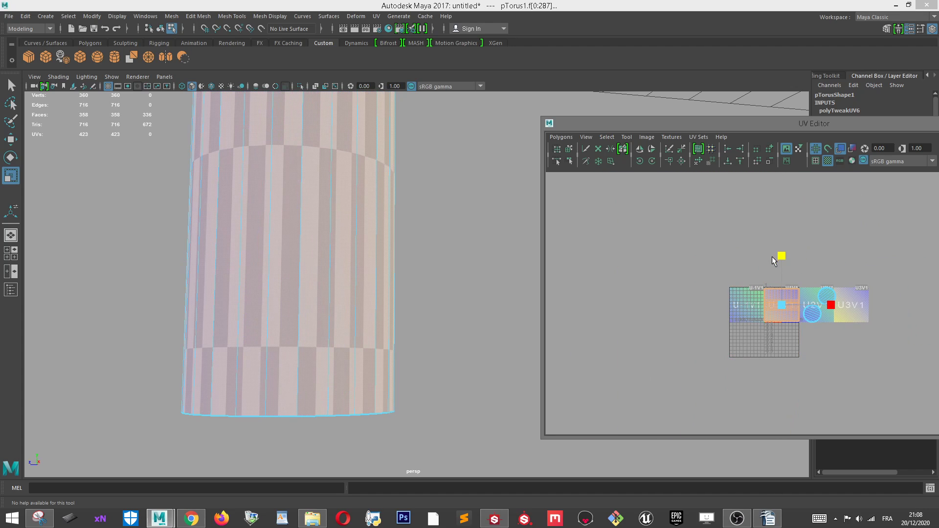
key(ctrl+z)
drag(784, 253, 792, 204)
scroll(803, 235, up, 6)
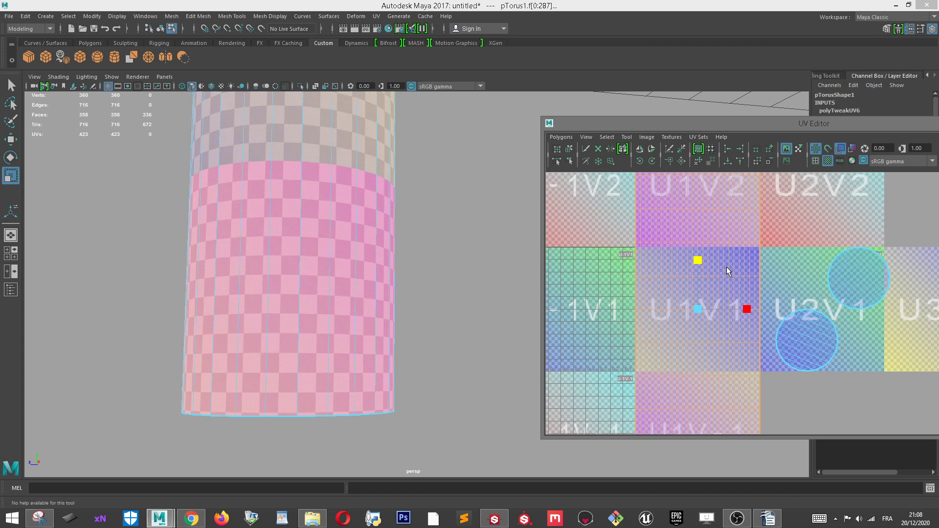
Scale the candy cane body's whole UV shell down uniformly until it is much narrower than one UV tile.
scroll(733, 262, down, 5)
scroll(787, 234, up, 6)
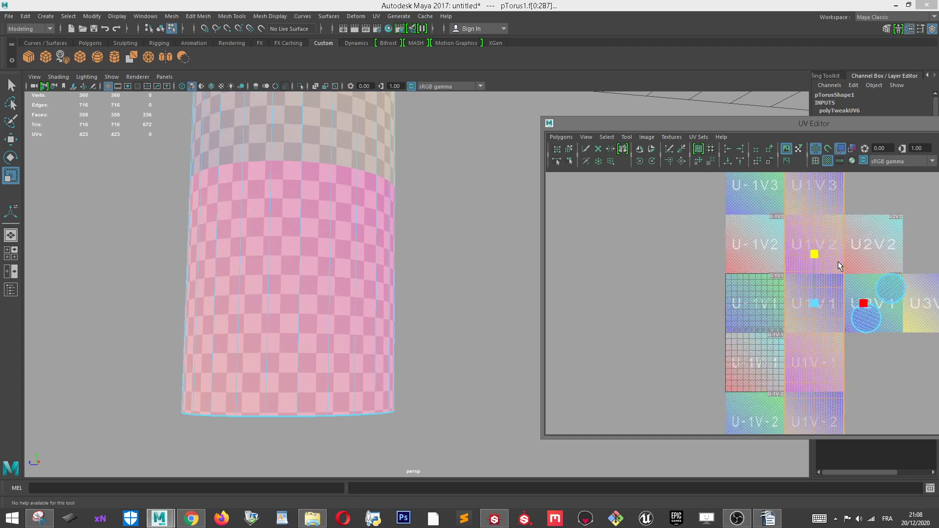
scroll(824, 263, up, 4)
scroll(821, 263, down, 3)
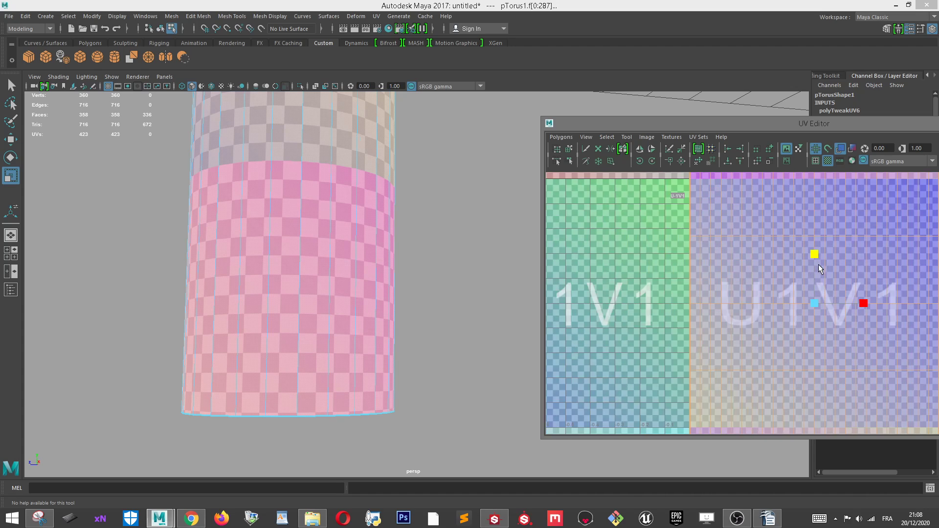
scroll(826, 237, down, 3)
scroll(830, 303, up, 2)
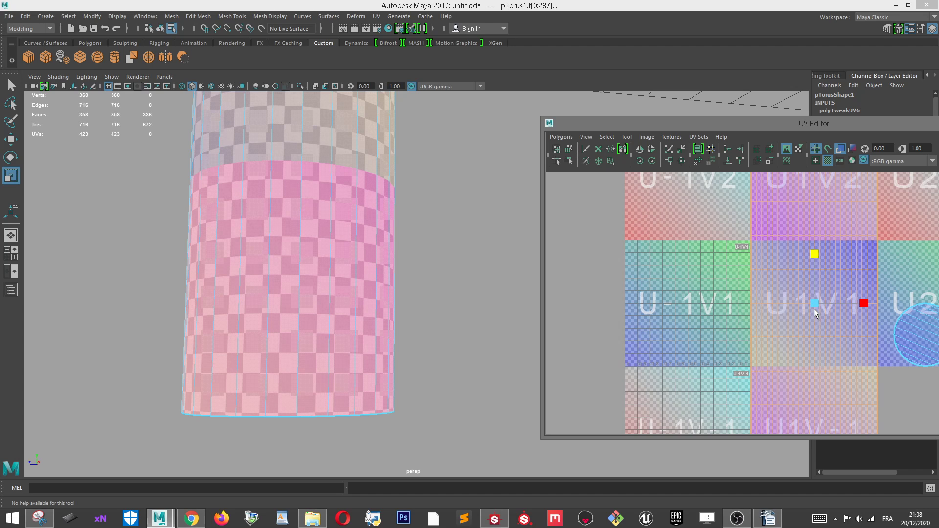
mouse_move(815, 309)
mouse_down()
mouse_move(788, 316)
mouse_move(786, 328)
mouse_move(808, 306)
mouse_up()
scroll(814, 298, up, 3)
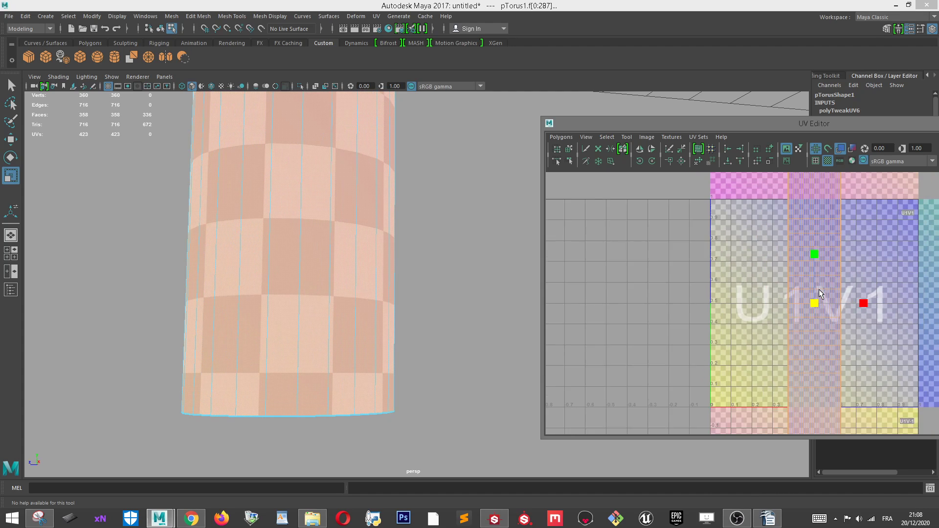
scroll(820, 290, down, 1)
scroll(847, 282, up, 3)
scroll(847, 281, down, 2)
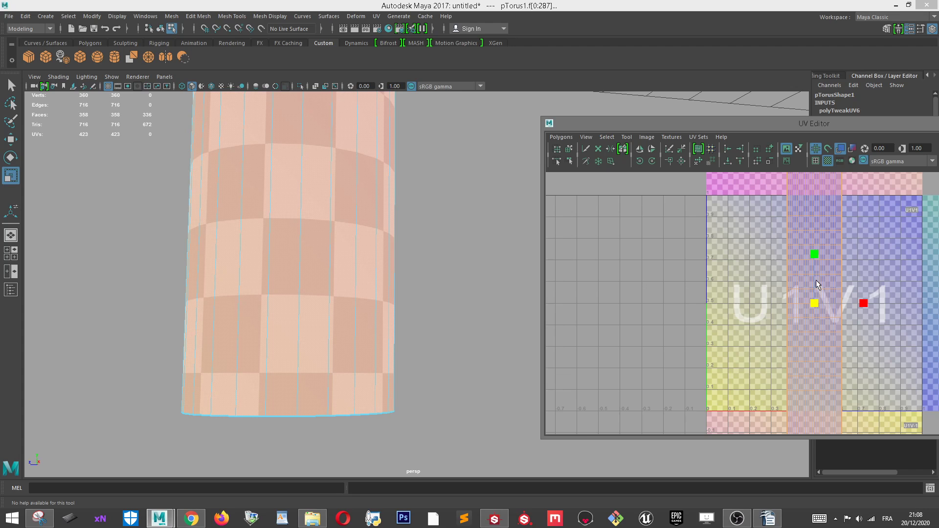
Try shifting the body's UV shell along U, and undo the move.
key(w)
drag(870, 304, 787, 305)
key(ctrl+z)
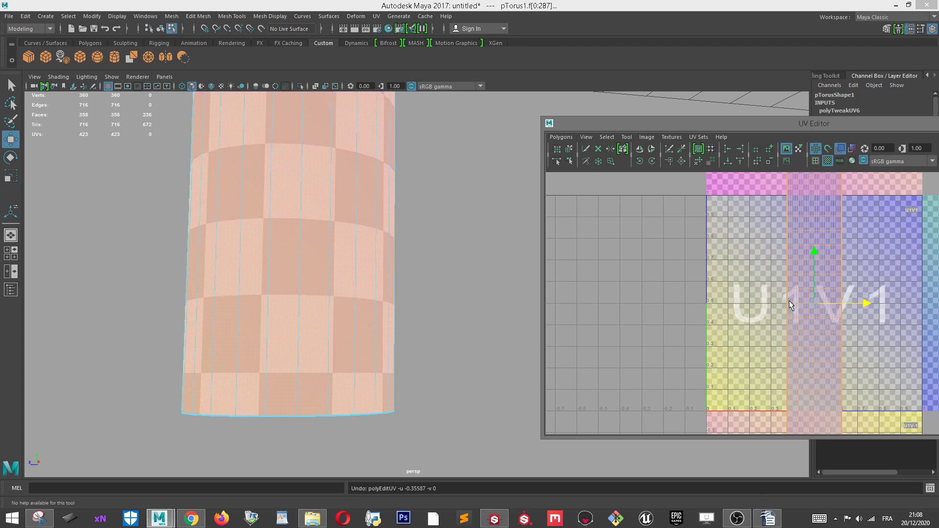
Normalize the body's UV shell so that its full length fits inside the first UV tile.
scroll(785, 250, down, 3)
scroll(675, 177, down, 2)
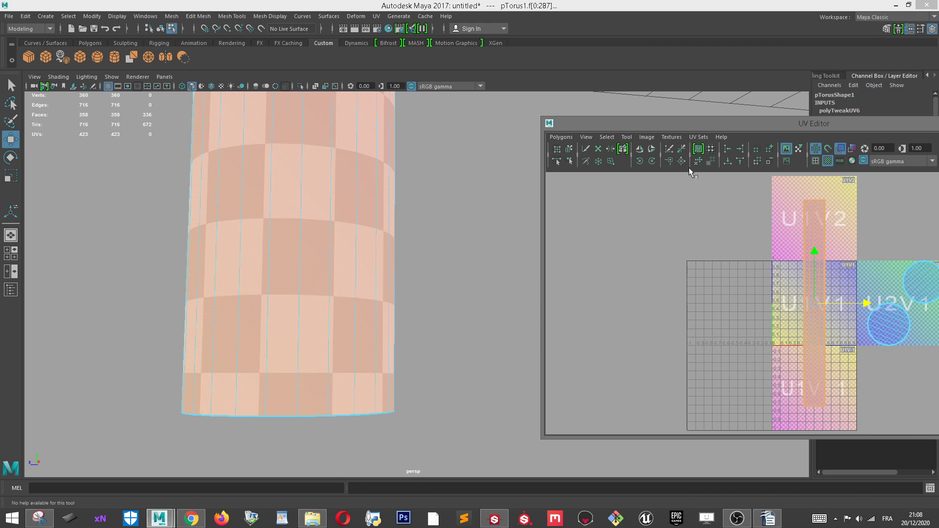
click(563, 138)
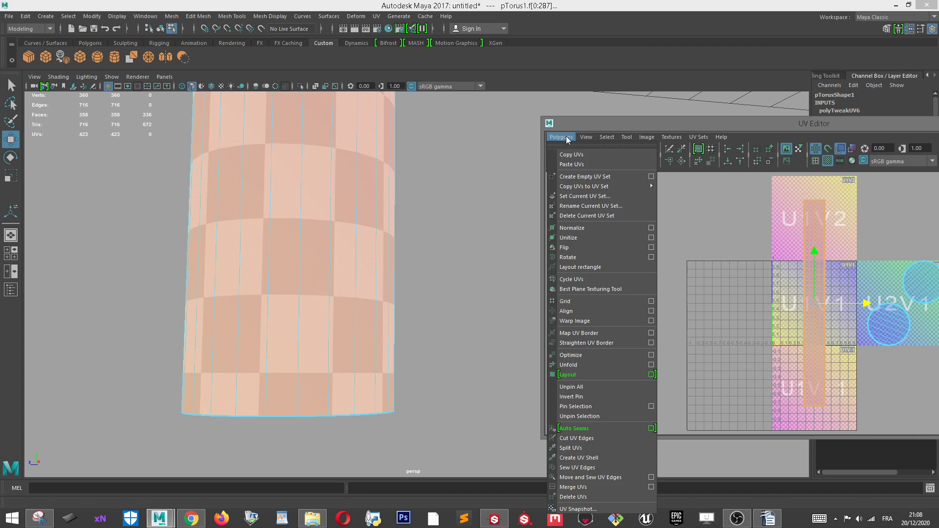
click(574, 229)
scroll(827, 313, up, 2)
scroll(836, 279, up, 3)
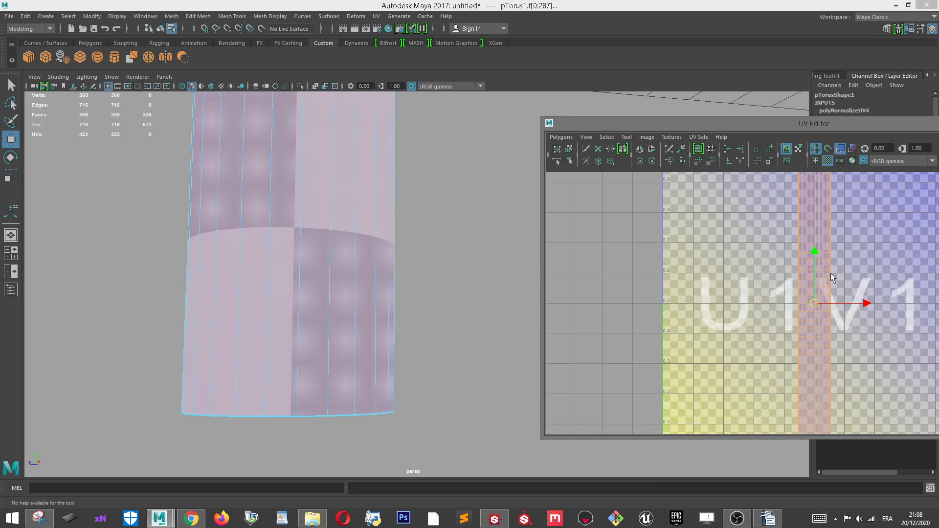
scroll(301, 225, up, 4)
scroll(815, 303, down, 2)
scroll(814, 303, down, 1)
alt+middle_drag(937, 275, 865, 278)
scroll(718, 318, up, 4)
alt+middle_drag(691, 315, 736, 300)
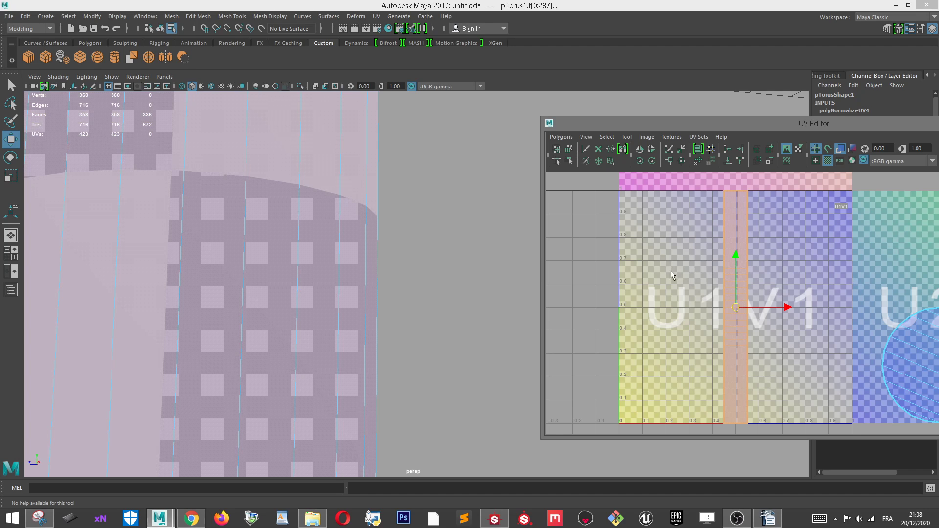
scroll(827, 289, down, 2)
scroll(813, 293, up, 3)
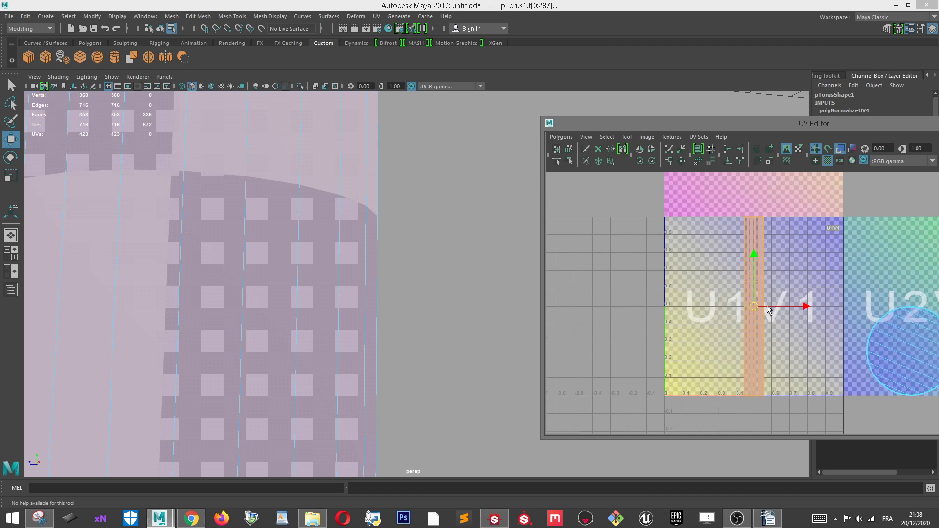
Scale the normalized body UV shell up uniformly until its width fills the first UV tile.
key(r)
drag(728, 309, 754, 317)
key(ctrl+z)
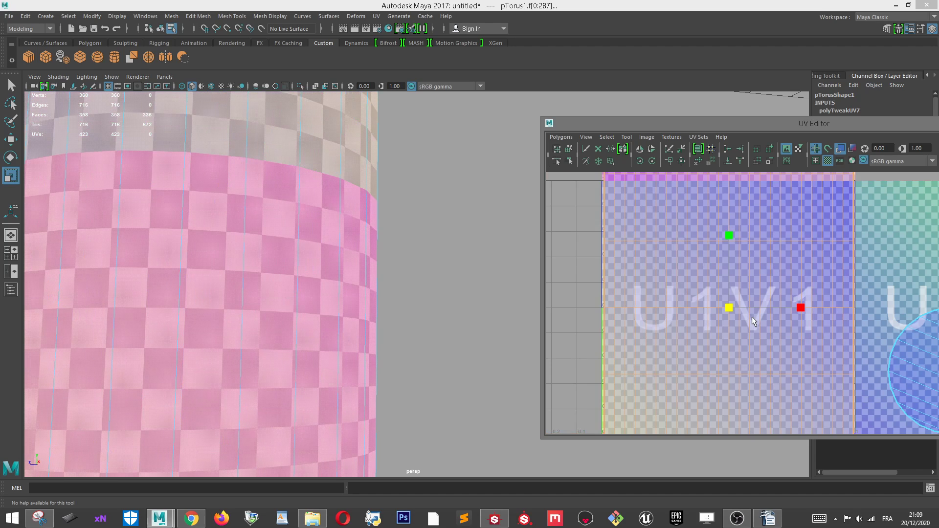
drag(726, 309, 729, 311)
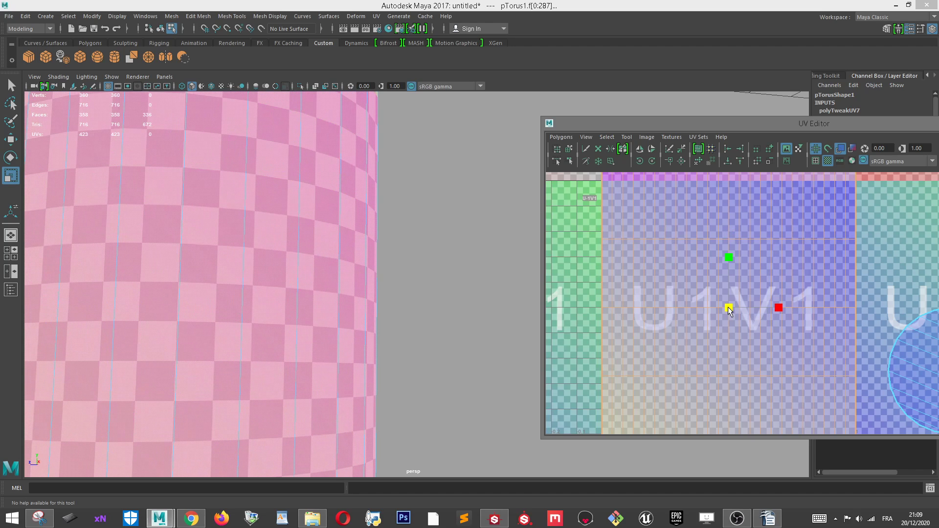
key(ctrl+z)
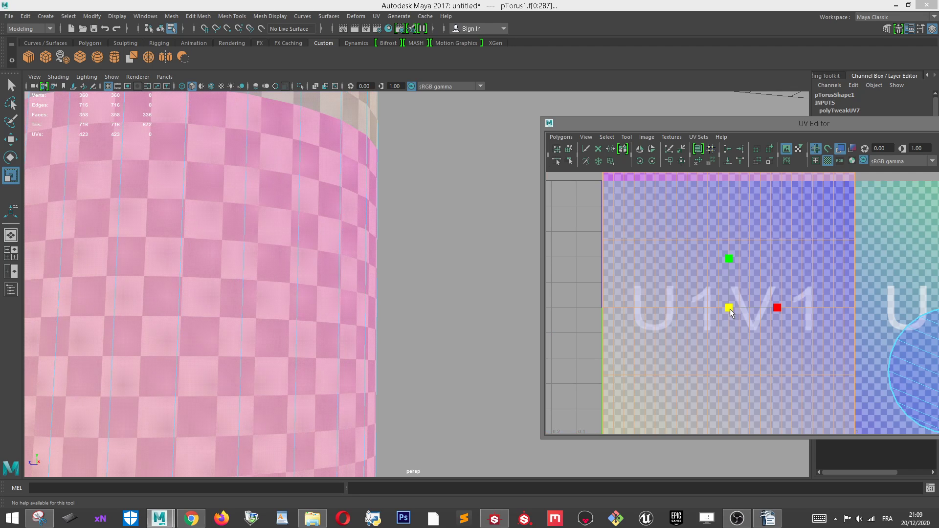
Undo the body UV shell's uniform scaling, its normalization and the earlier vertical stretch.
scroll(764, 272, down, 5)
key(ctrl+z)
key(ctrl+z)
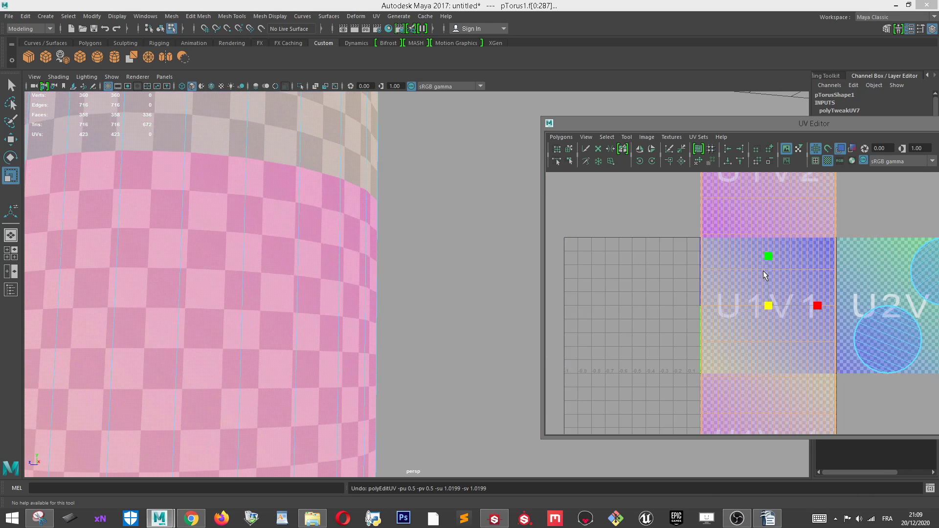
key(ctrl+z)
key(ctrl+z)
key(ctrl+z)
key(ctrl+z)
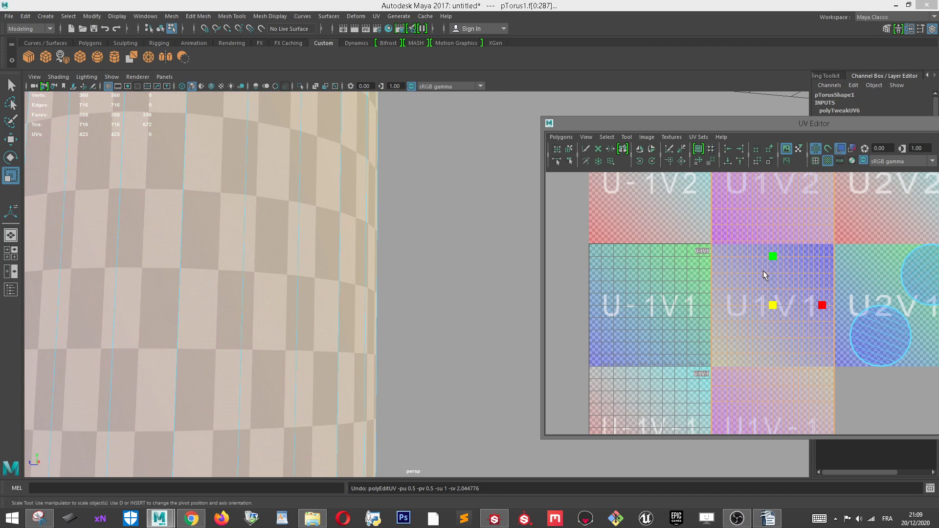
Stretch the body's UV shell vertically until the checker tiles look roughly square on the long section.
scroll(779, 289, down, 4)
mouse_move(791, 257)
mouse_down()
mouse_move(790, 230)
mouse_move(790, 250)
mouse_move(789, 239)
mouse_up()
scroll(473, 240, down, 5)
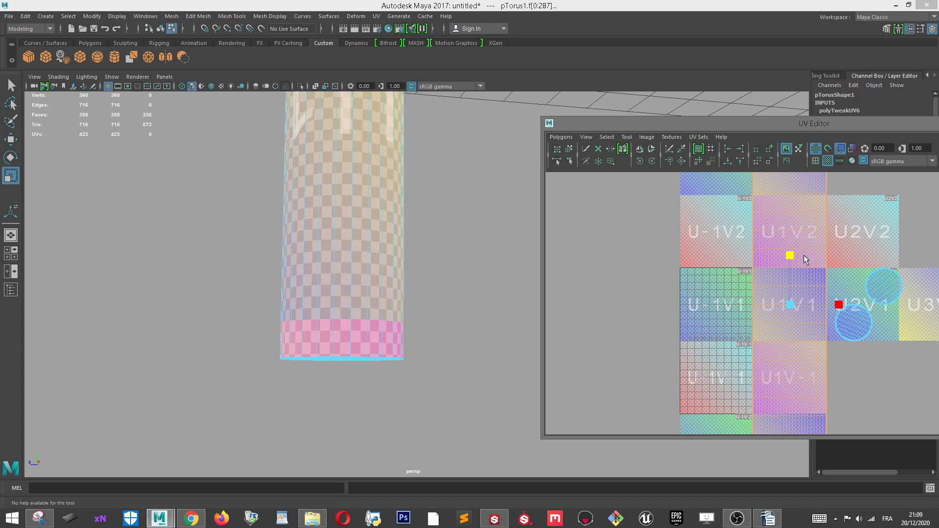
Normalize the lower circular cap UV shell in tile U2V1 and shift it by 1.000 along U into the first tile.
scroll(821, 289, down, 3)
scroll(843, 276, up, 6)
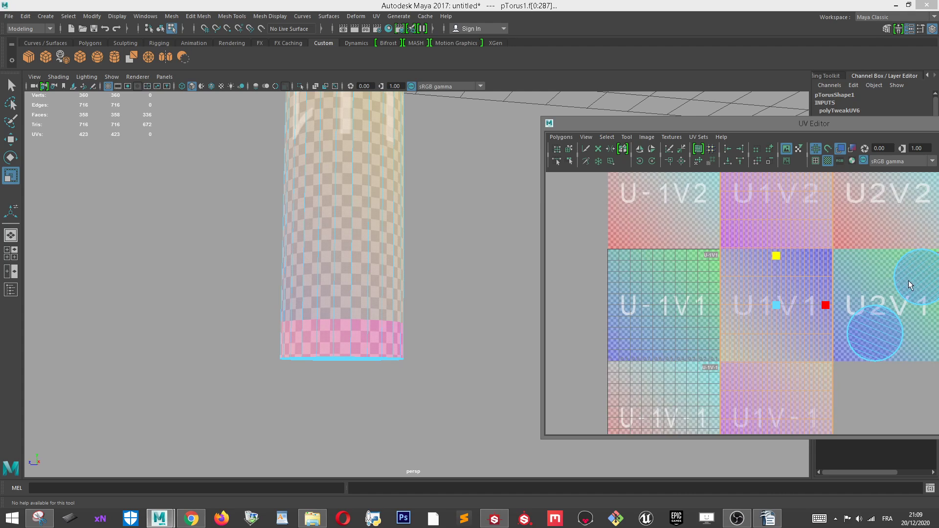
scroll(826, 262, up, 4)
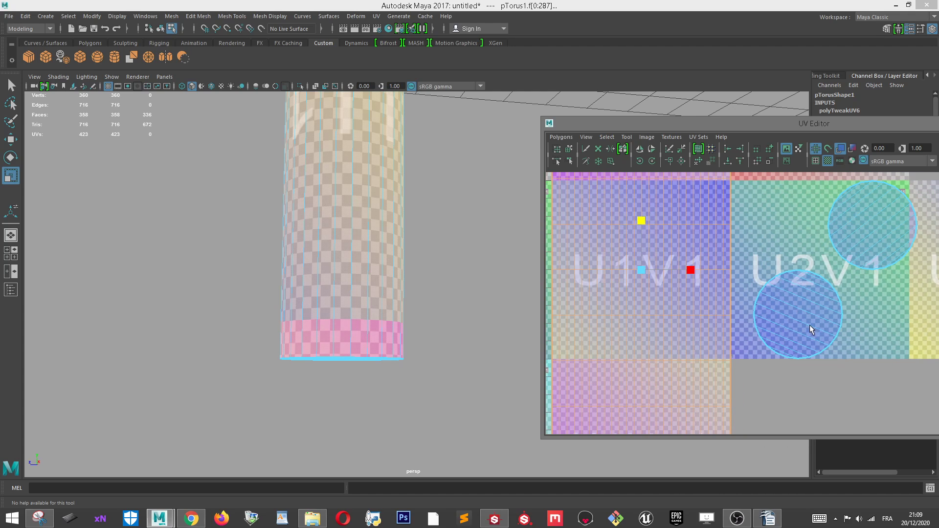
scroll(811, 321, down, 4)
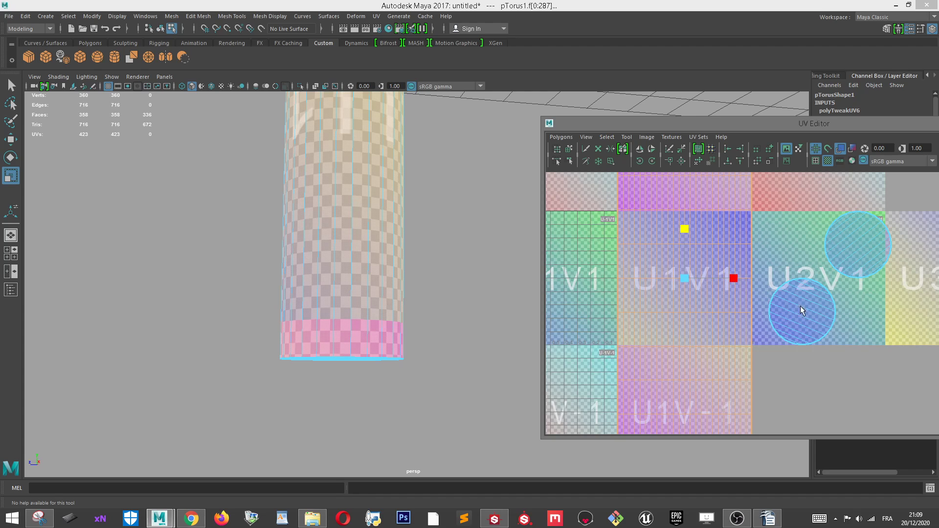
click(805, 305)
double_click(805, 305)
scroll(816, 302, down, 1)
click(561, 137)
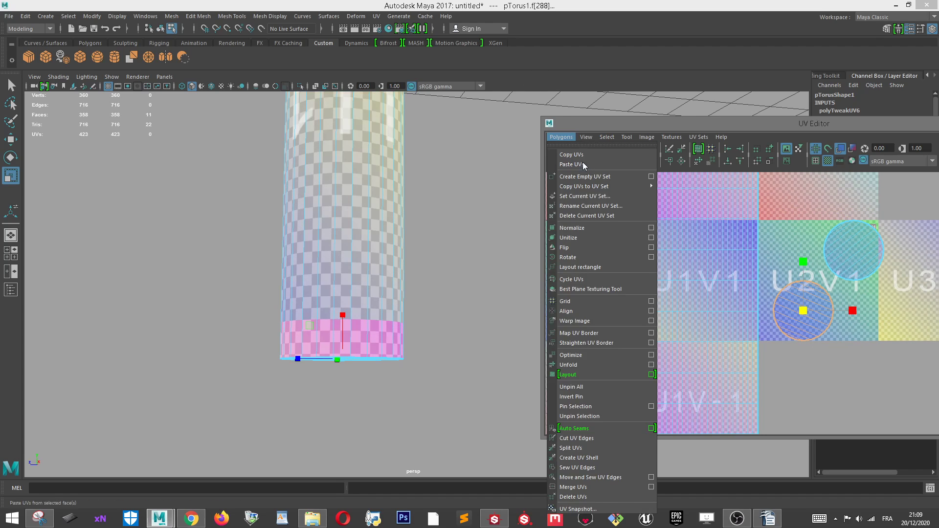
click(588, 228)
key(w)
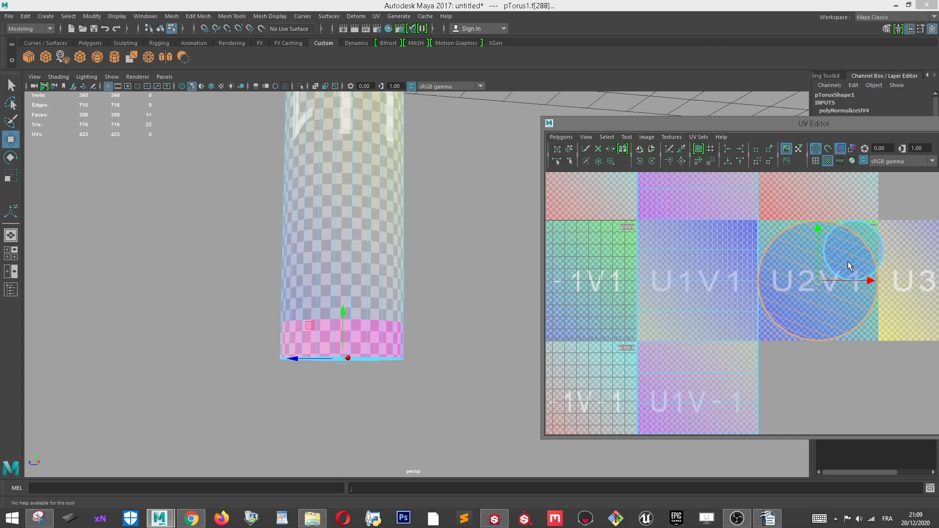
drag(884, 129, 603, 90)
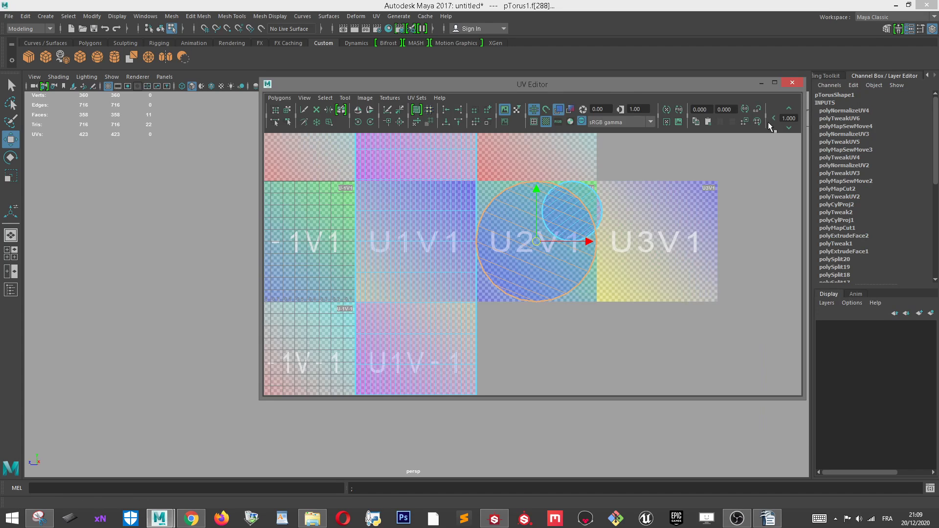
click(774, 118)
Normalize the remaining circular cap UV shell and shift it by 1.000 along U onto the first tile.
click(571, 206)
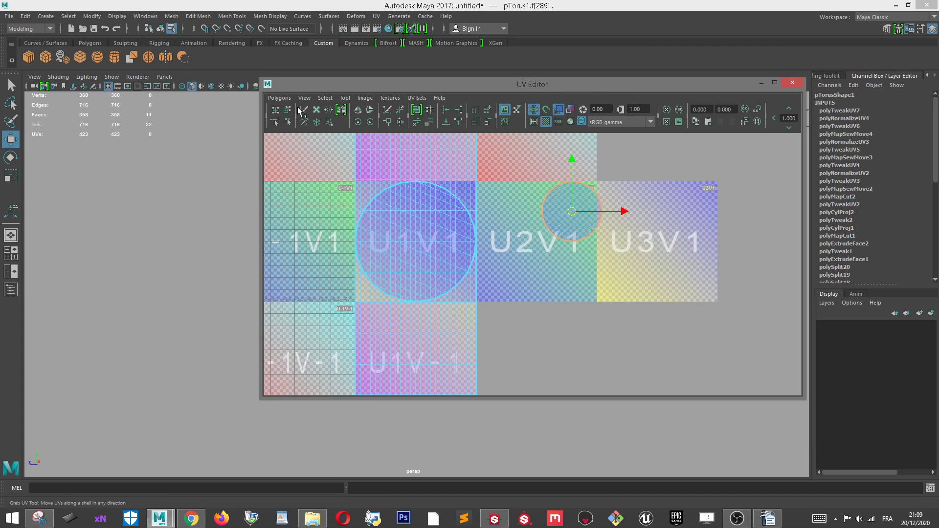
click(275, 99)
click(290, 189)
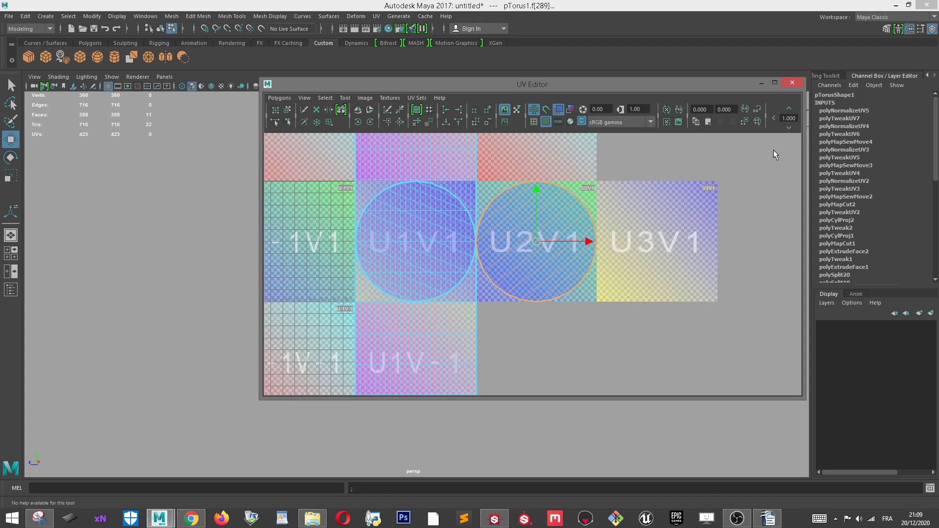
click(773, 118)
scroll(544, 172, down, 5)
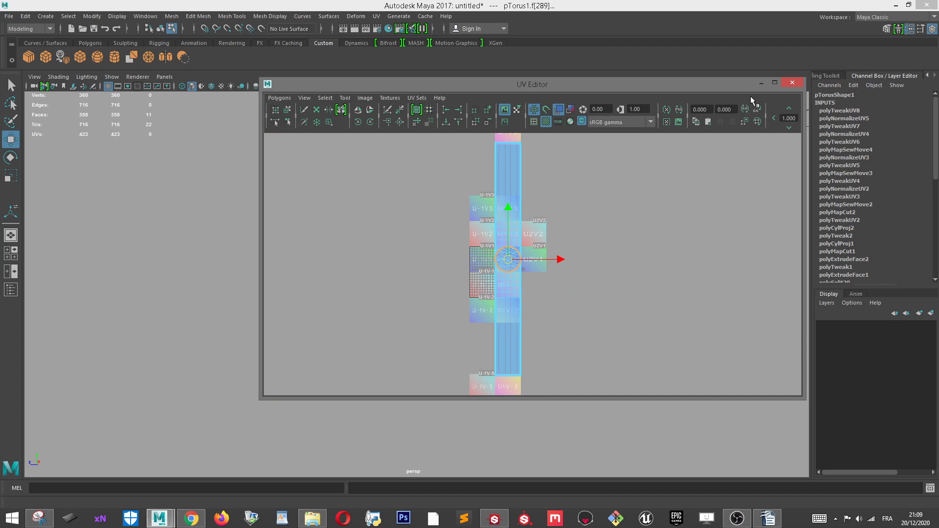
Select all border edges around the end cap of the candy cane's long straight section.
drag(714, 82, 937, 139)
alt+drag(368, 287, 387, 211)
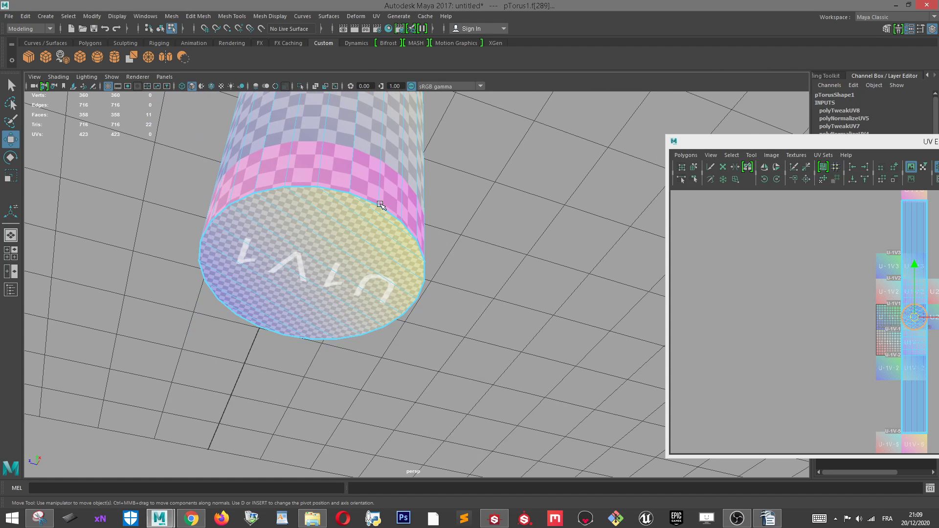
right_click(380, 204)
click(385, 182)
double_click(337, 189)
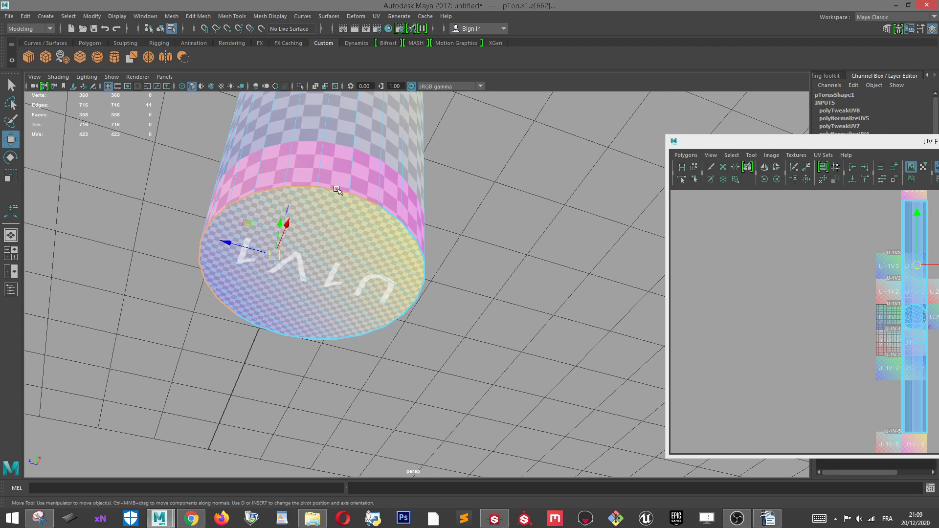
shift+click(388, 210)
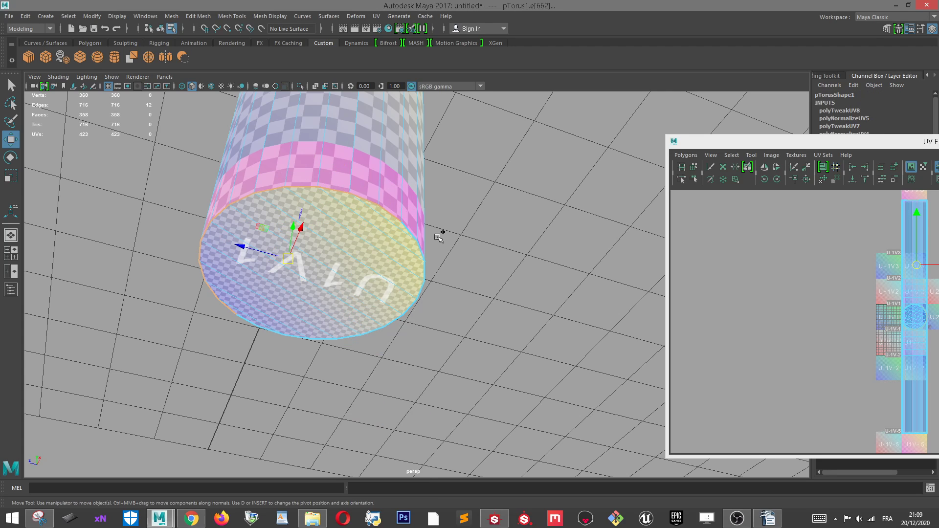
alt+drag(441, 236, 444, 212)
shift+click(396, 241)
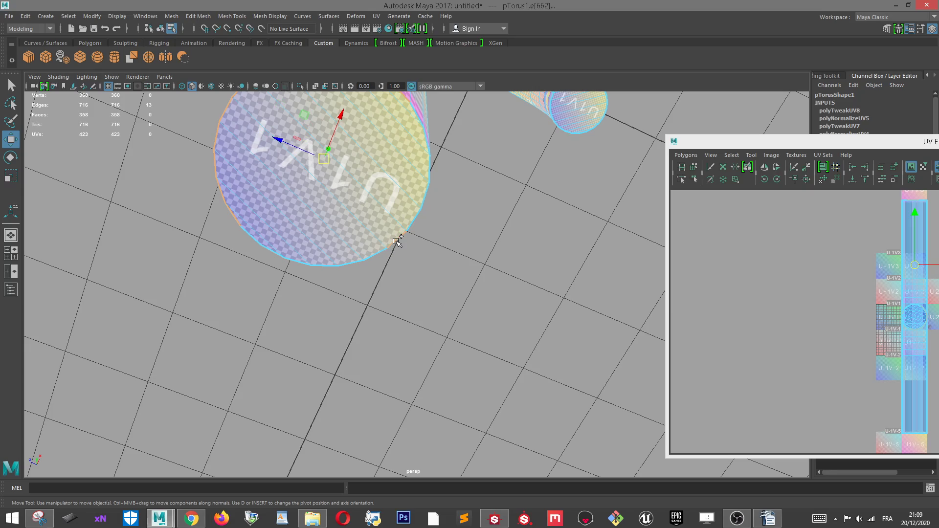
alt+drag(434, 178, 514, 300)
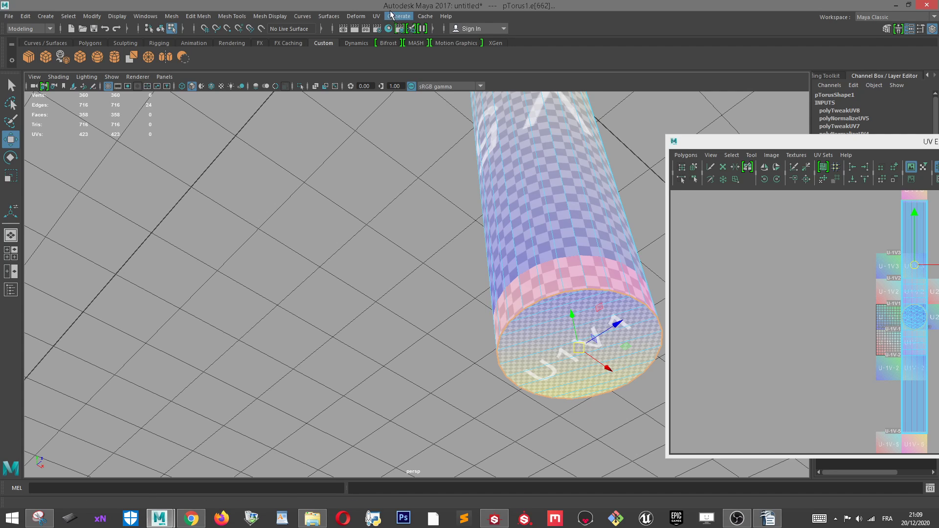
Bevel the selected end cap border edges and minimize the UV Editor to reveal the bevel settings.
drag(838, 141, 196, 88)
click(826, 76)
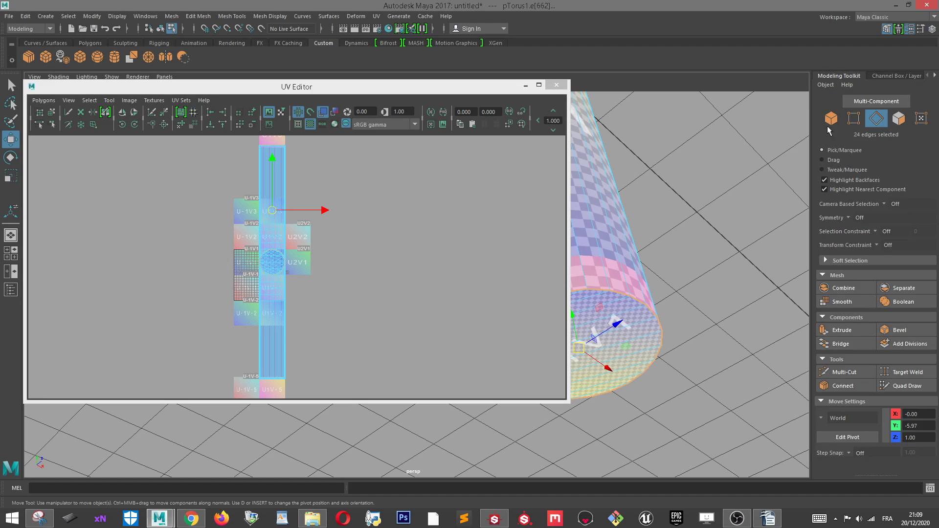
click(898, 331)
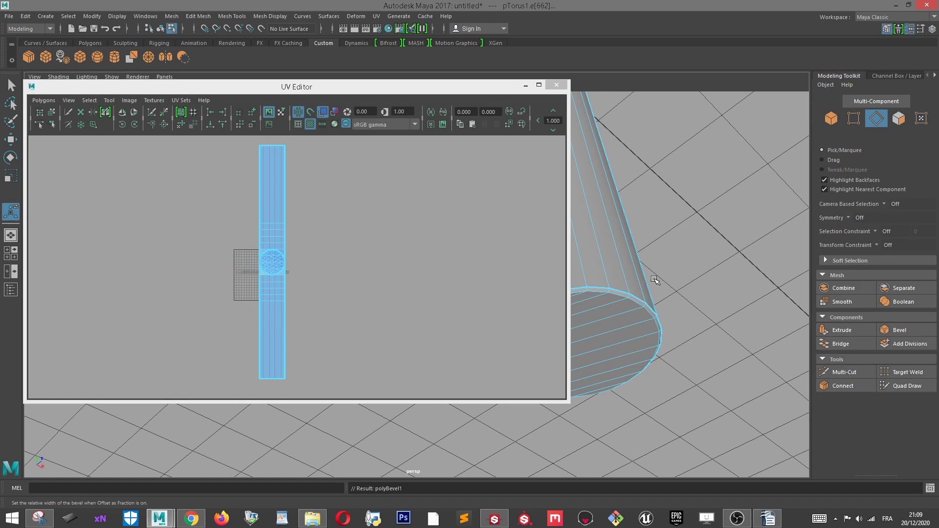
alt+drag(655, 280, 695, 269)
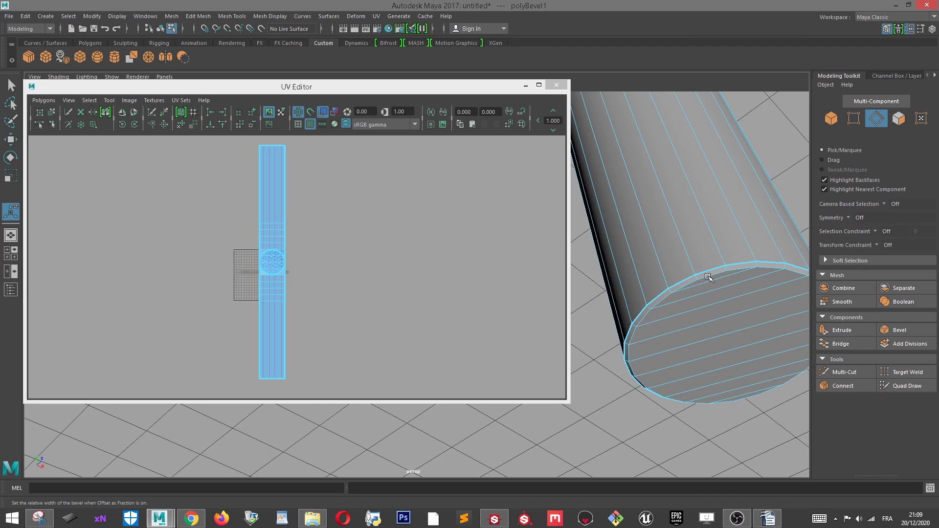
click(525, 85)
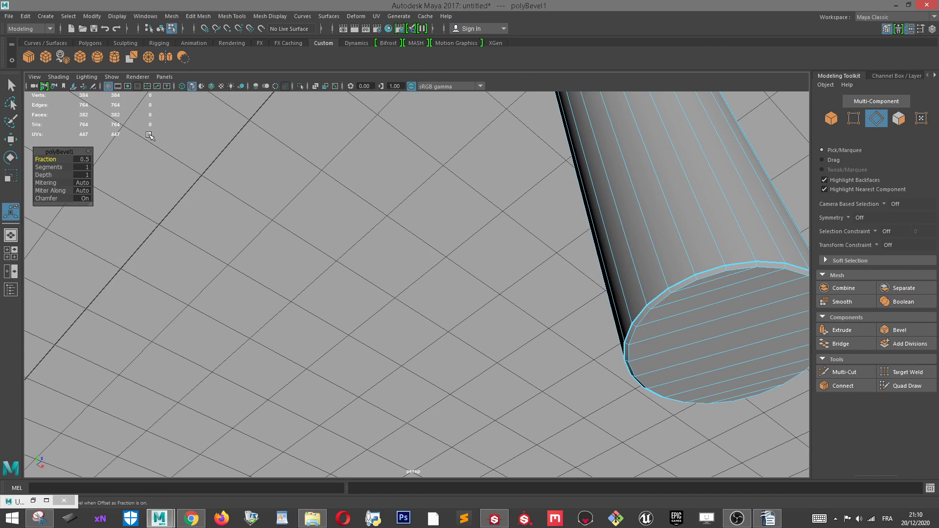
Set the Fraction of the straight-end cap bevel to 1 and restore the UV Editor.
alt+drag(701, 272, 622, 289)
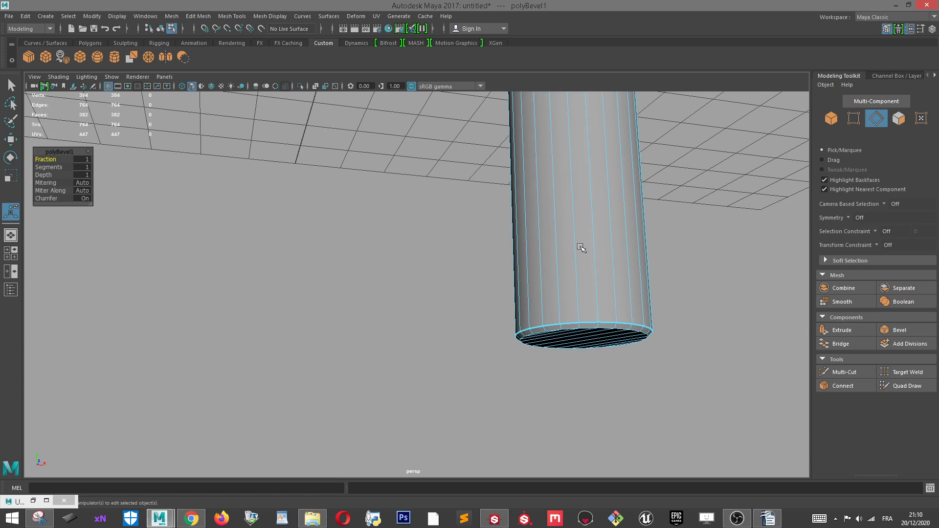
click(25, 496)
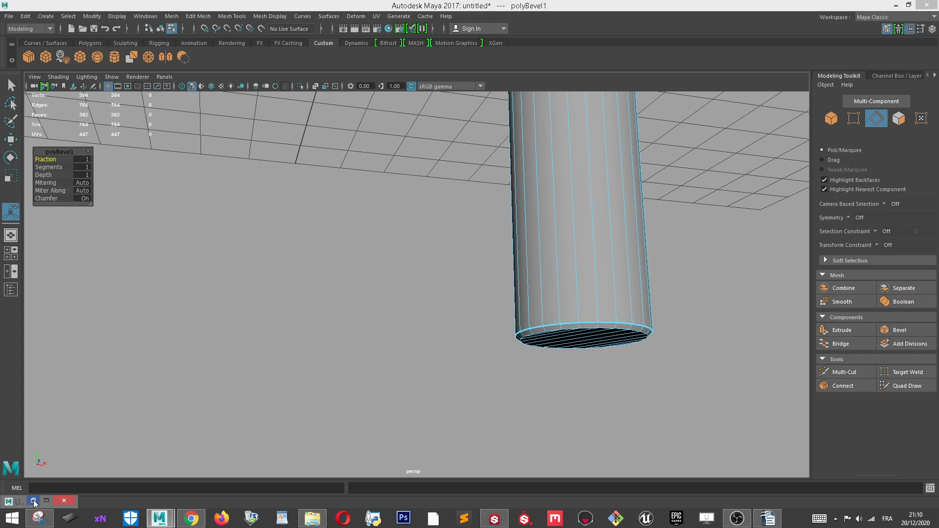
Select a face of the new bevel ring and examine where it lies in the circular cap's UV shell.
right_drag(644, 301, 643, 263)
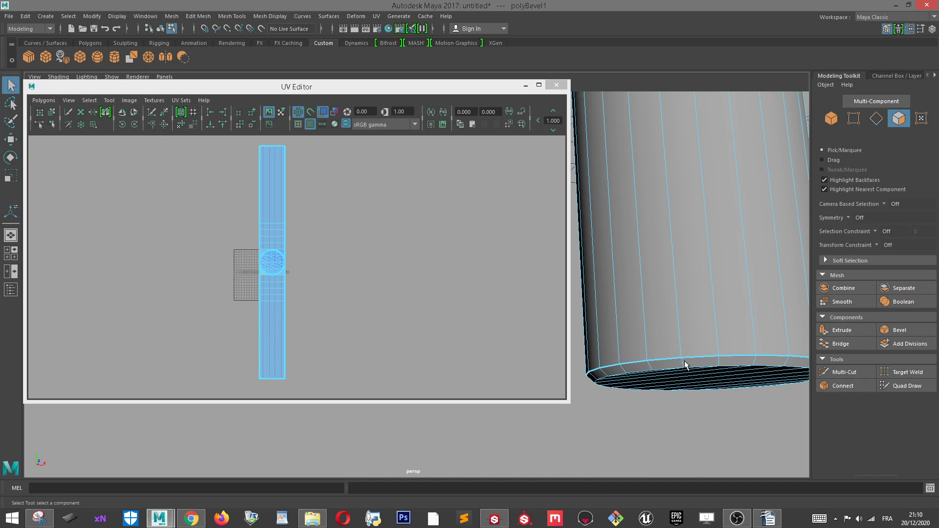
click(631, 365)
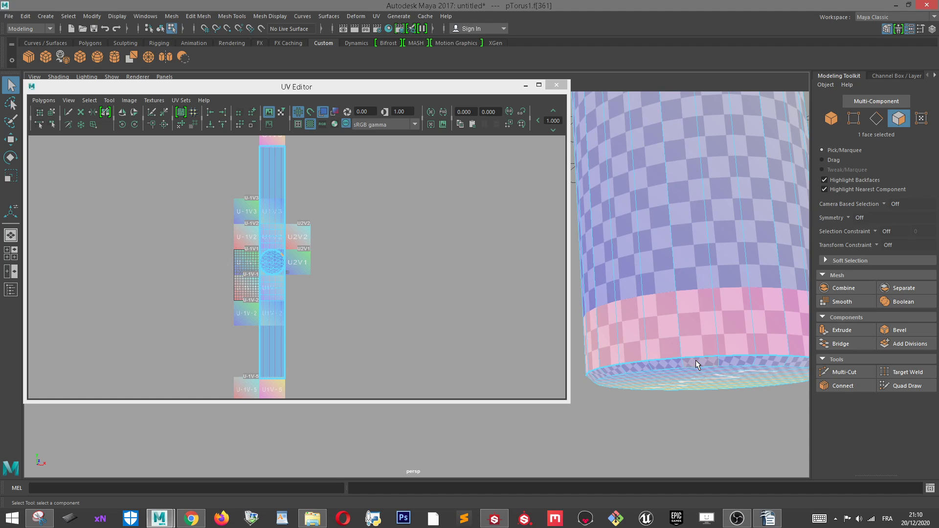
key(f)
scroll(357, 317, down, 6)
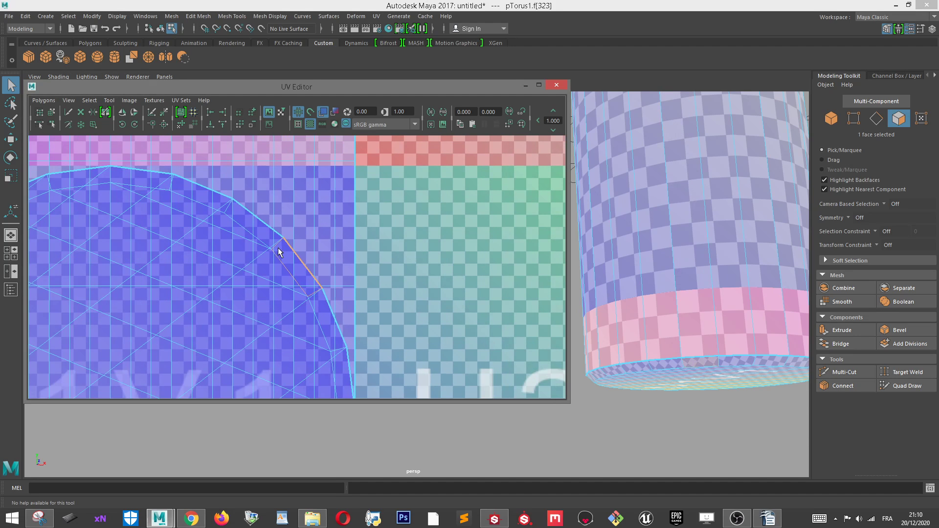
scroll(279, 251, down, 8)
scroll(659, 204, down, 3)
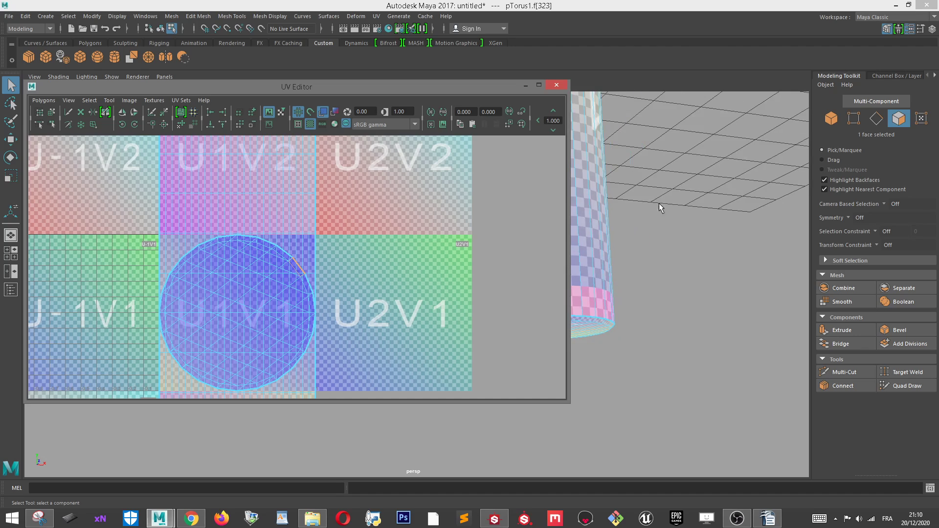
Select all border edges around the end cap of the candy cane's hooked end, moving the UV Editor out of the way.
alt+drag(659, 204, 760, 264)
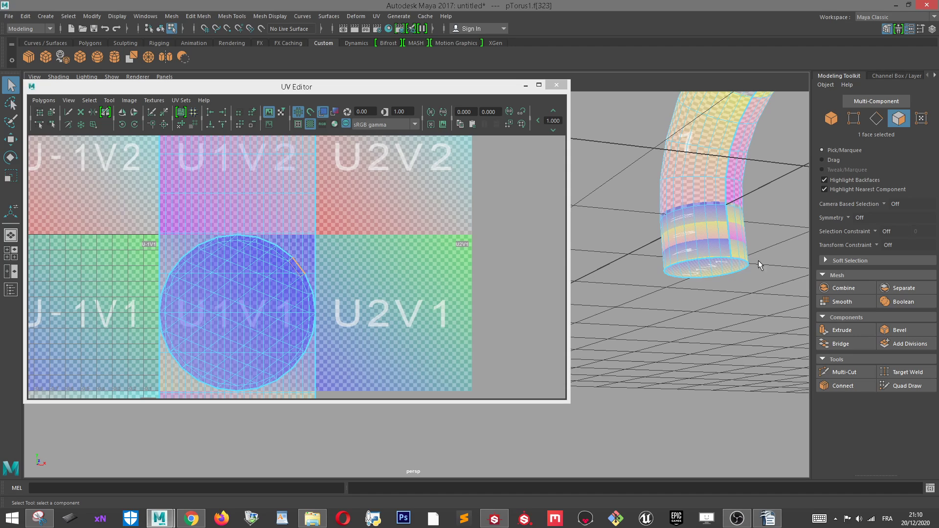
right_drag(760, 264, 740, 237)
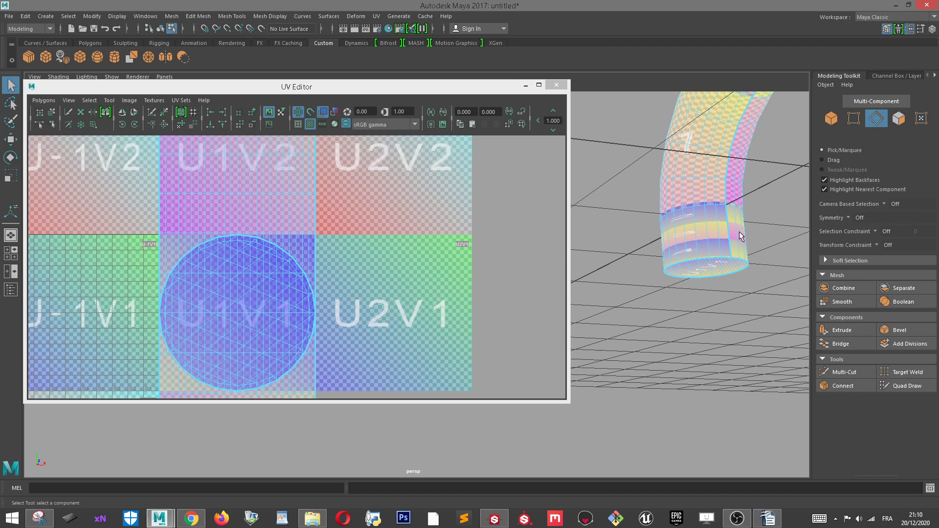
double_click(710, 262)
double_click(704, 260)
key(f)
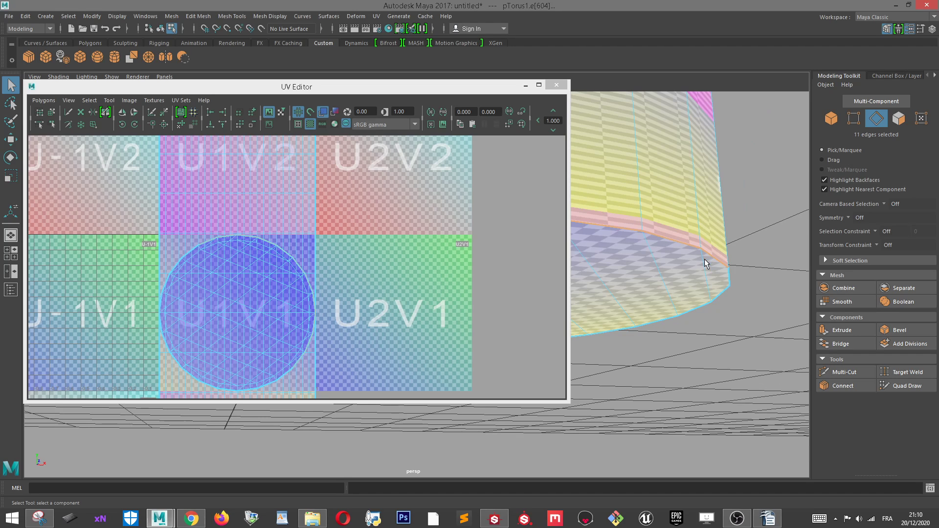
drag(474, 88, 938, 201)
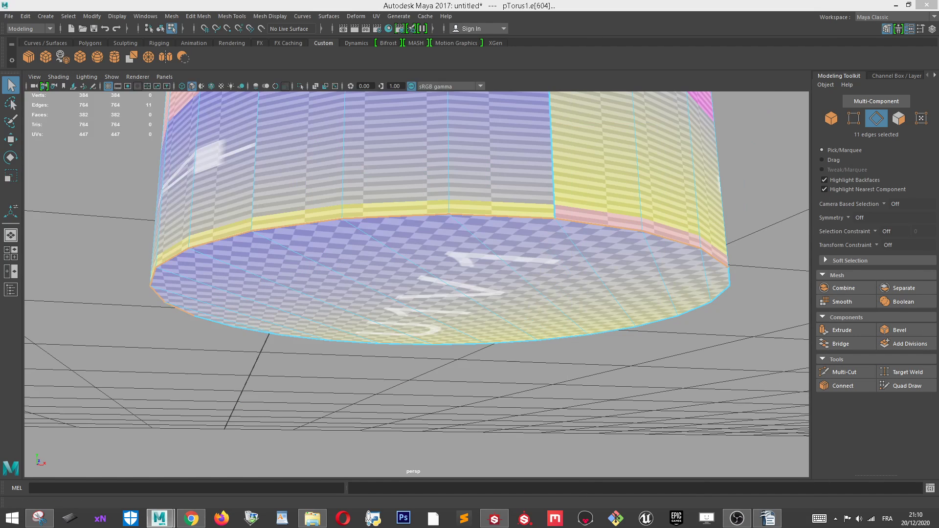
alt+drag(590, 189, 670, 193)
alt+drag(324, 137, 465, 119)
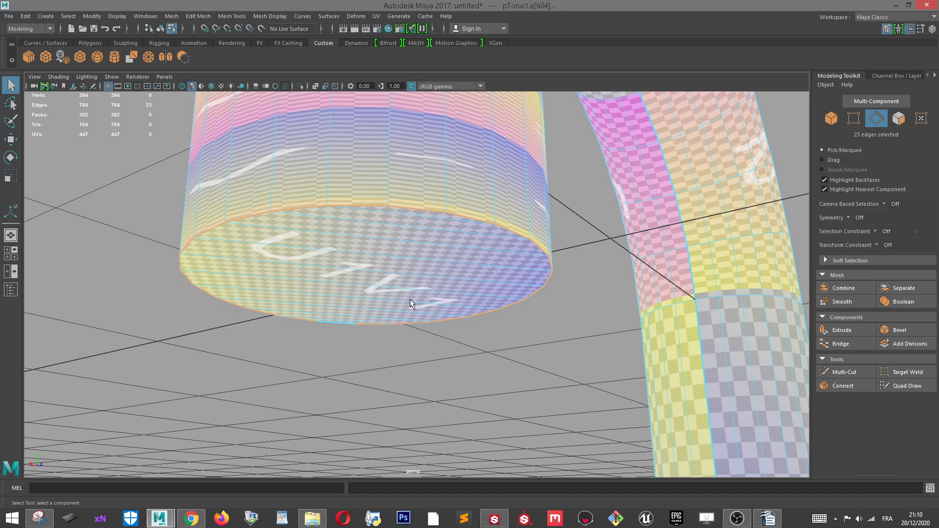
alt+drag(410, 300, 463, 203)
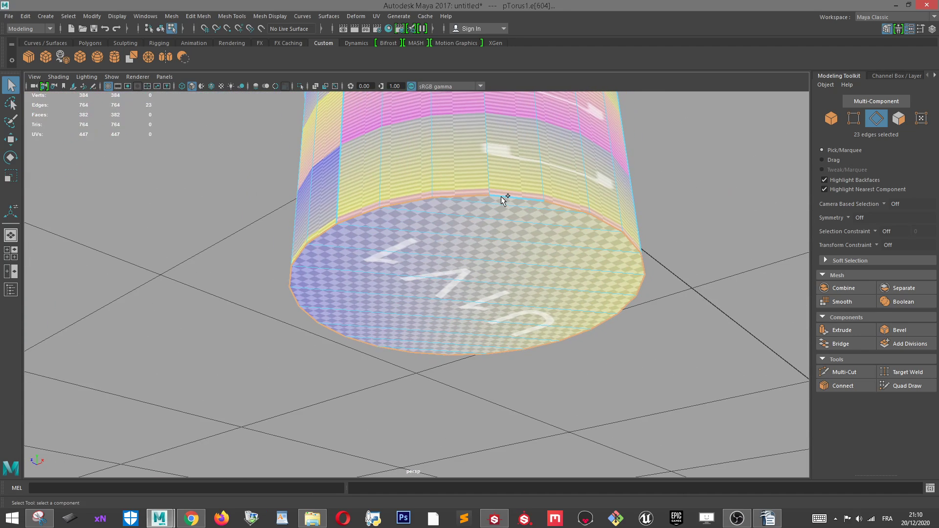
Bevel the selected edges of the hooked end's cap and check the beveled cap's UVs in the UV Editor.
click(900, 330)
scroll(609, 196, down, 5)
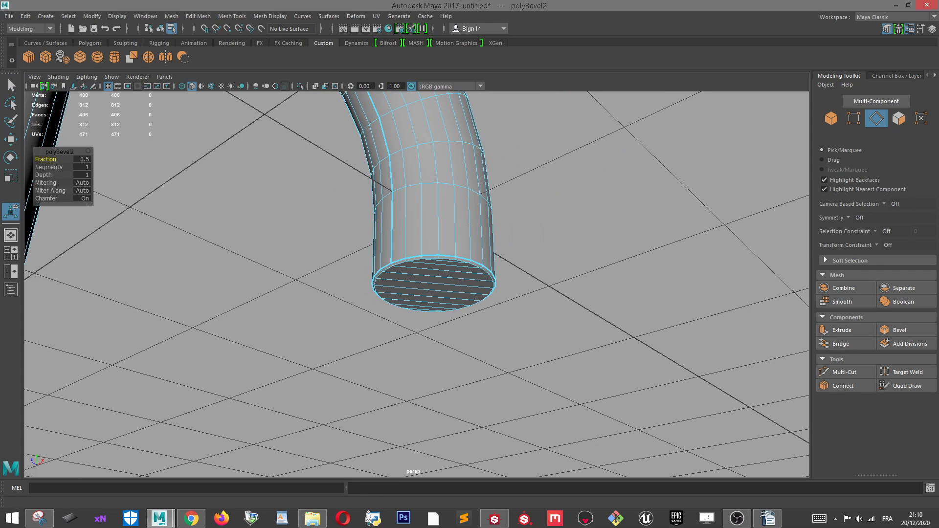
drag(938, 206, 295, 31)
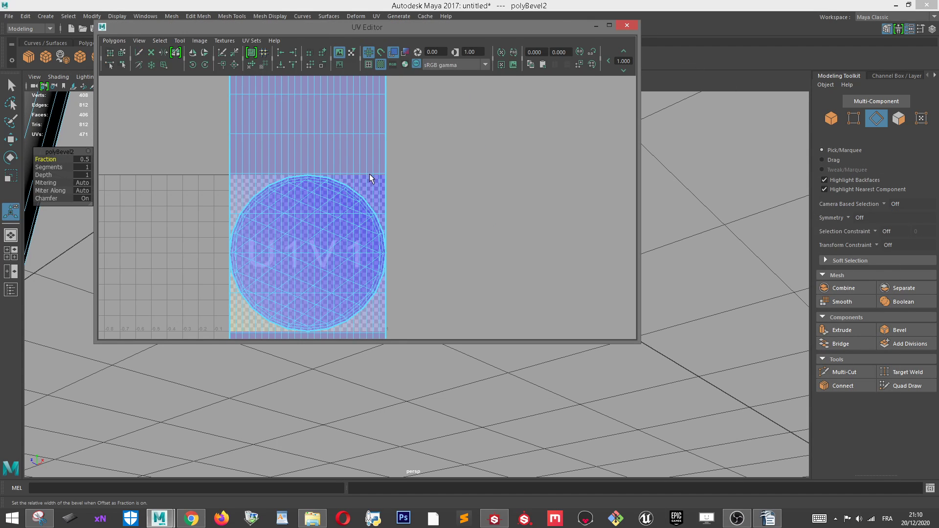
scroll(370, 196, up, 5)
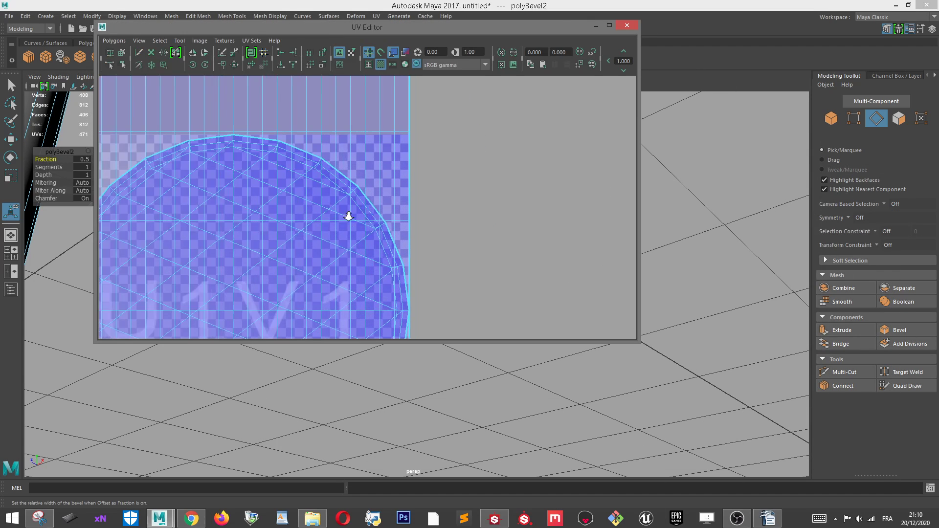
click(596, 25)
Return to object mode with the candy cane deselected and switch to the Stripes_Bandes graph in Substance Designer.
alt+drag(528, 100, 548, 226)
key(F8)
click(548, 227)
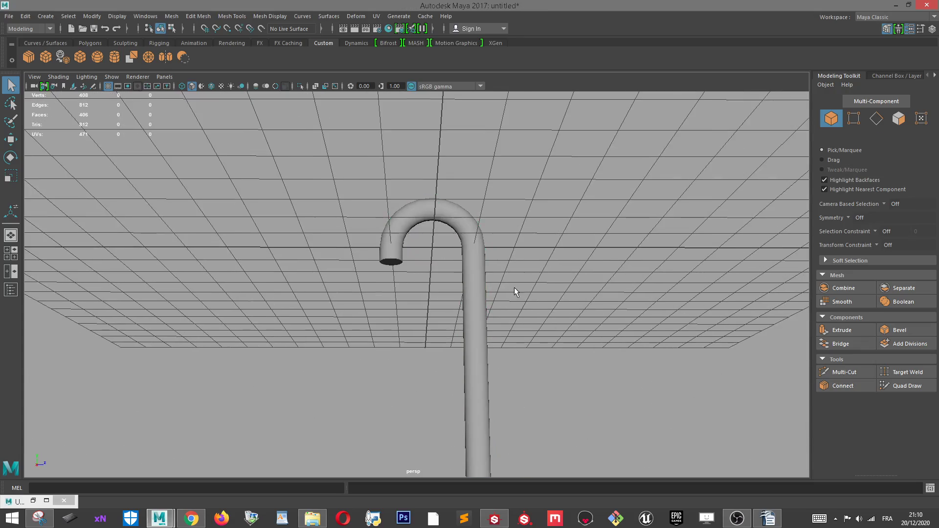
alt+drag(514, 294, 471, 239)
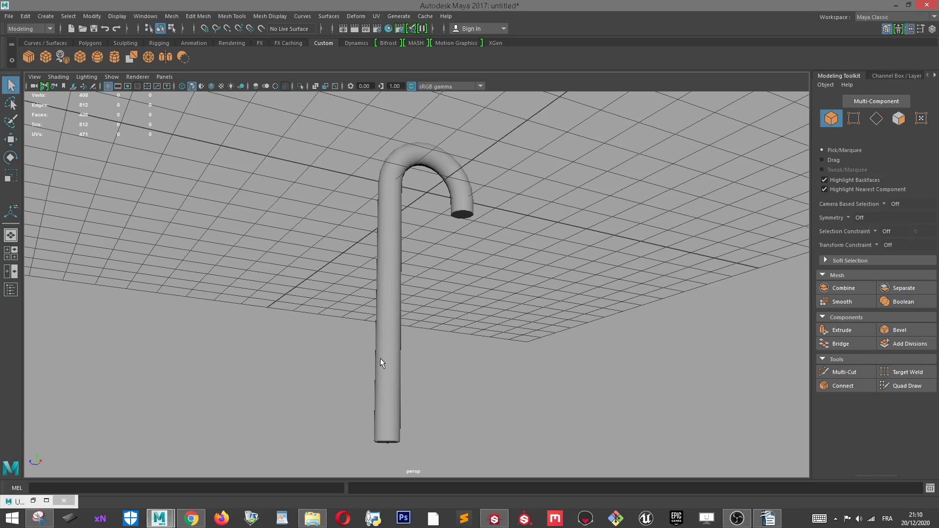
alt+drag(655, 265, 390, 292)
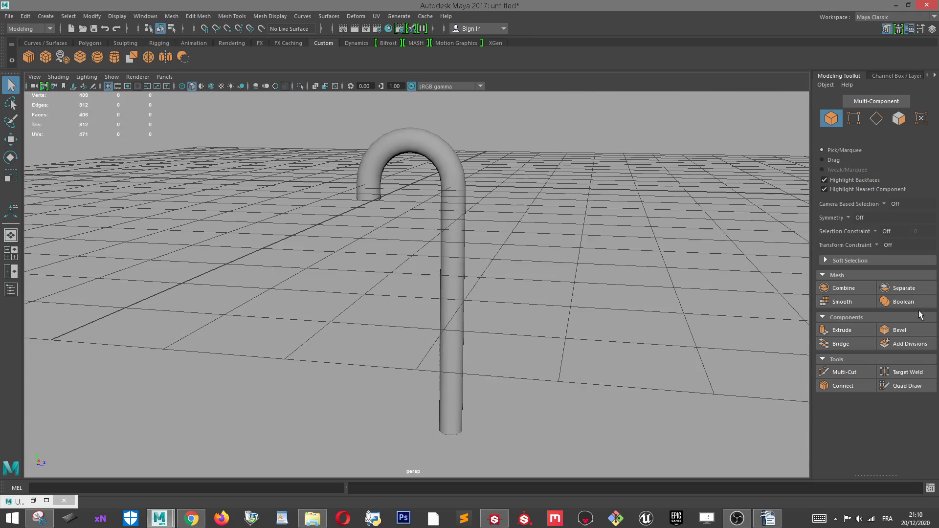
click(488, 518)
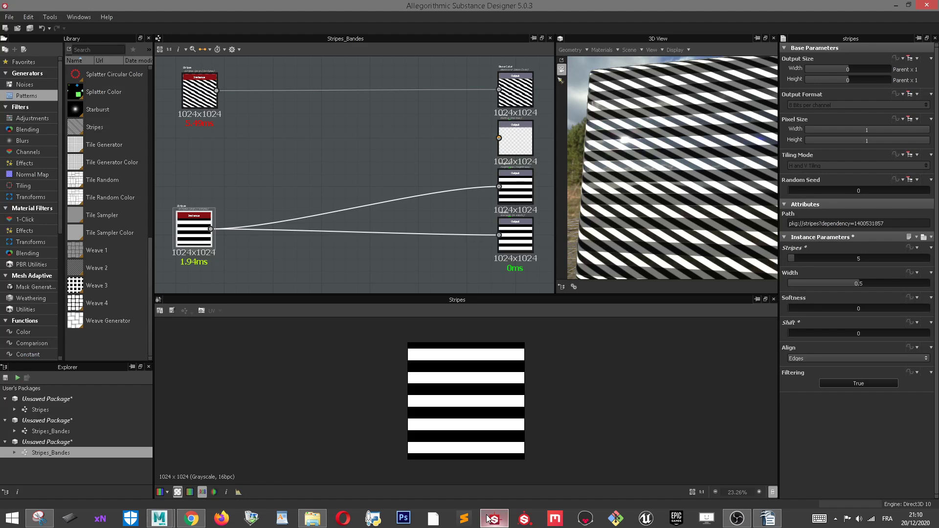